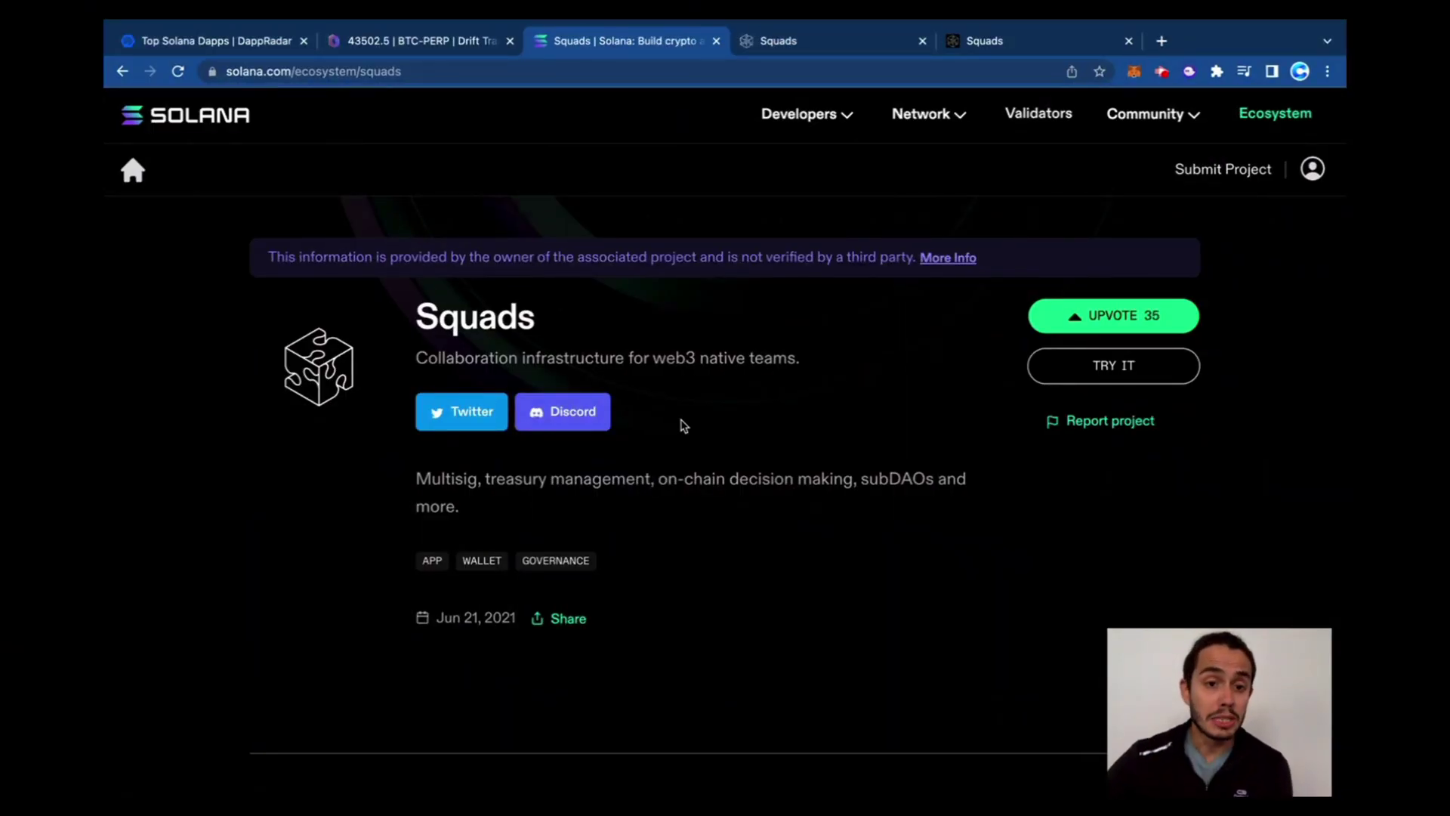
Highlight the Squads tagline, 'Multisig' and 'on-chain decision making' on the Solana Ecosystem listing
left_click_drag(427, 358, 787, 359)
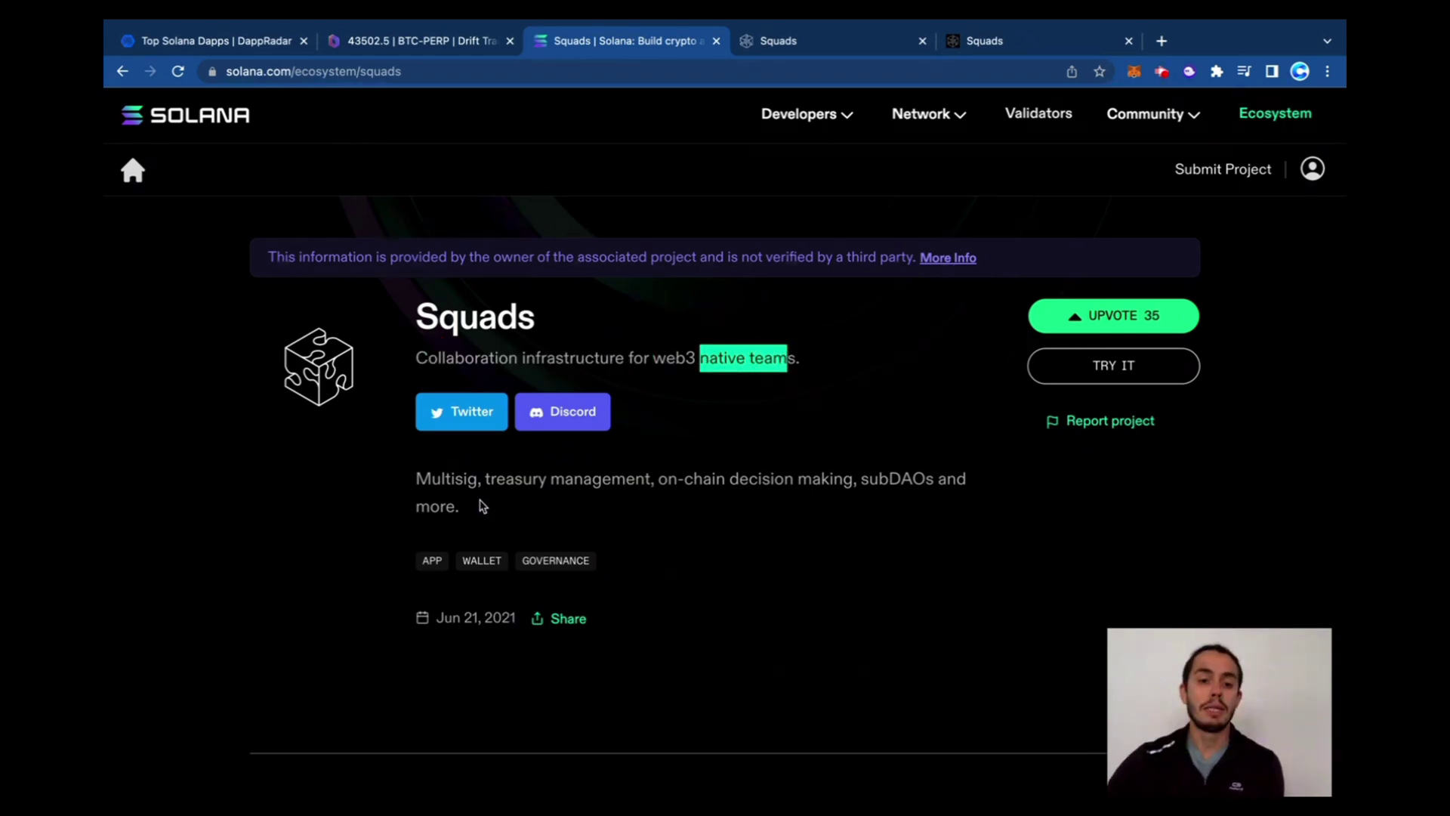
double_click(442, 478)
left_click(521, 478)
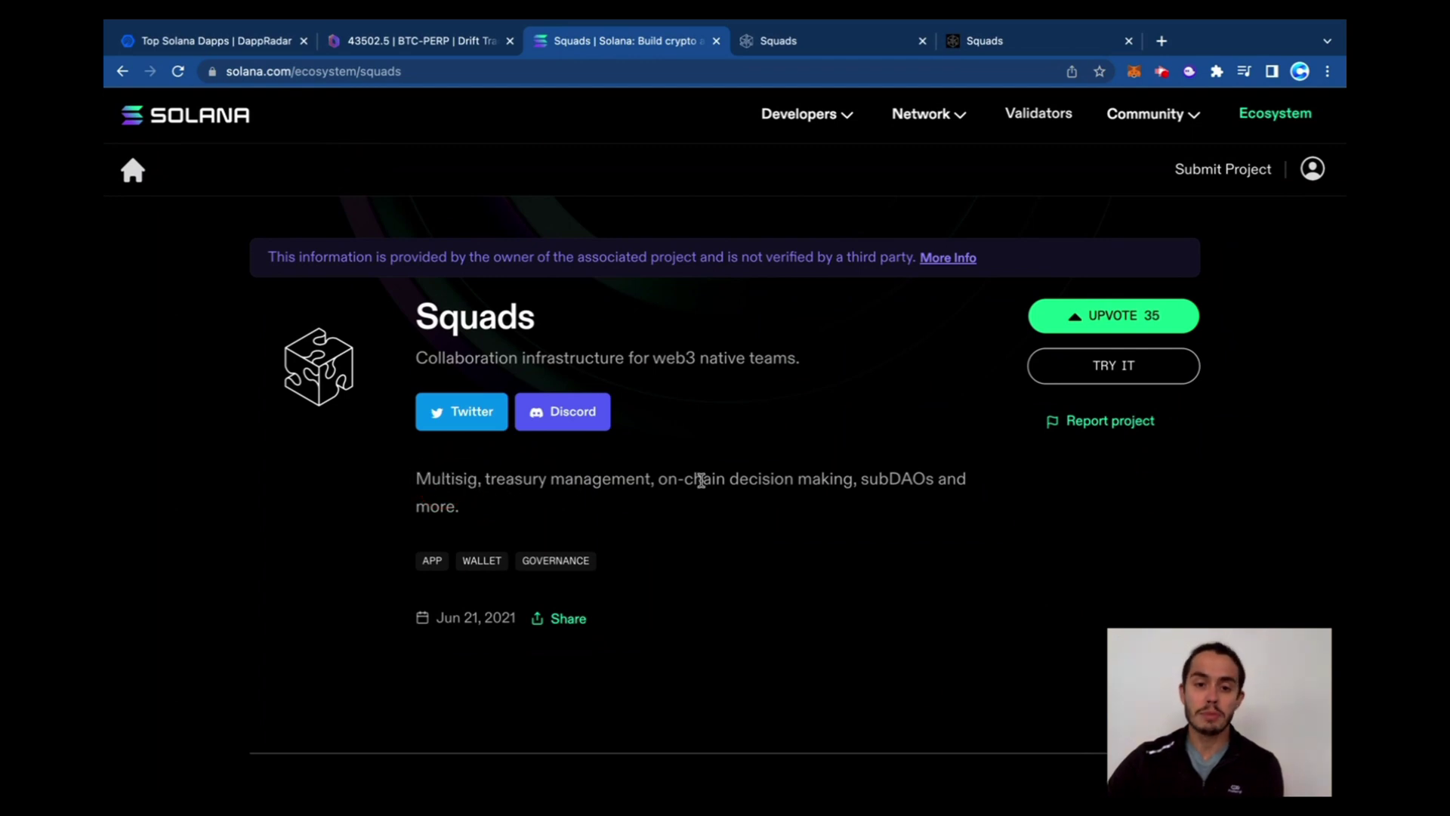
left_click_drag(660, 479, 903, 480)
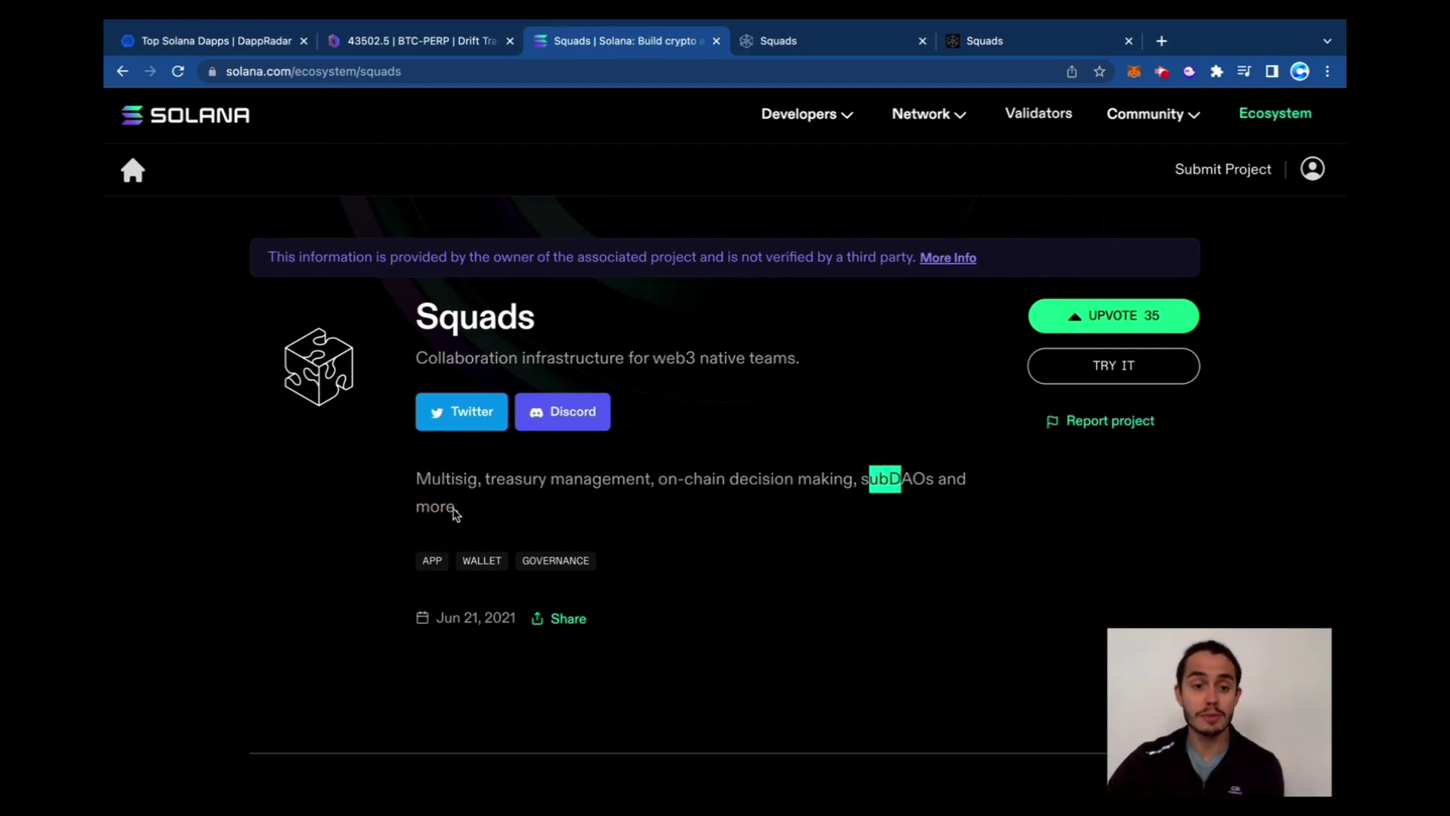
left_click(411, 508)
Switch to the squads.so tab and scroll through its Multi-signature feature section
left_click(746, 43)
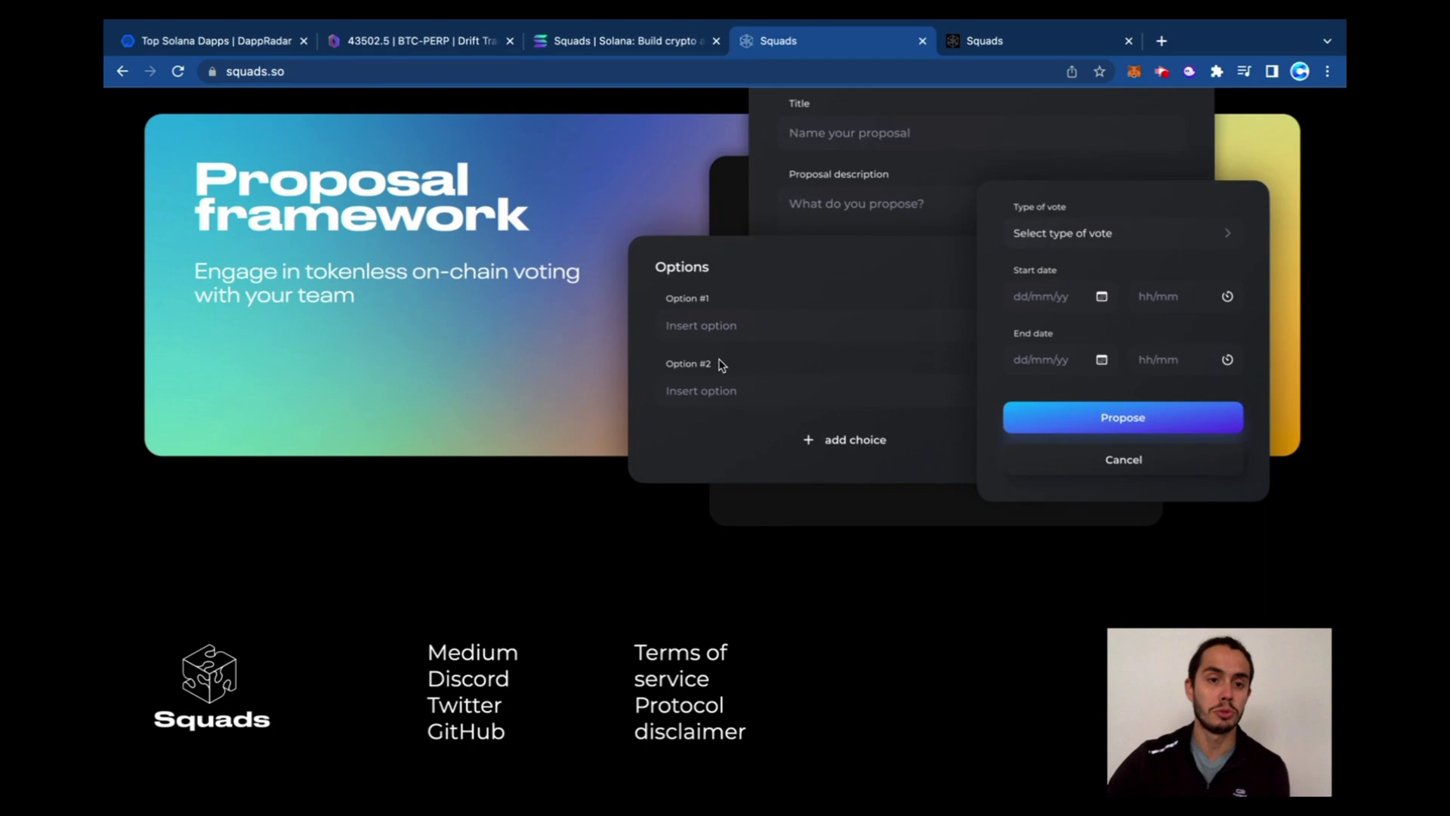
scroll(778, 521, "up", 10)
scroll(778, 521, "up", 10)
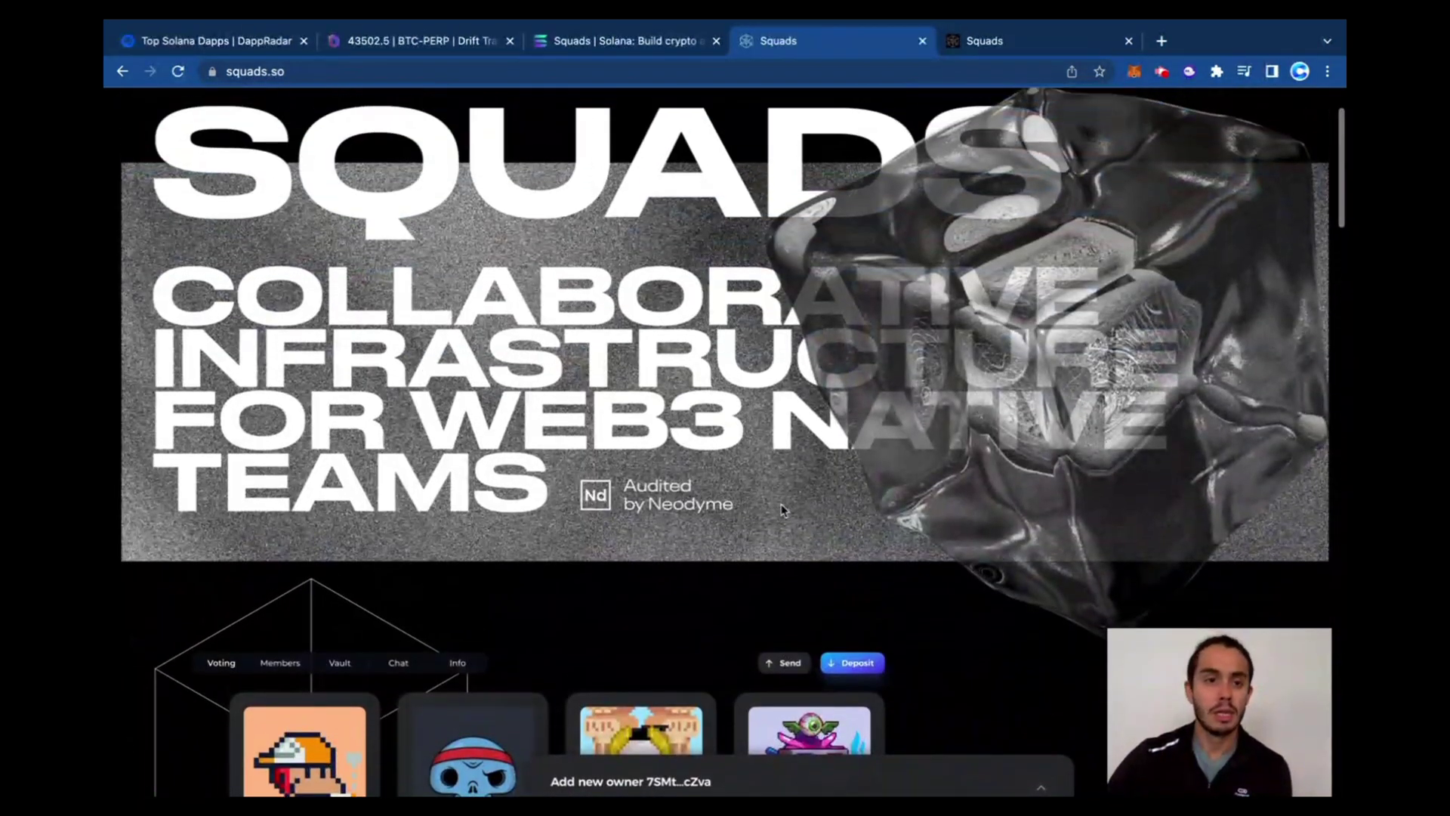
scroll(710, 393, "down", 8)
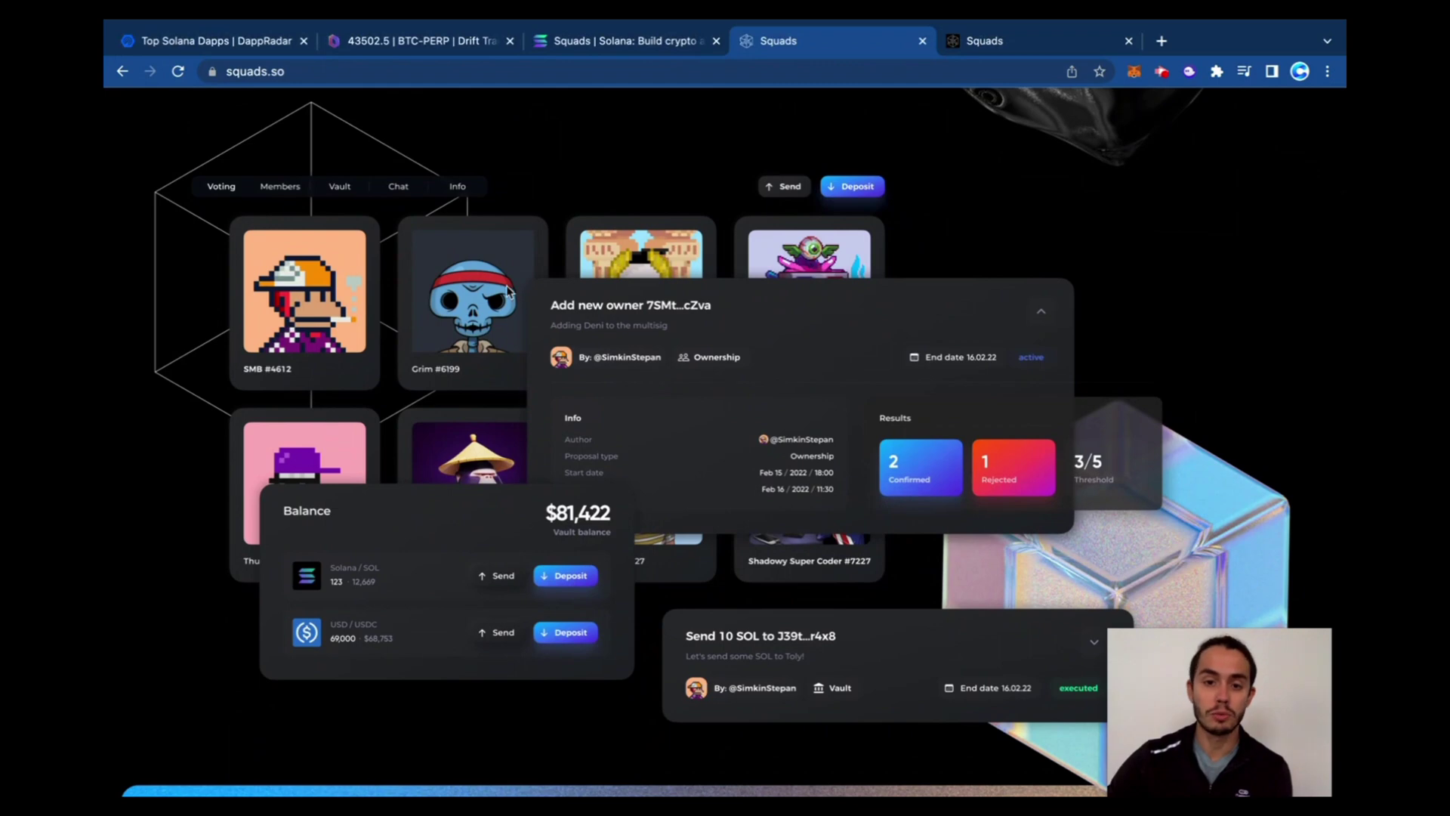
scroll(672, 464, "down", 5)
scroll(681, 461, "up", 2)
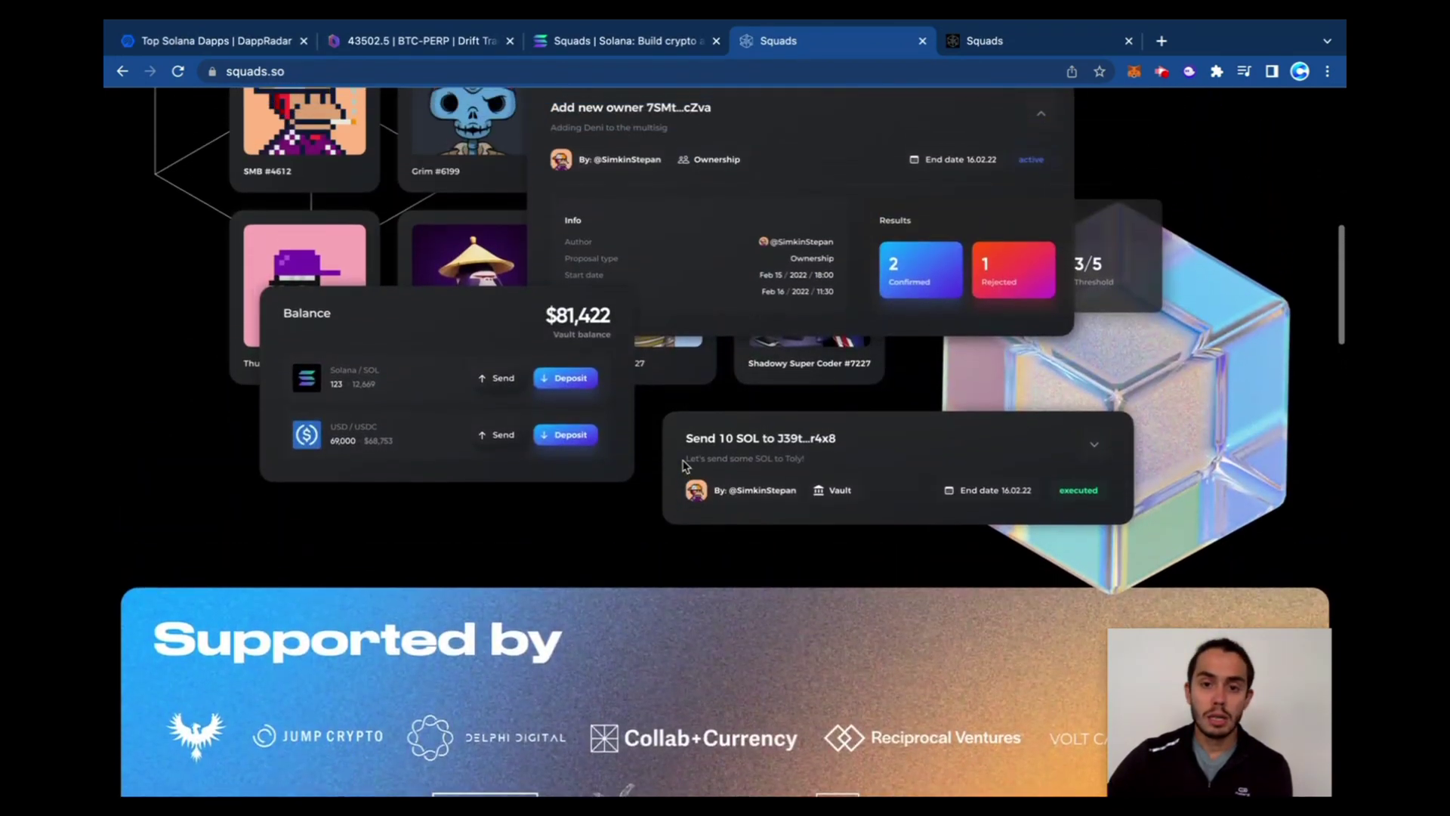
scroll(685, 466, "up", 1)
scroll(578, 322, "up", 1)
scroll(710, 314, "down", 10)
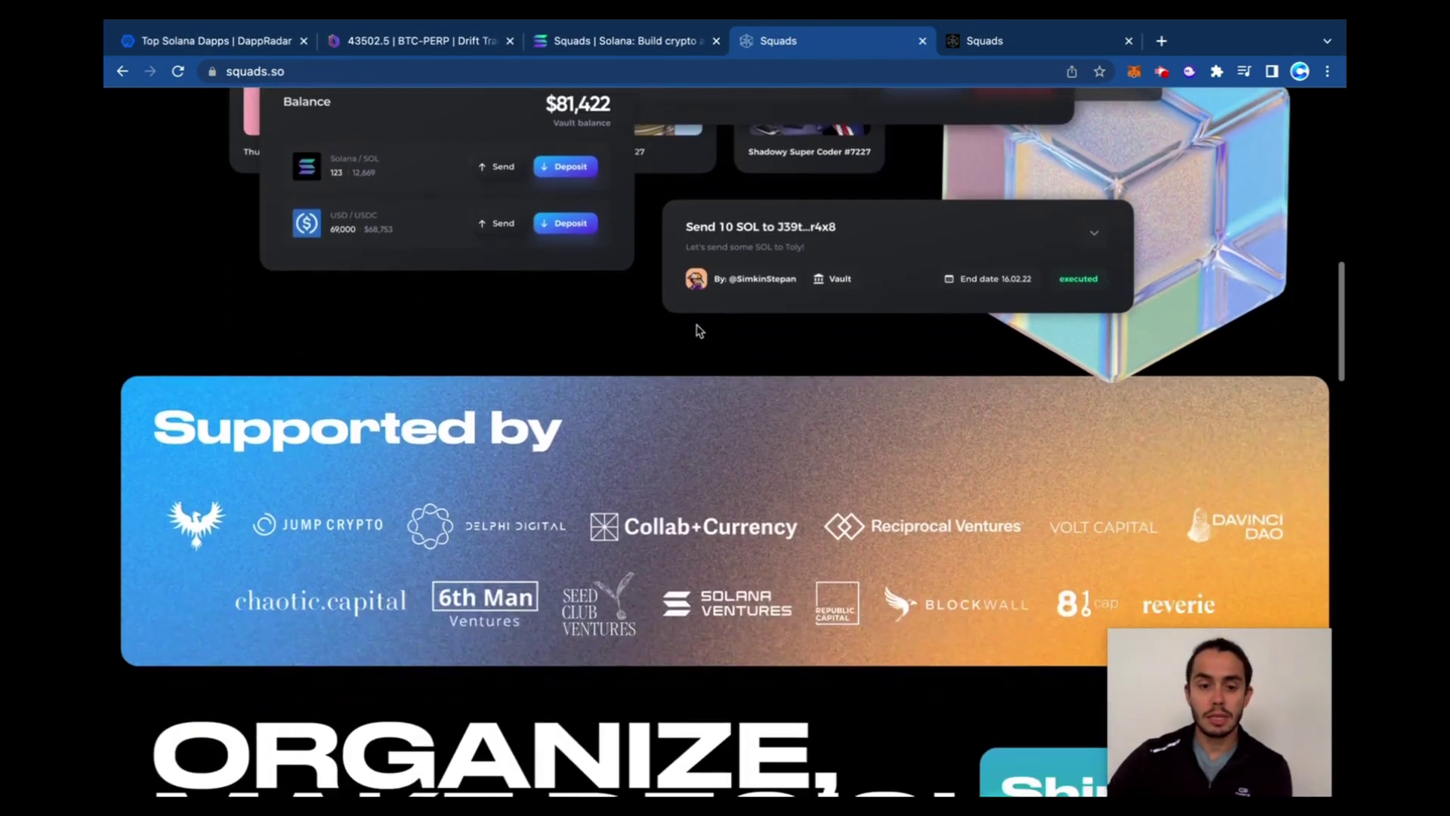
scroll(710, 313, "down", 2)
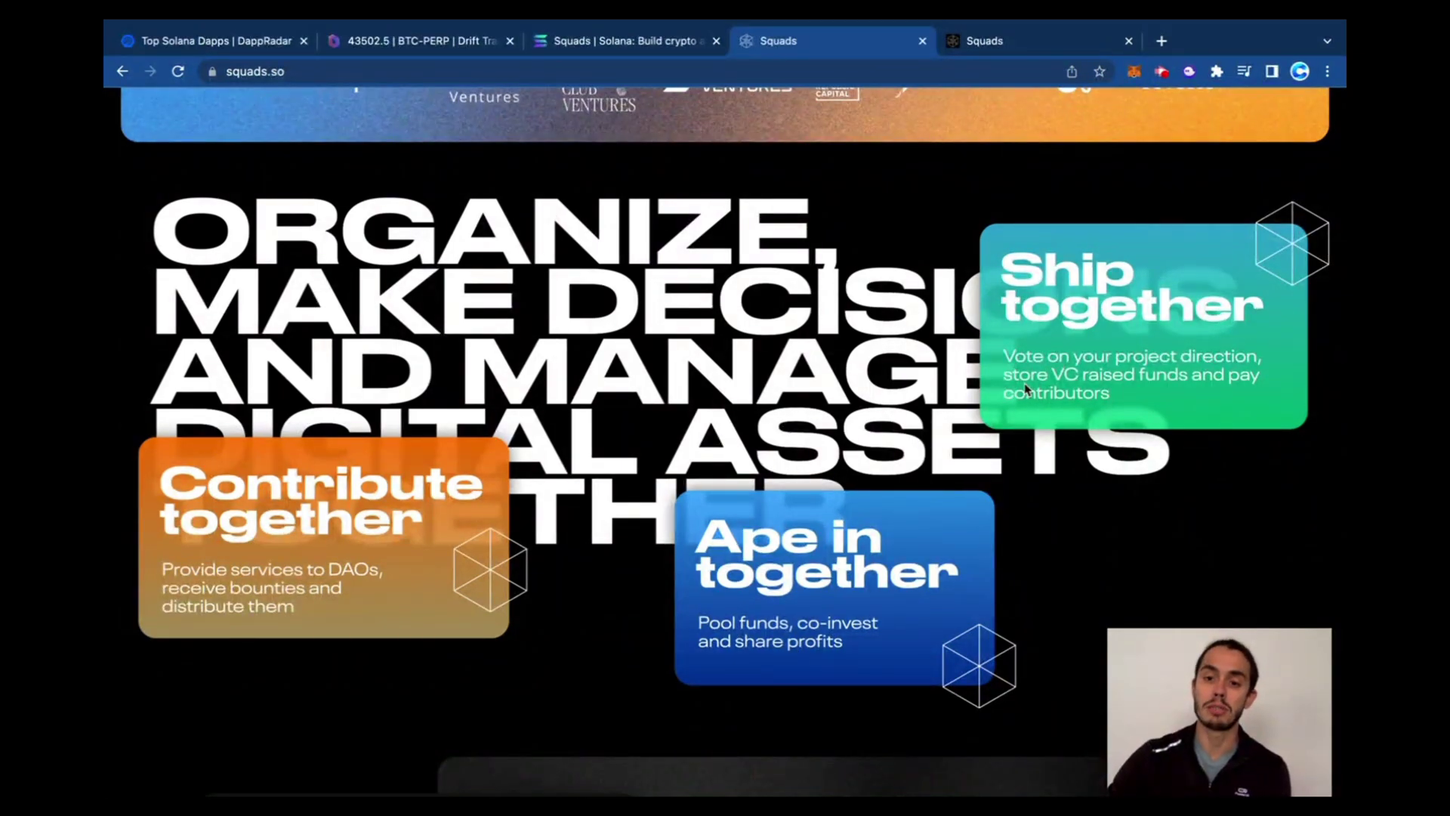
scroll(1150, 384, "down", 7)
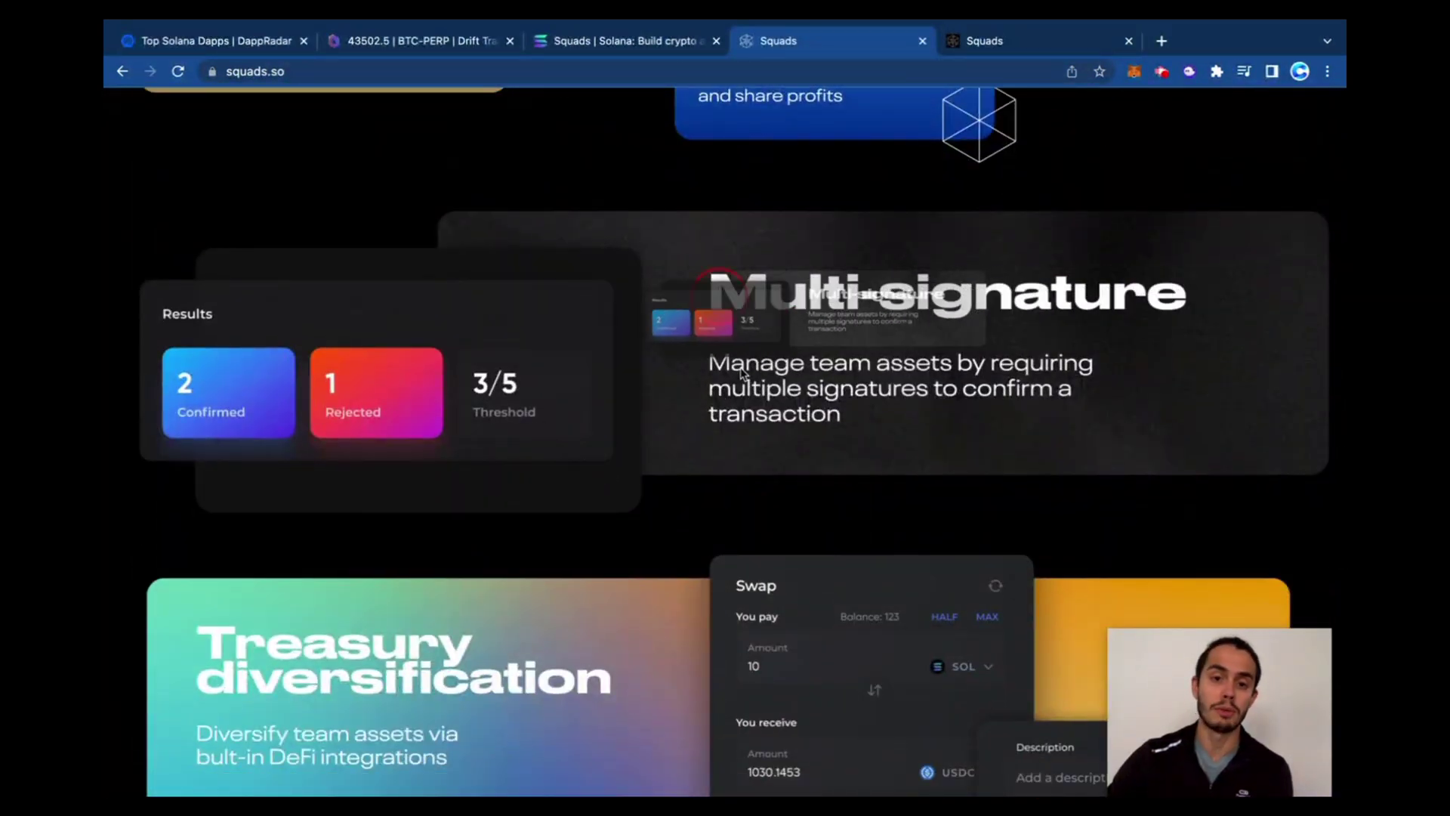
Scroll further down the landing page to the Treasury diversification section
left_click(984, 375)
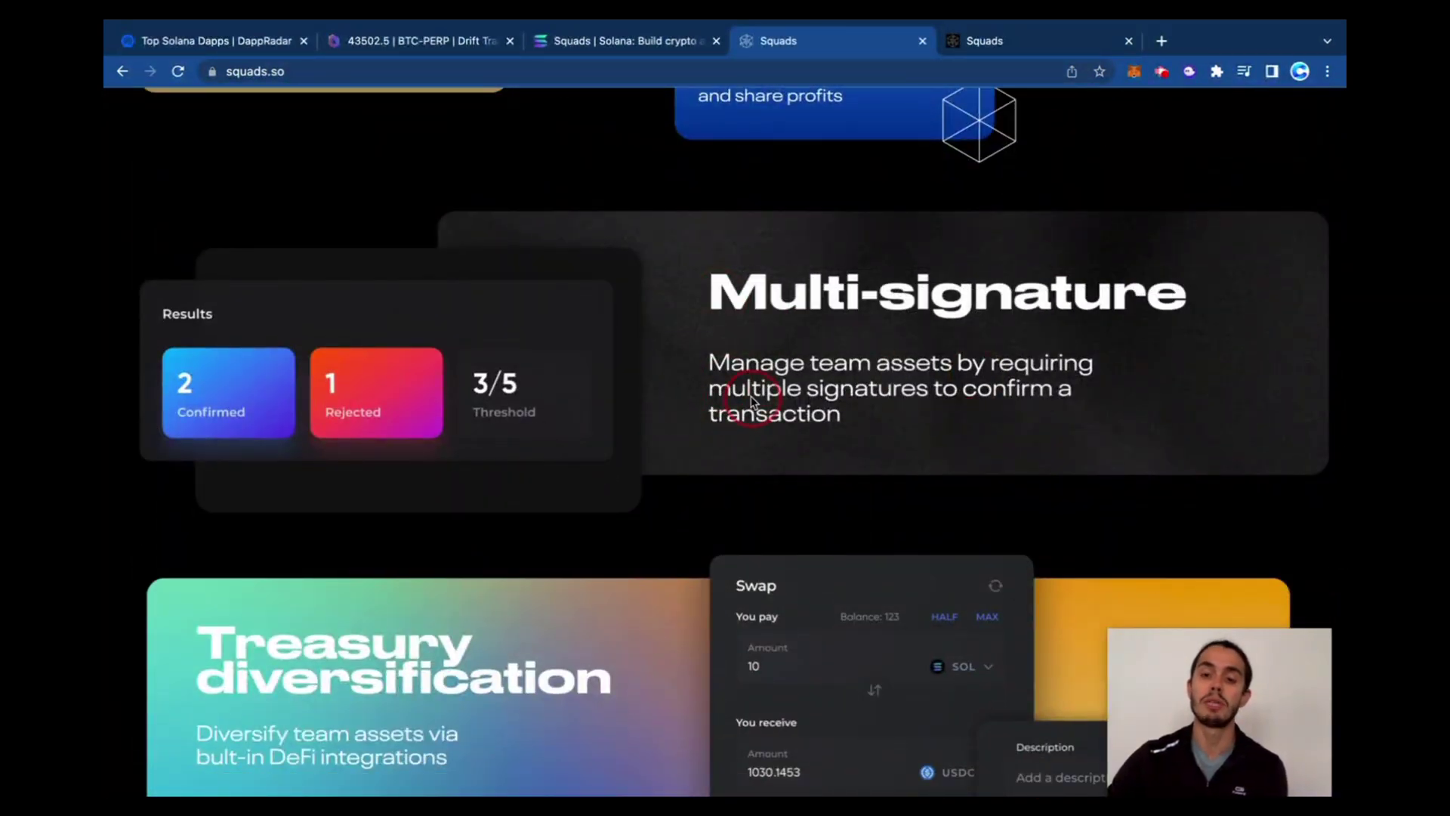
scroll(840, 408, "down", 1)
scroll(841, 408, "down", 2)
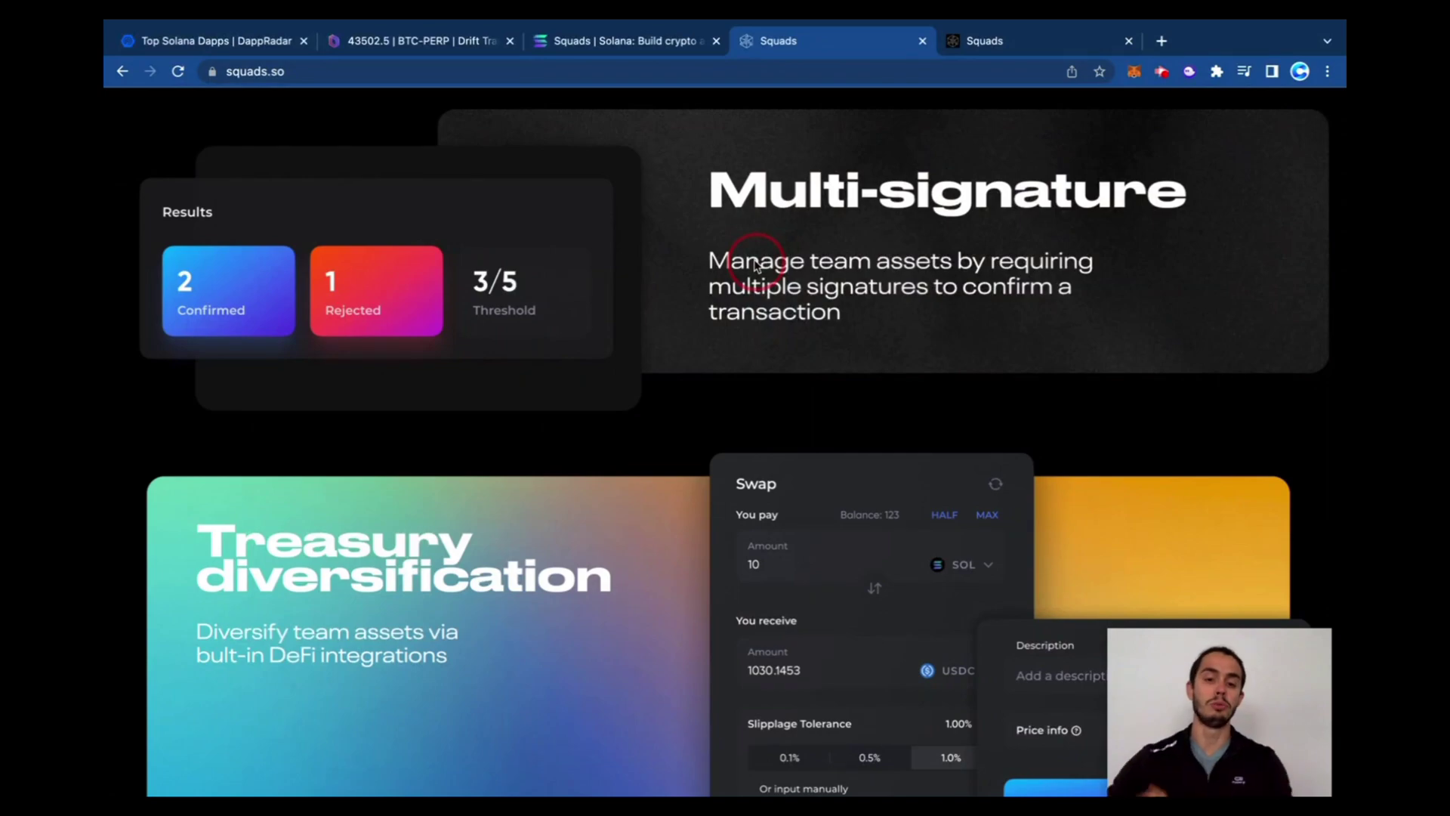
scroll(758, 330, "down", 4)
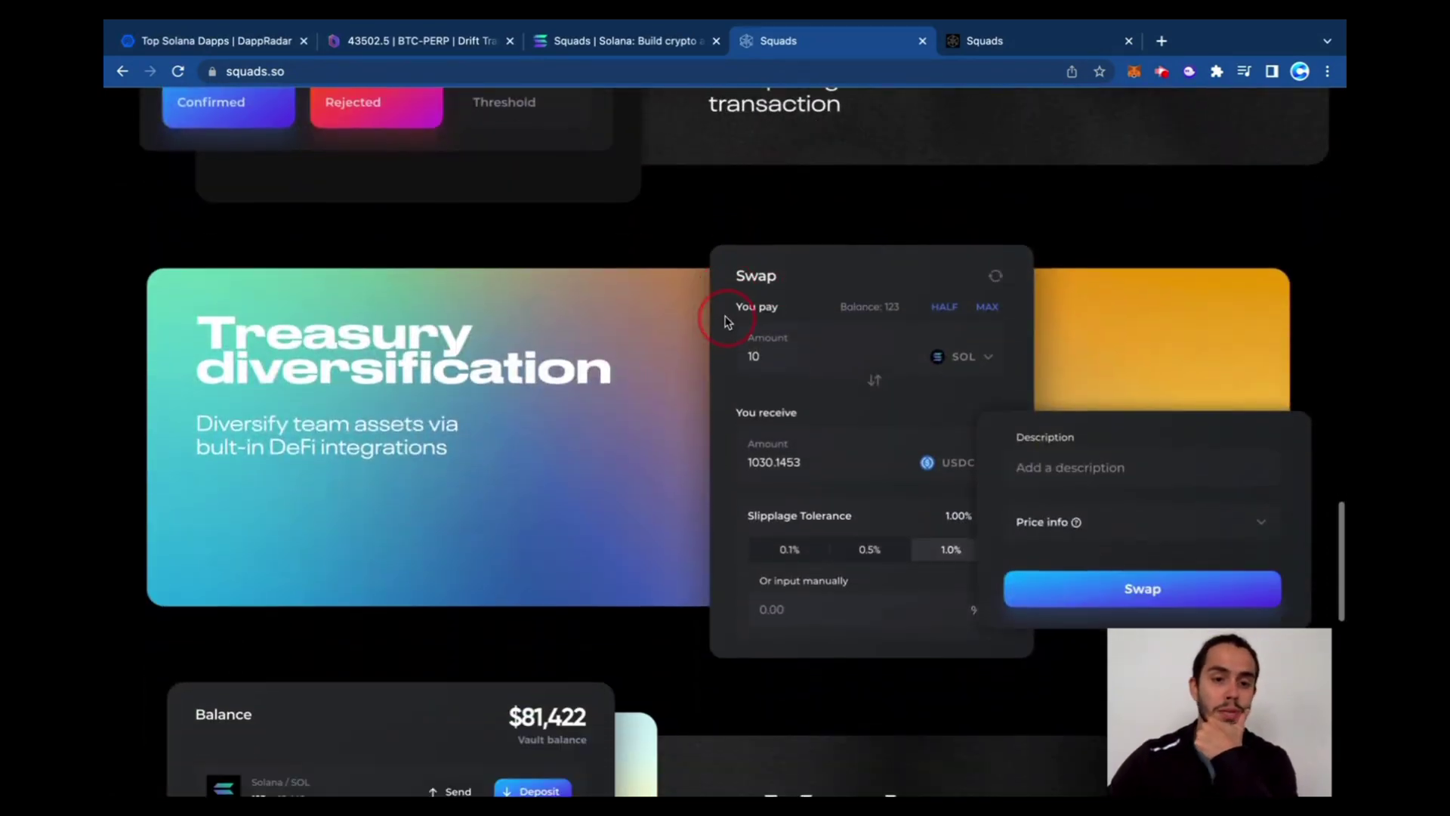
scroll(737, 318, "down", 3)
scroll(902, 307, "up", 15)
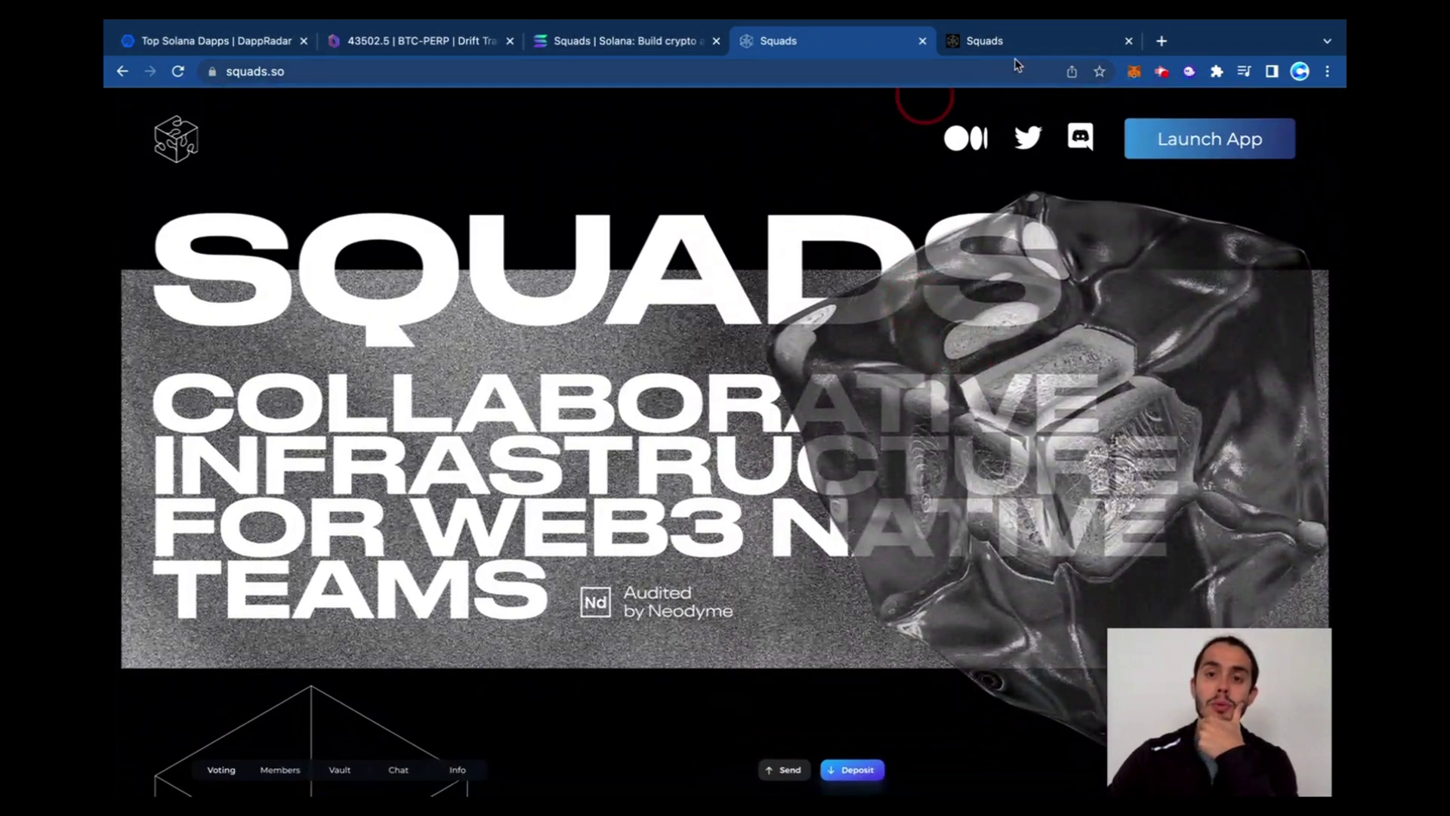
Reopen the Squads app via Launch App and connect the Phantom wallet
left_click(982, 41)
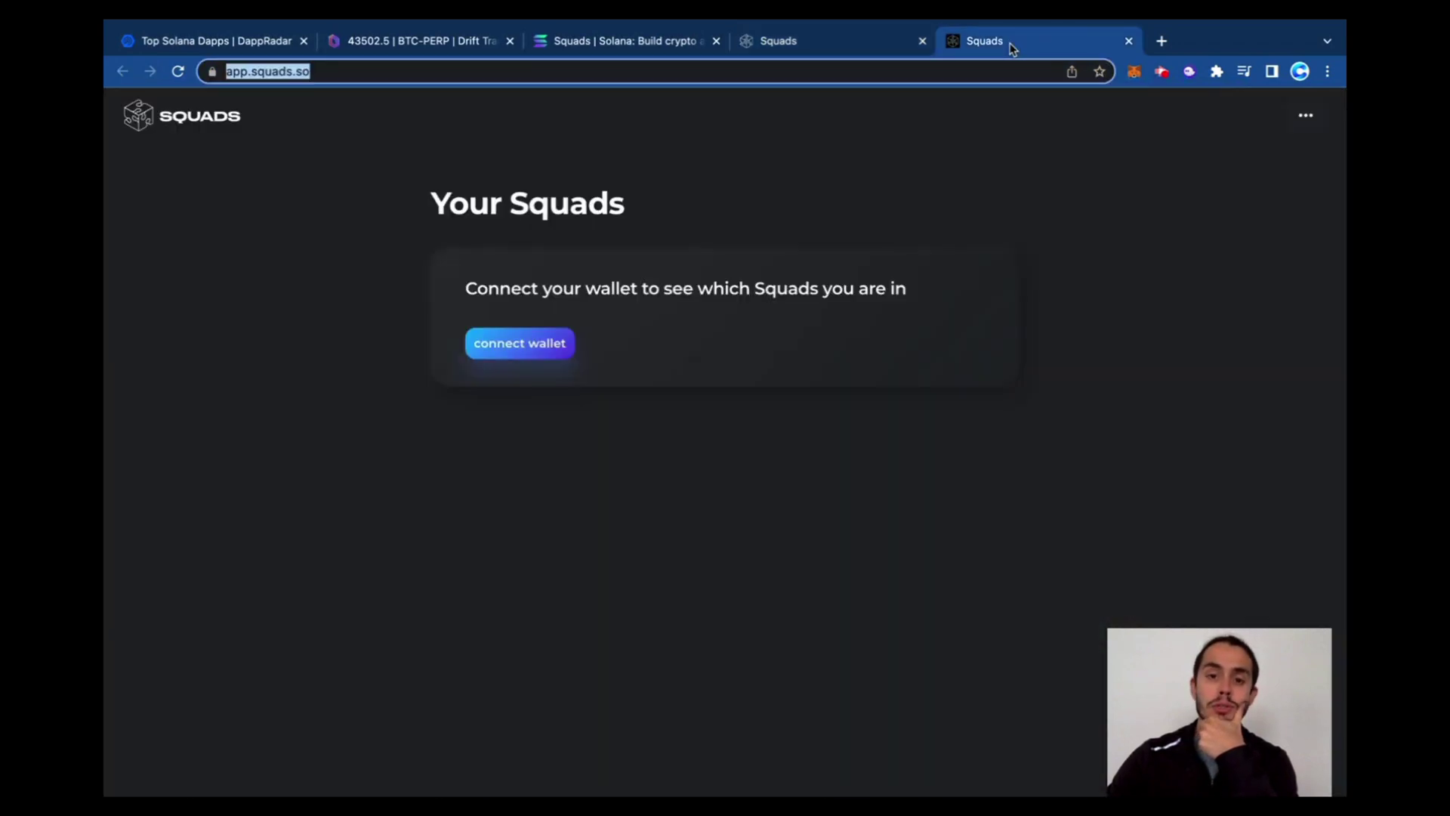
key("ctrl+w")
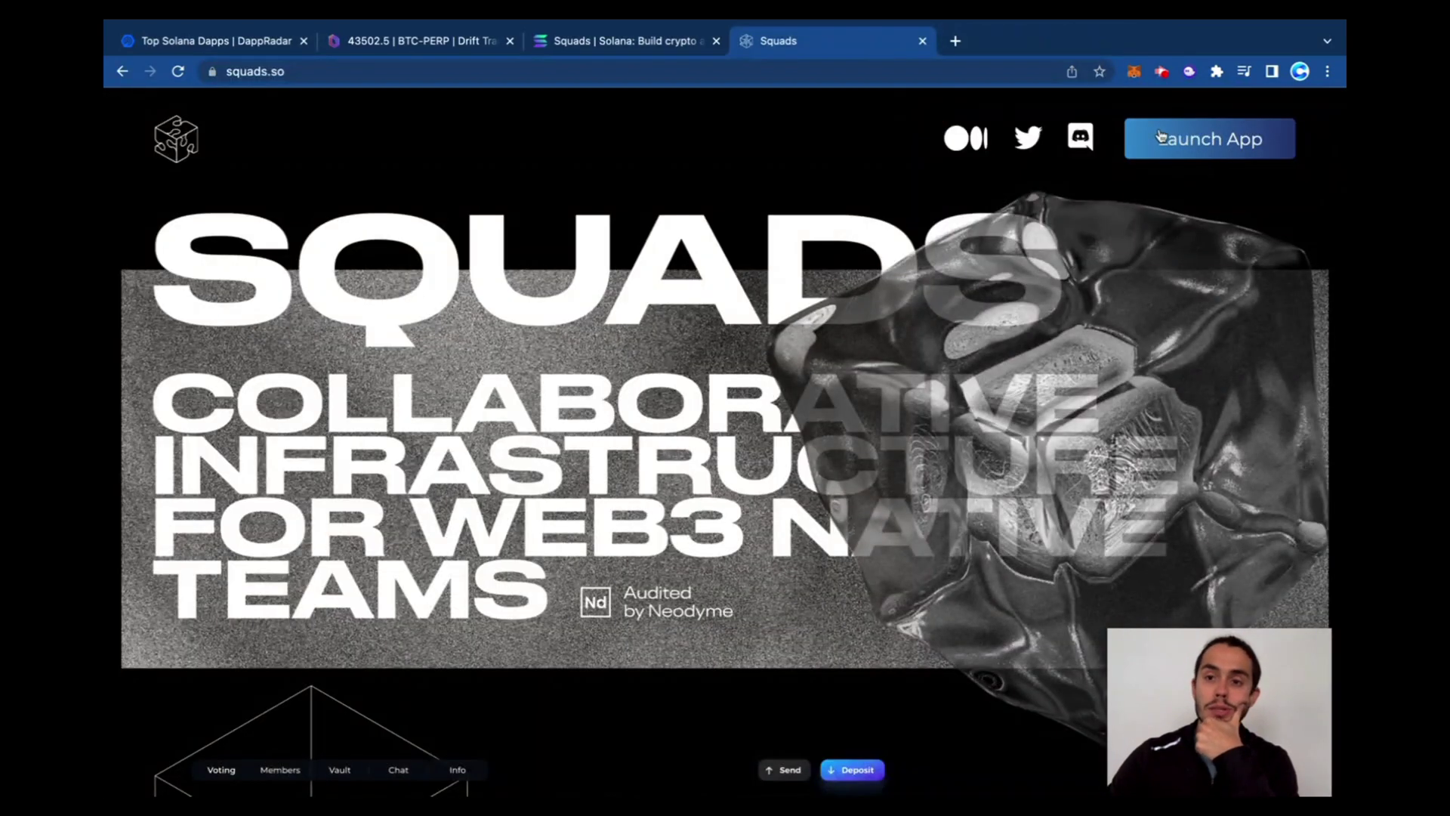
left_click(1198, 143)
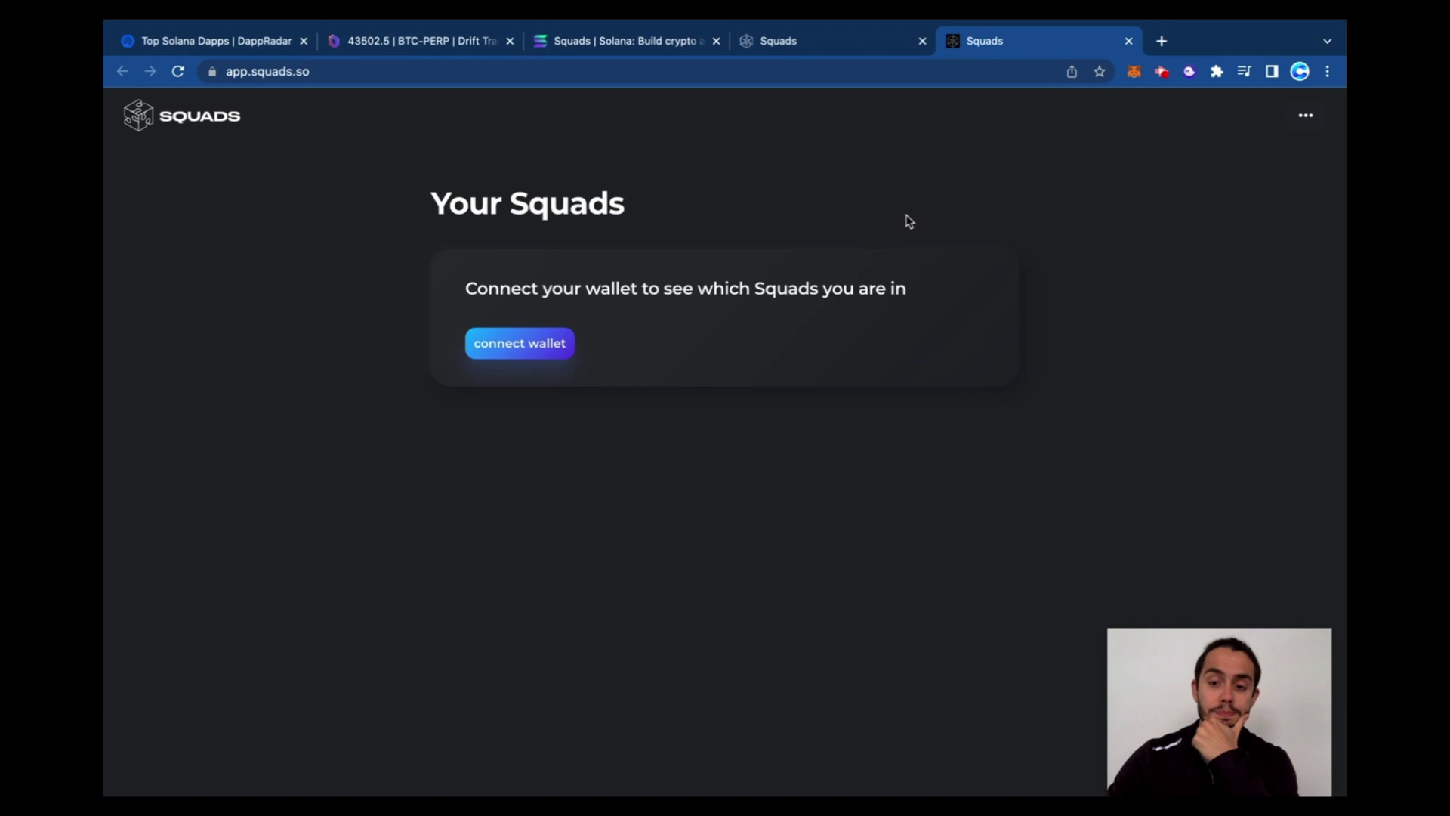
left_click(520, 343)
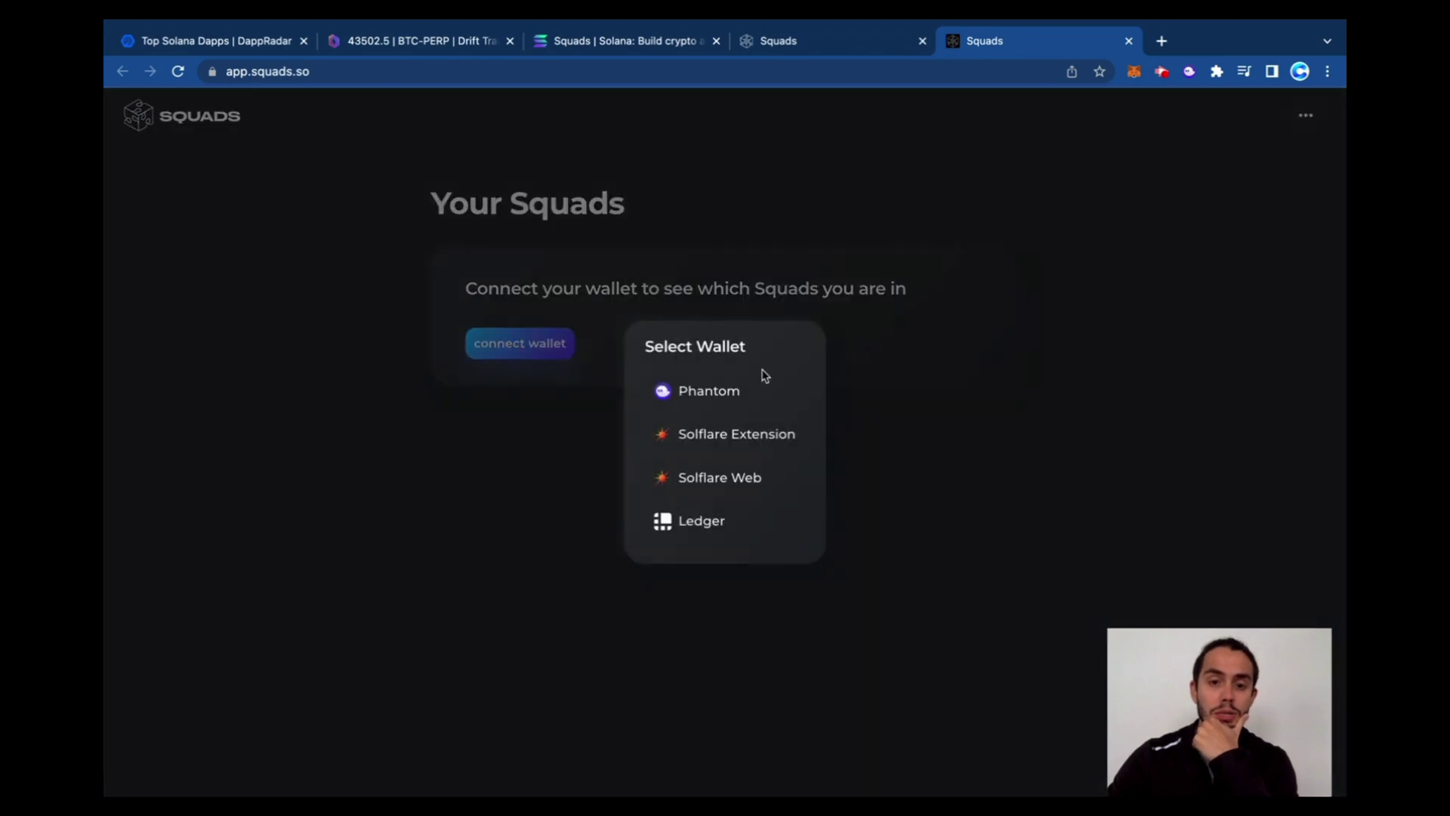
left_click(731, 390)
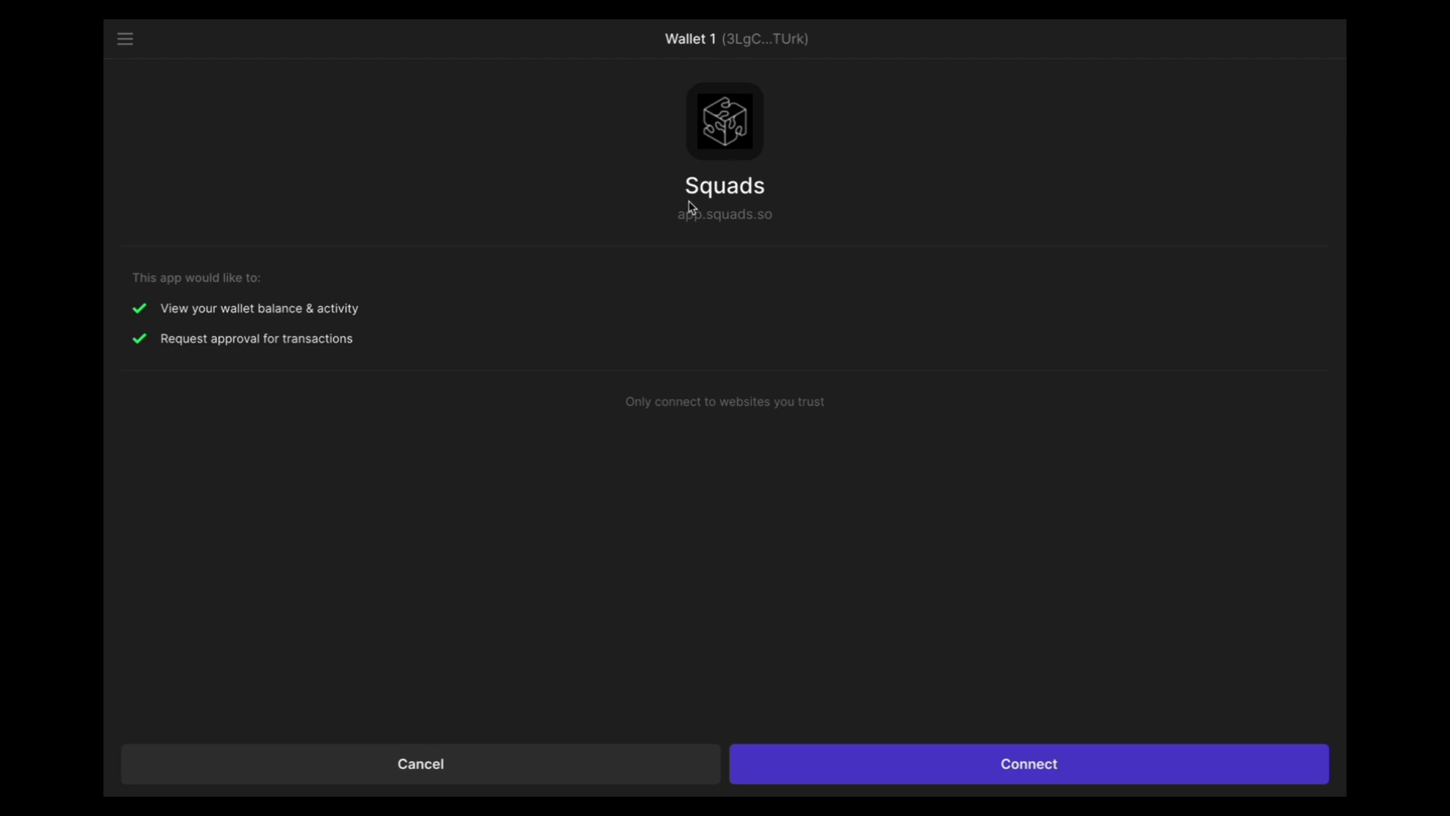
left_click(1055, 764)
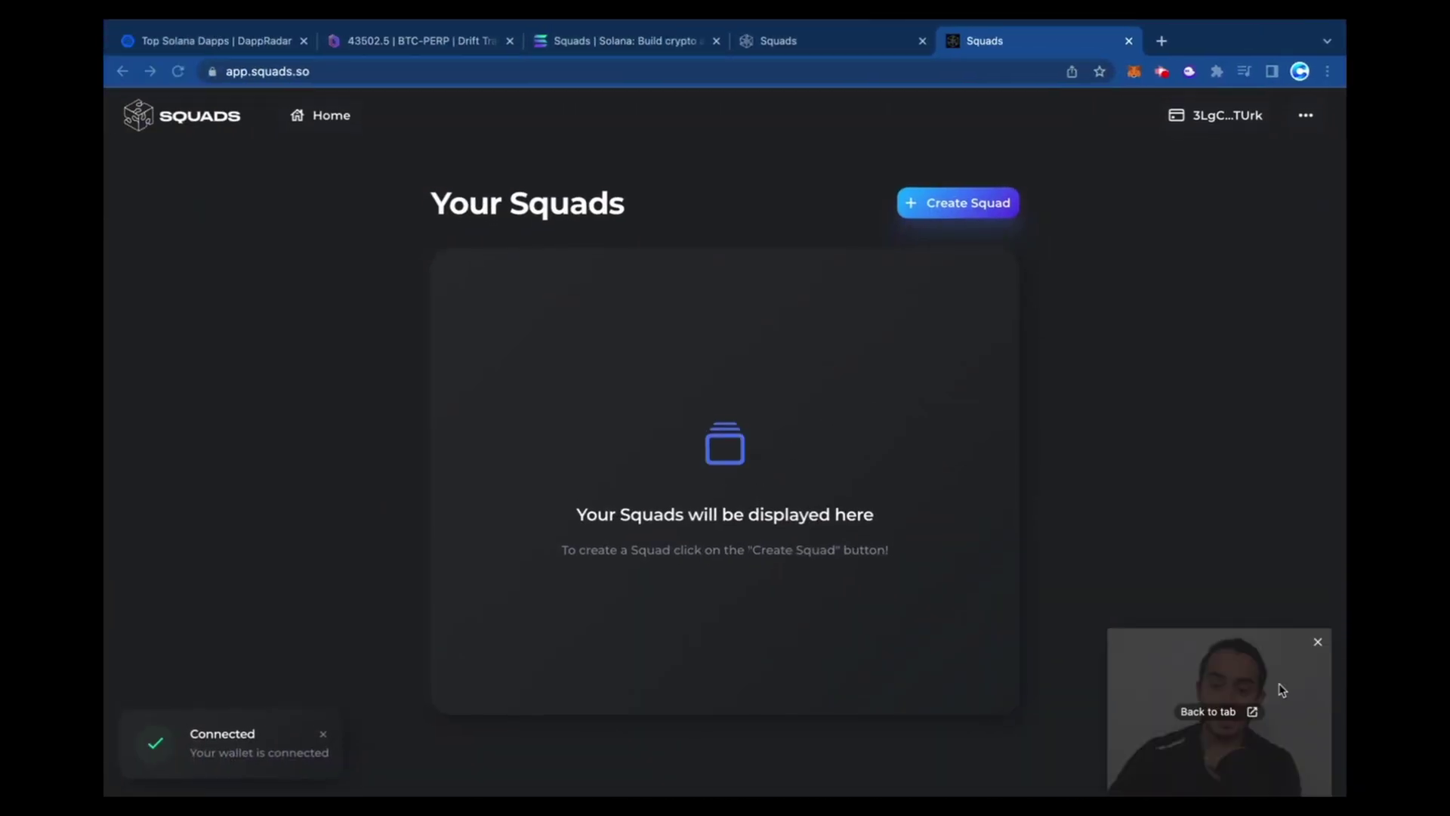
Glance at the extra Twitter and Discord links, then begin creating a new Squad
mouse_move(1245, 682)
left_mouse_down()
mouse_move(1242, 637)
mouse_move(1260, 673)
left_mouse_up()
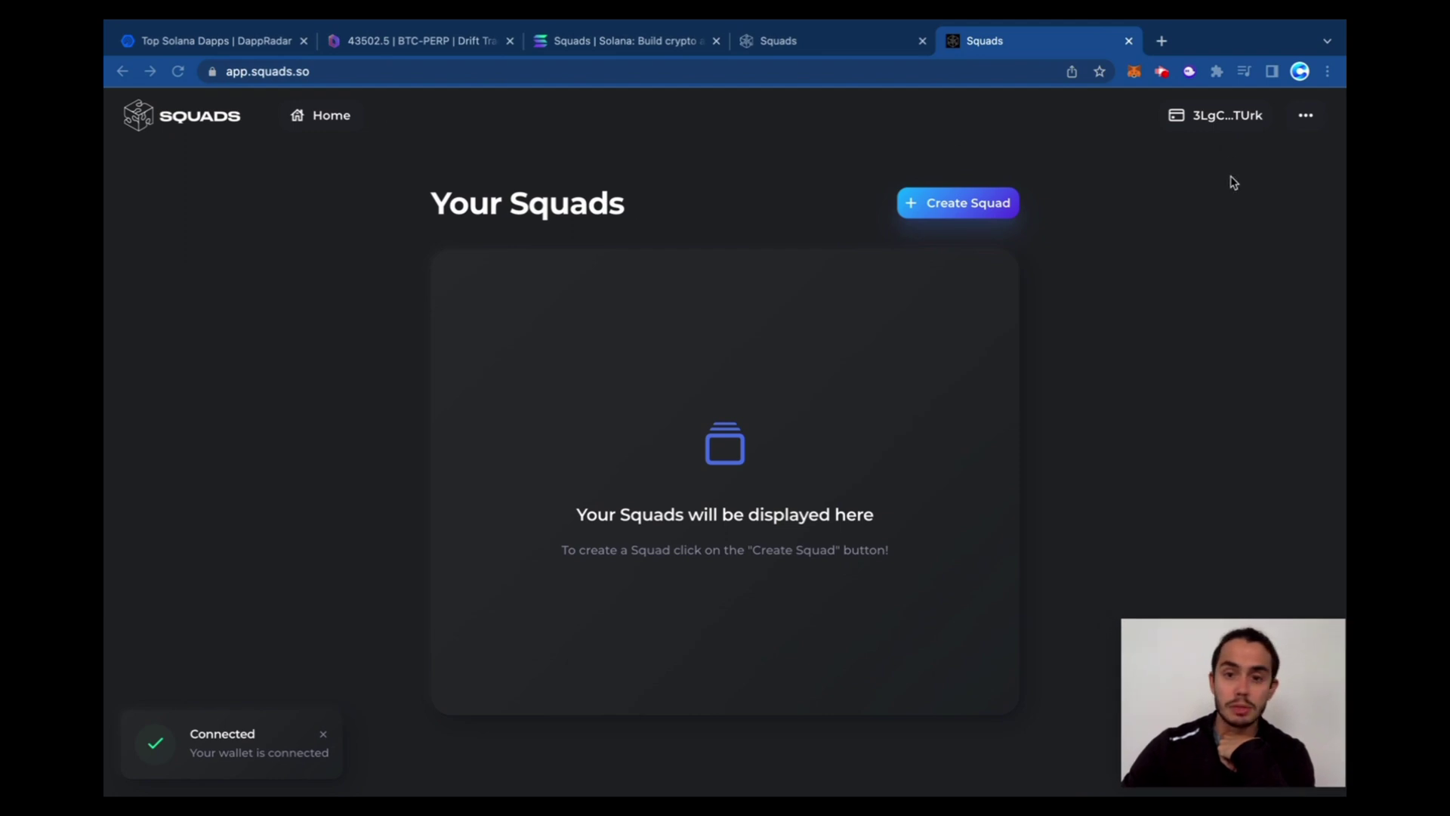
left_click(1306, 115)
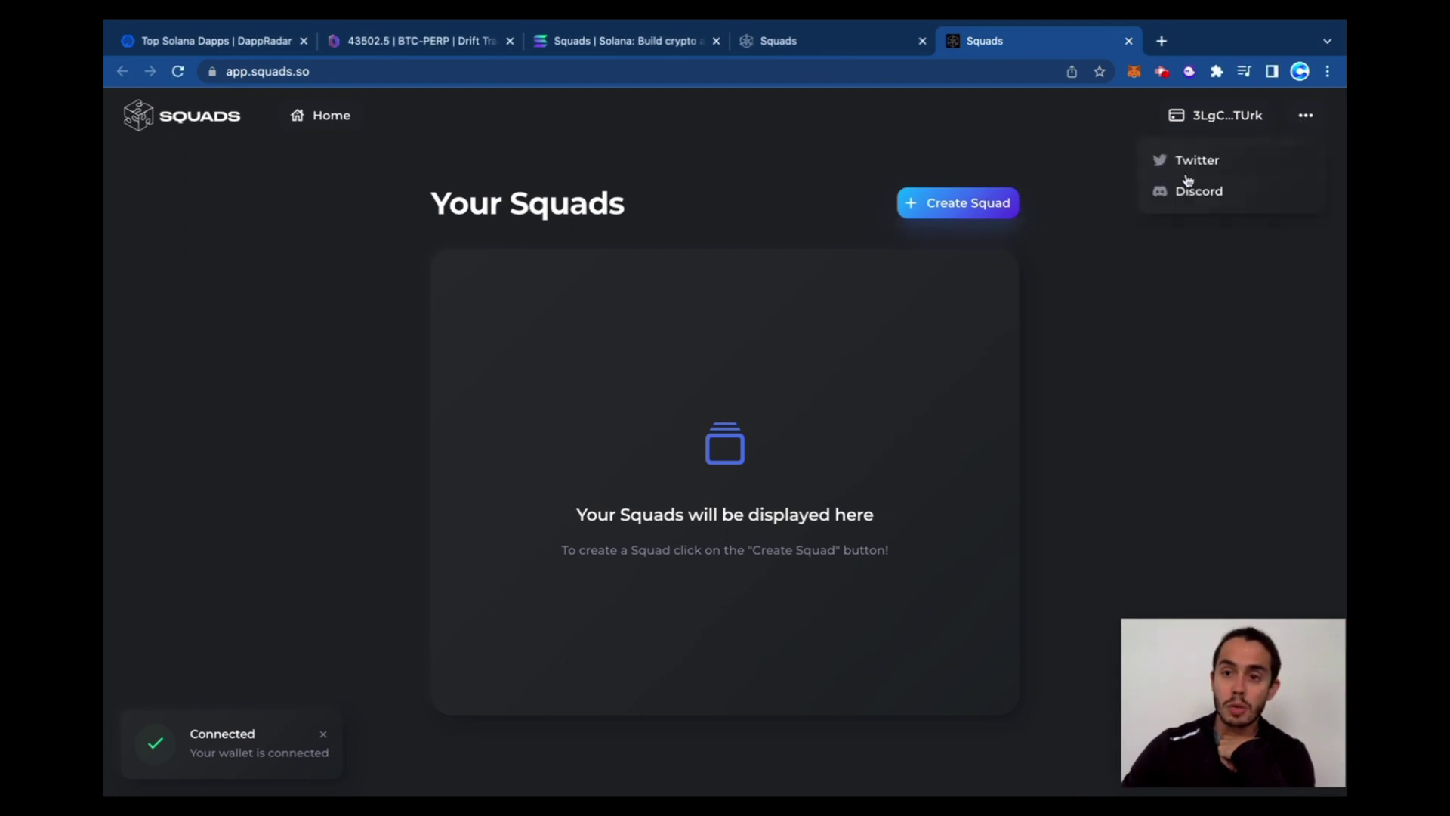
left_click(941, 201)
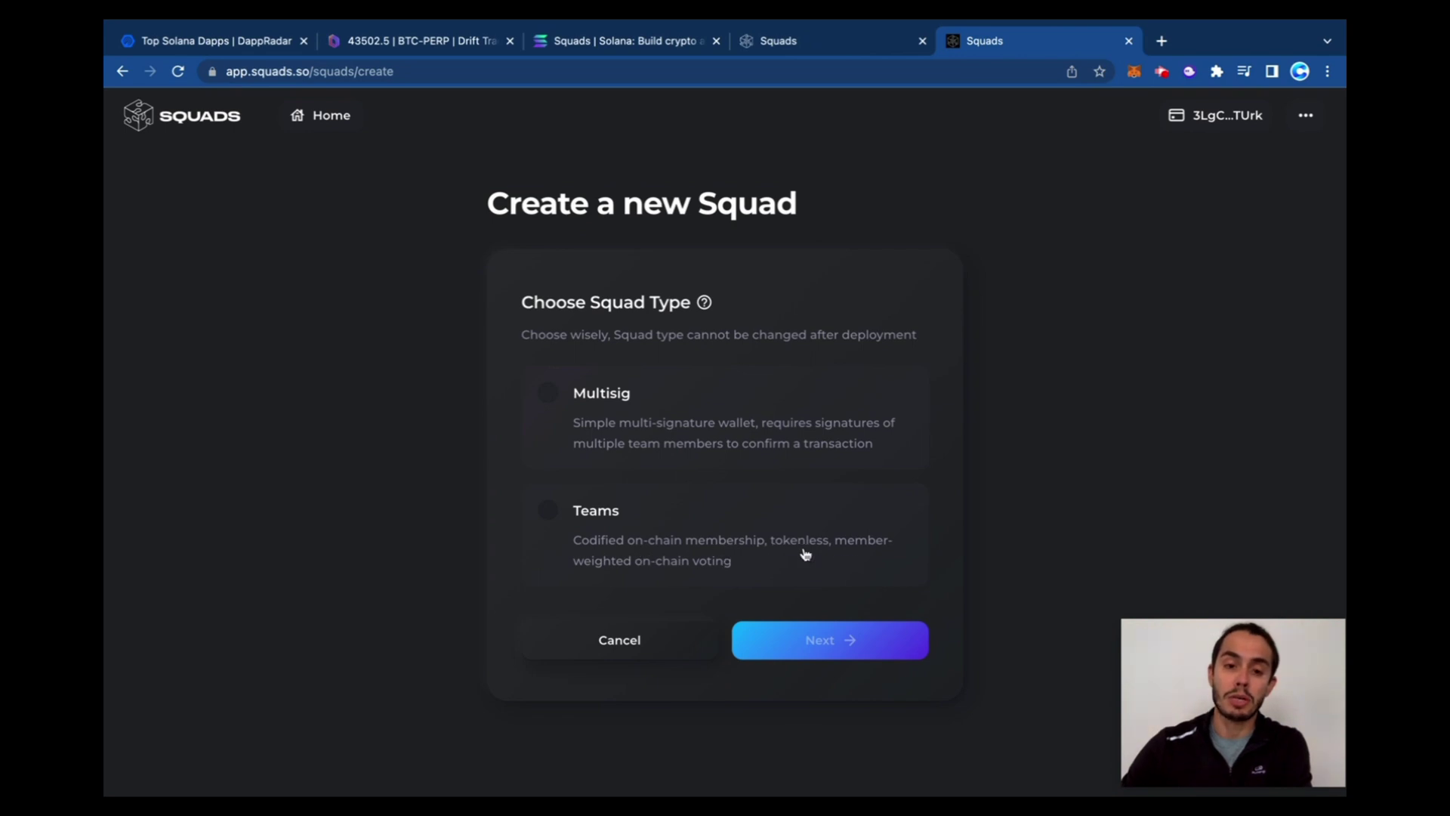
Make the Squad a Multisig named 'Squad Test' with description 'This is a Squad Test'
left_click(639, 412)
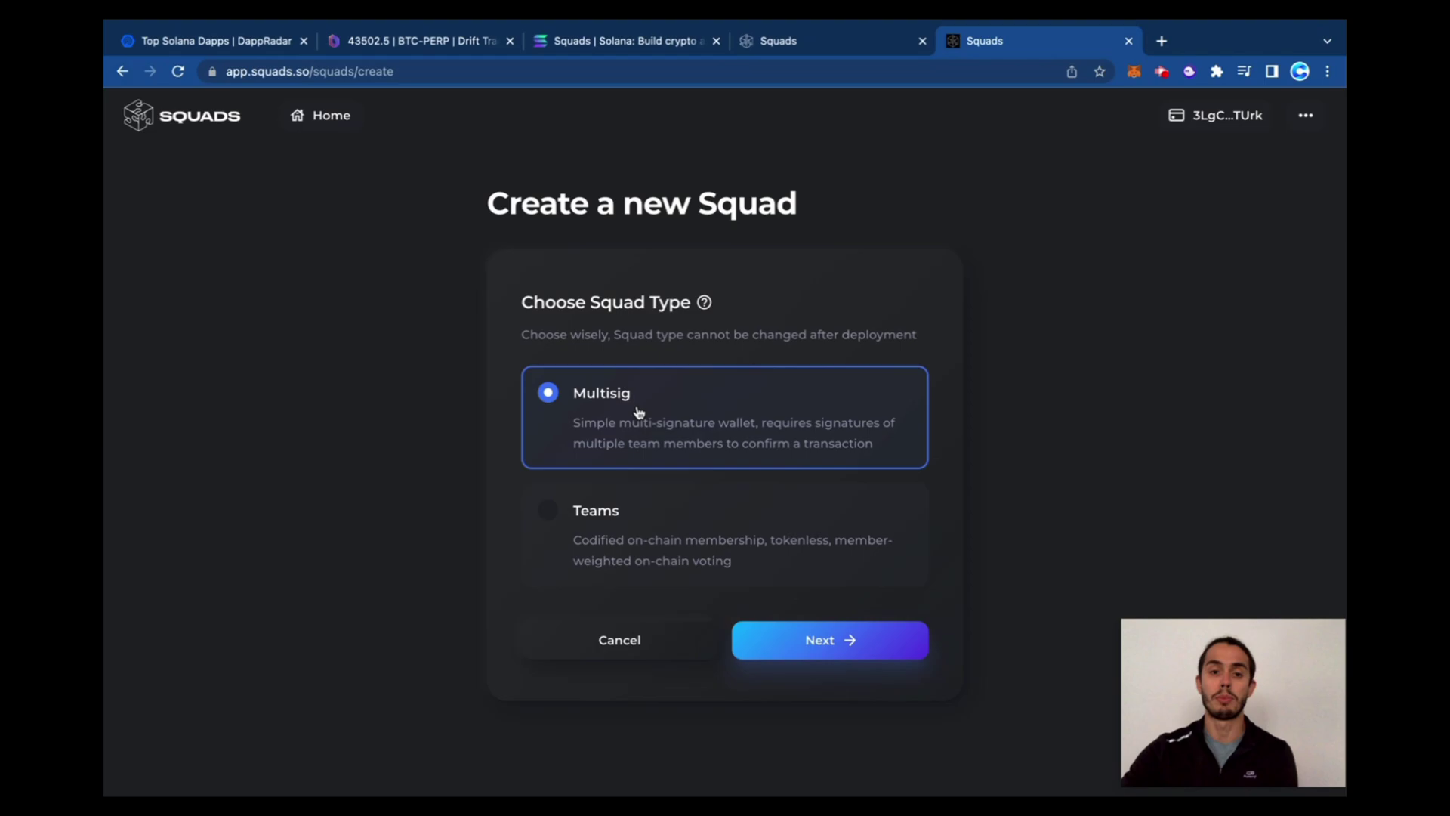
left_click(821, 646)
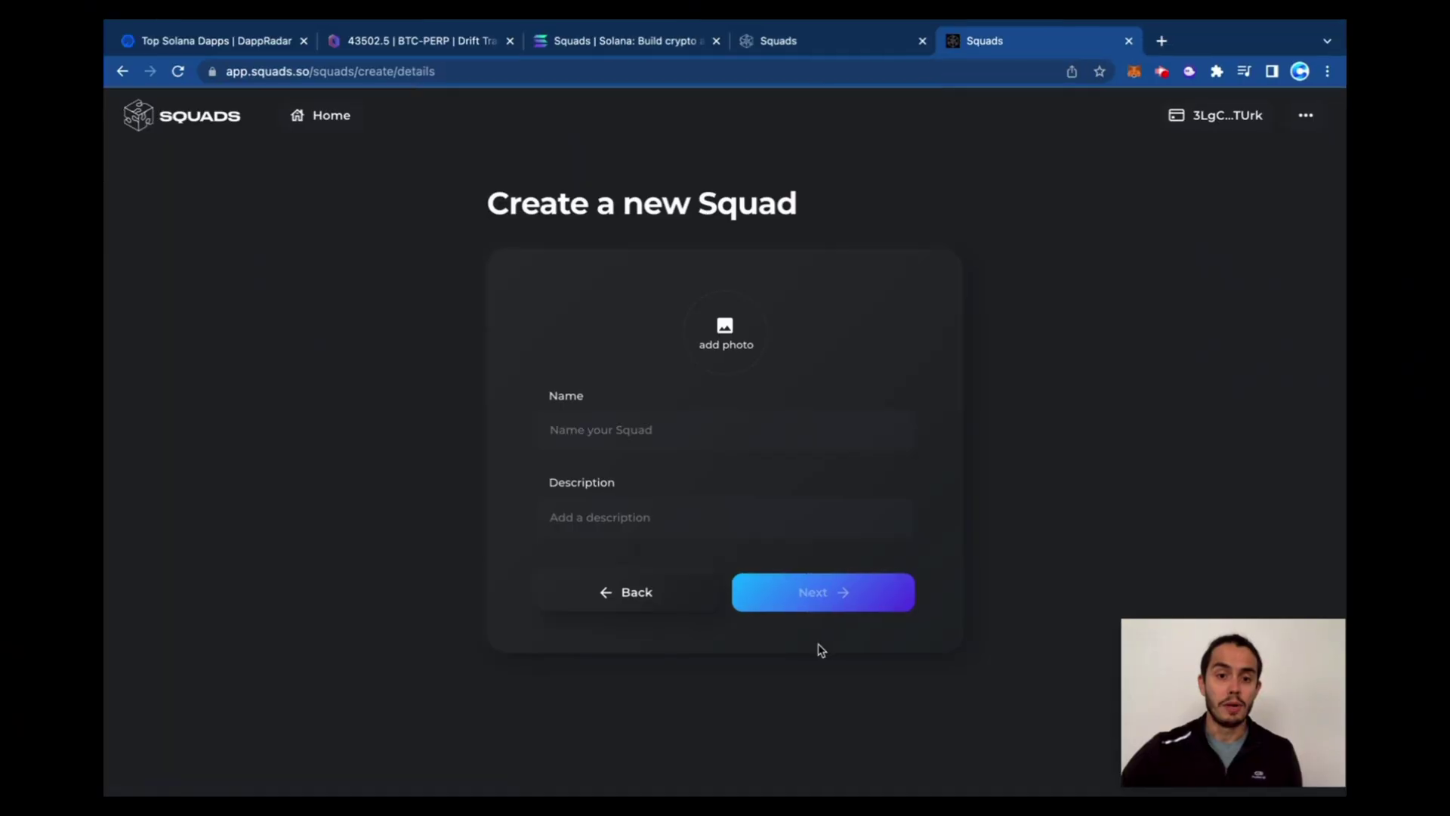
left_click(720, 432)
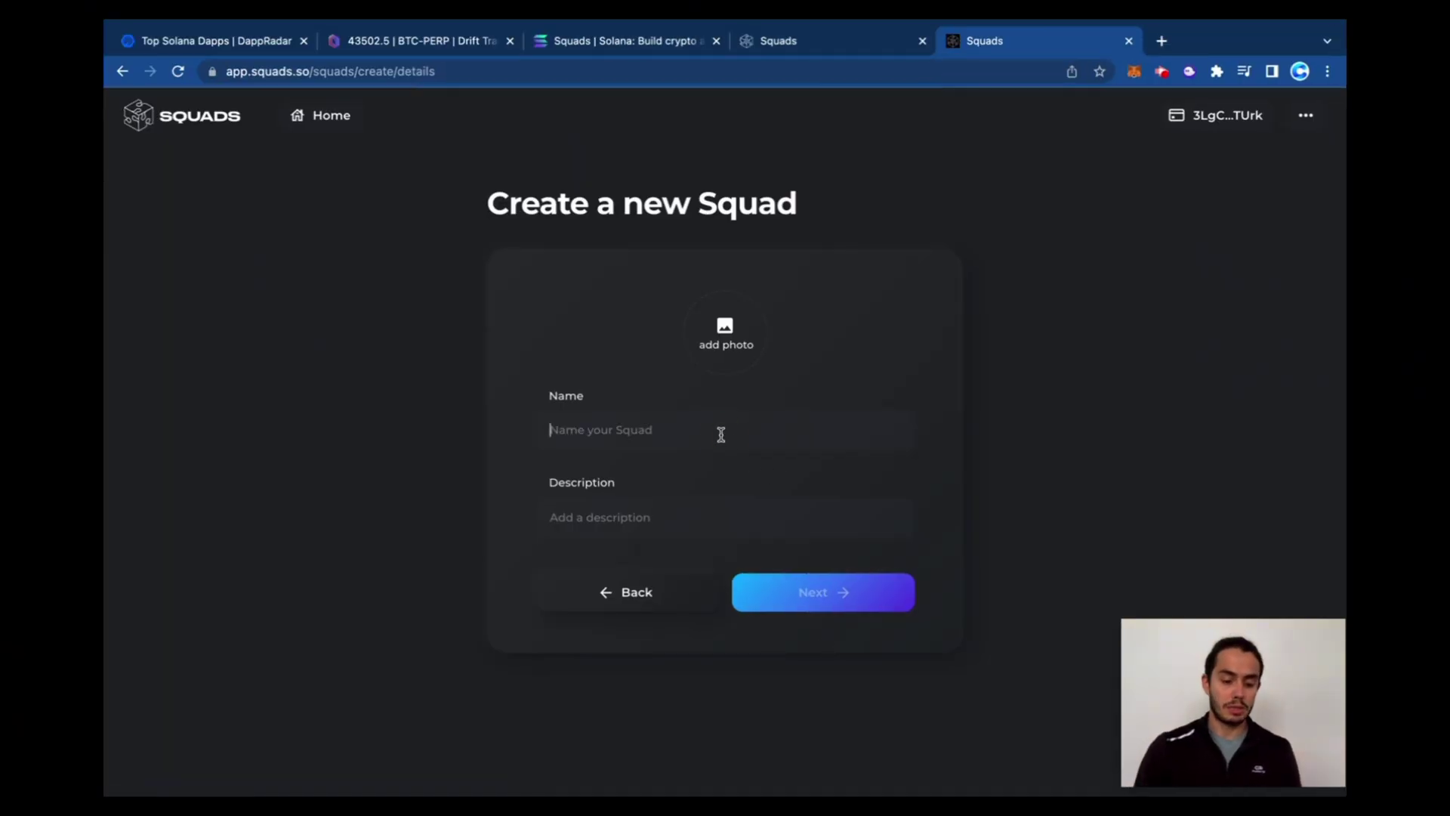
type("Squad Tes")
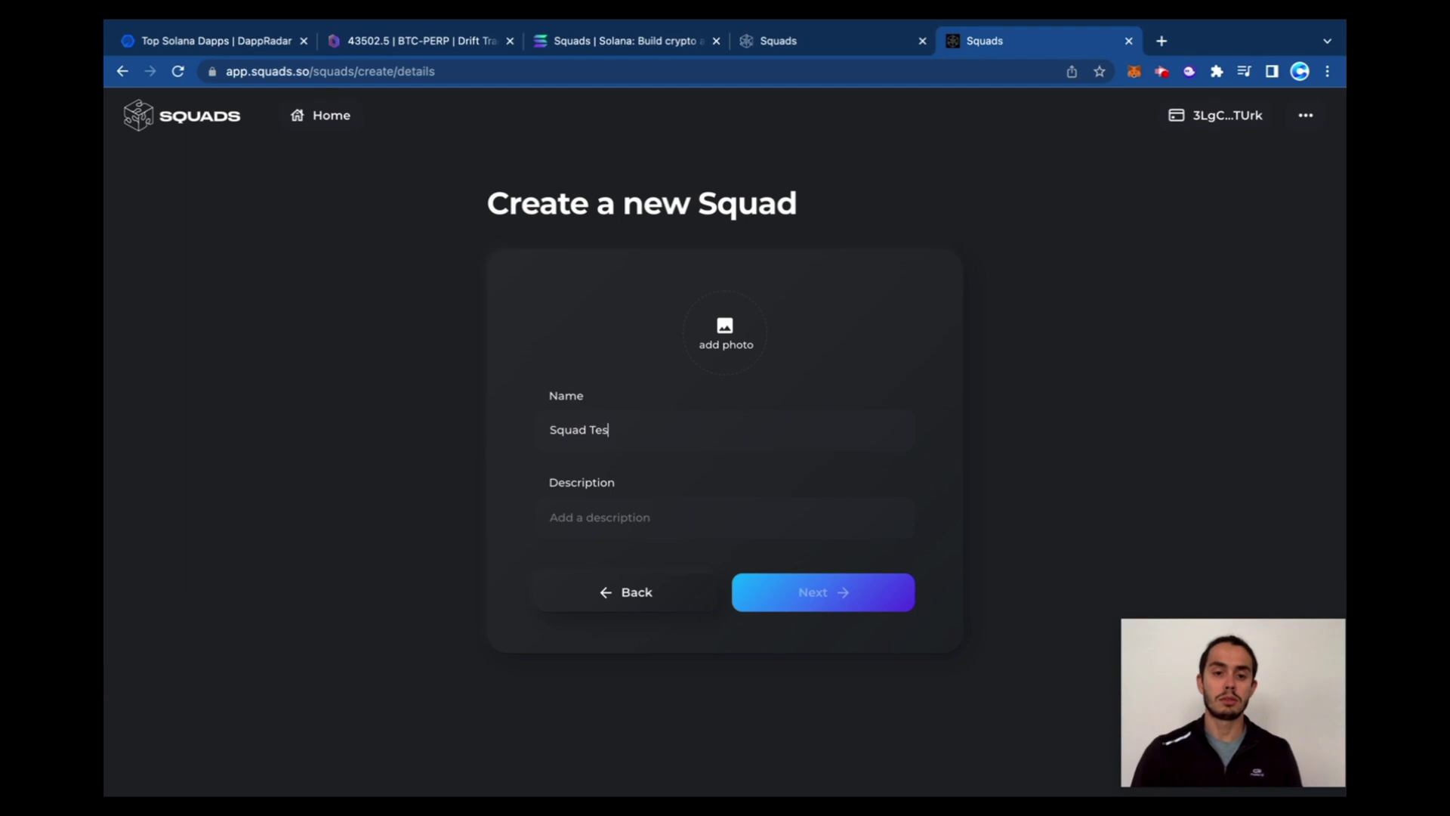
type("This is a Squad Test")
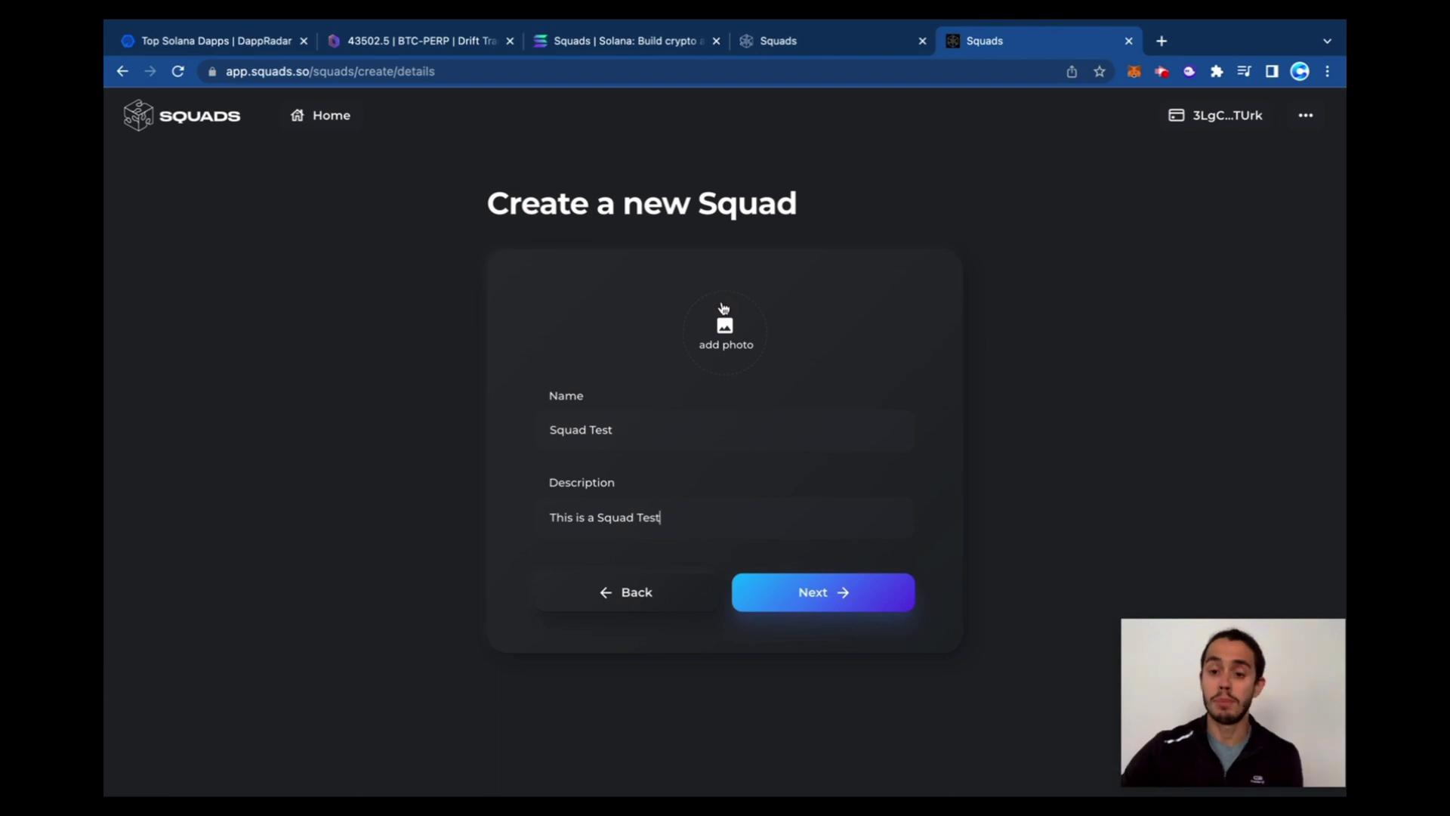
left_click(838, 614)
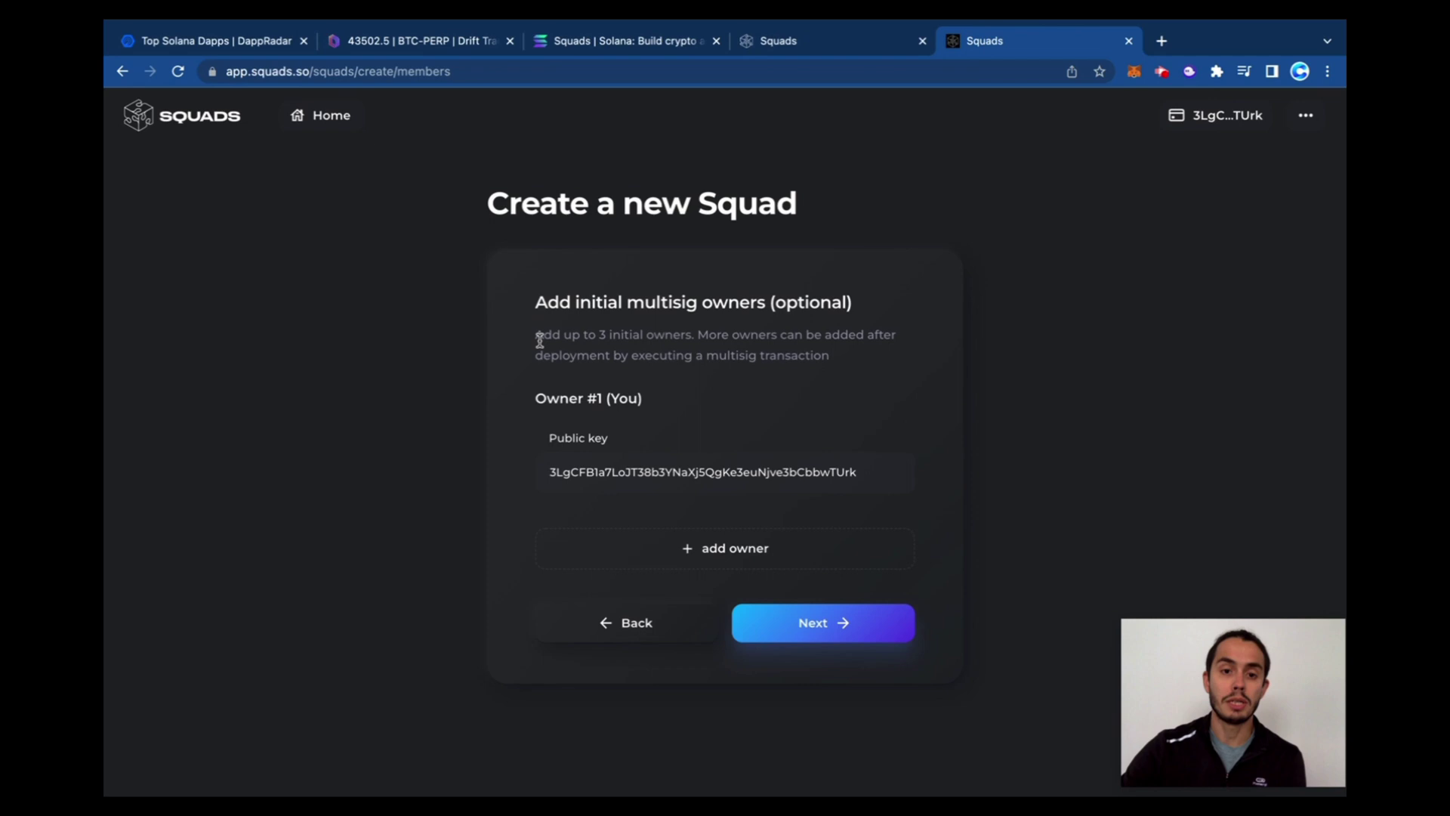
Add an Owner #2 entry and paste the second wallet's public key into it
left_click_drag(536, 334, 667, 340)
left_click(683, 347)
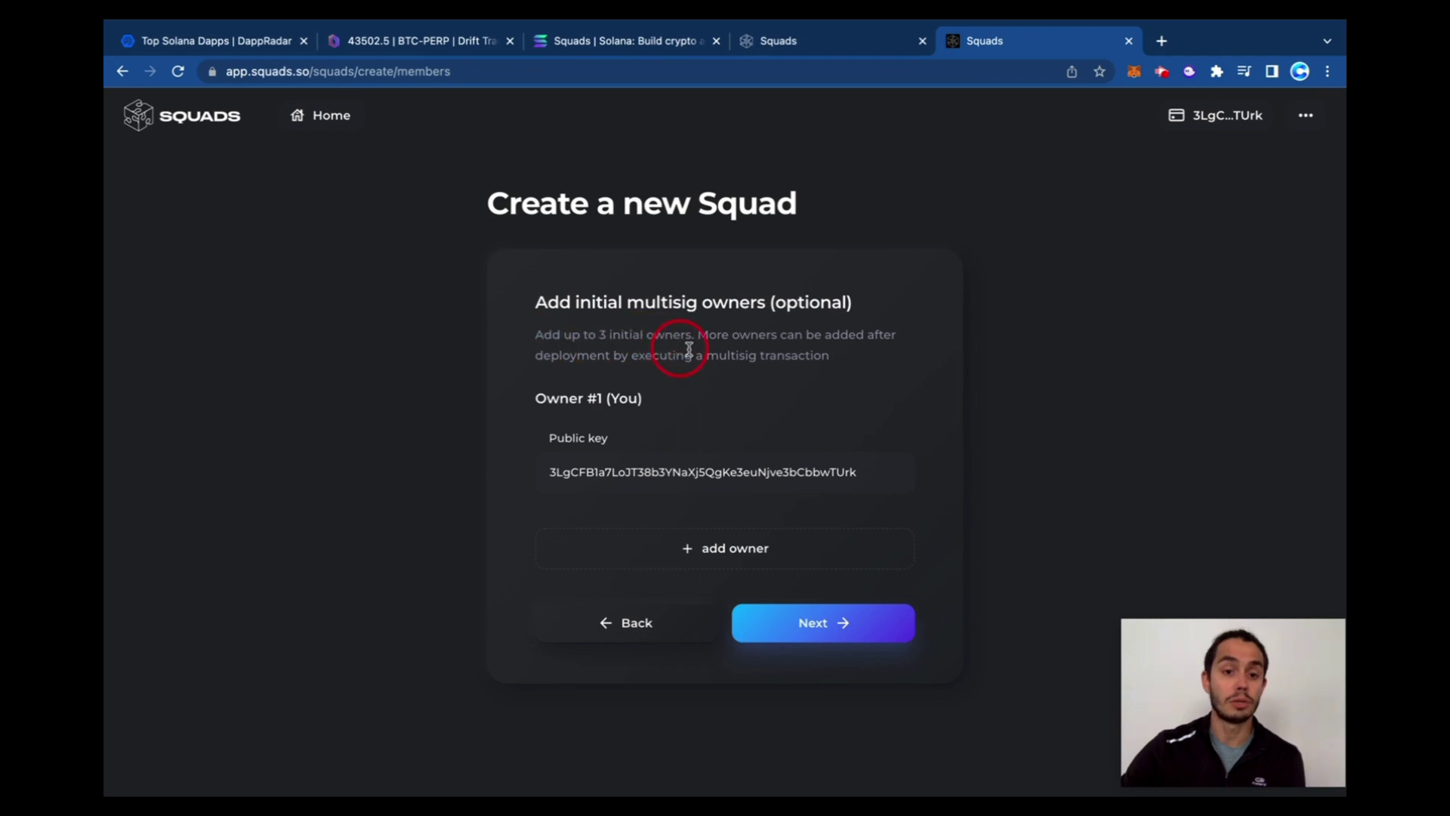
left_click(859, 479)
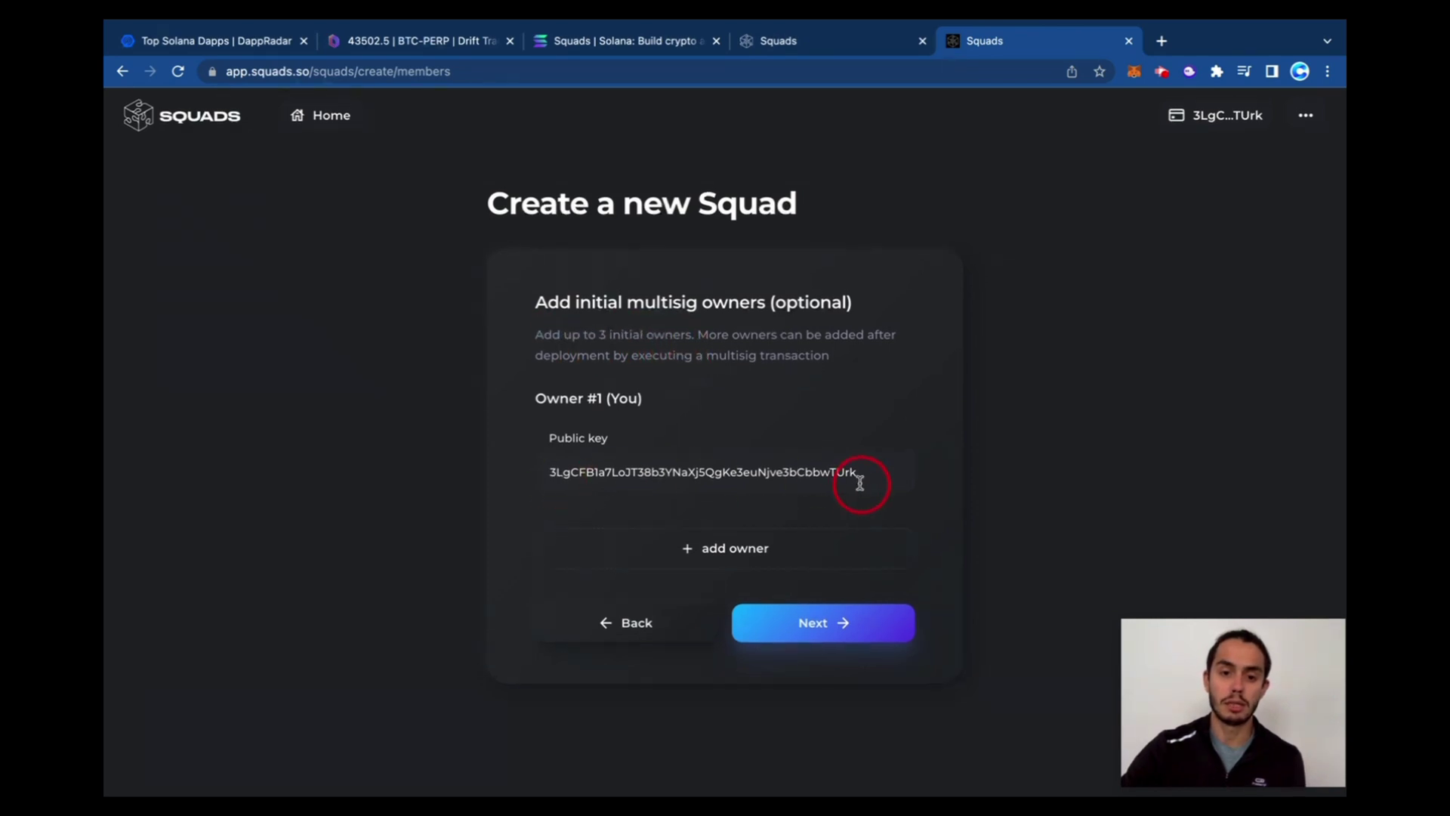
left_click(741, 545)
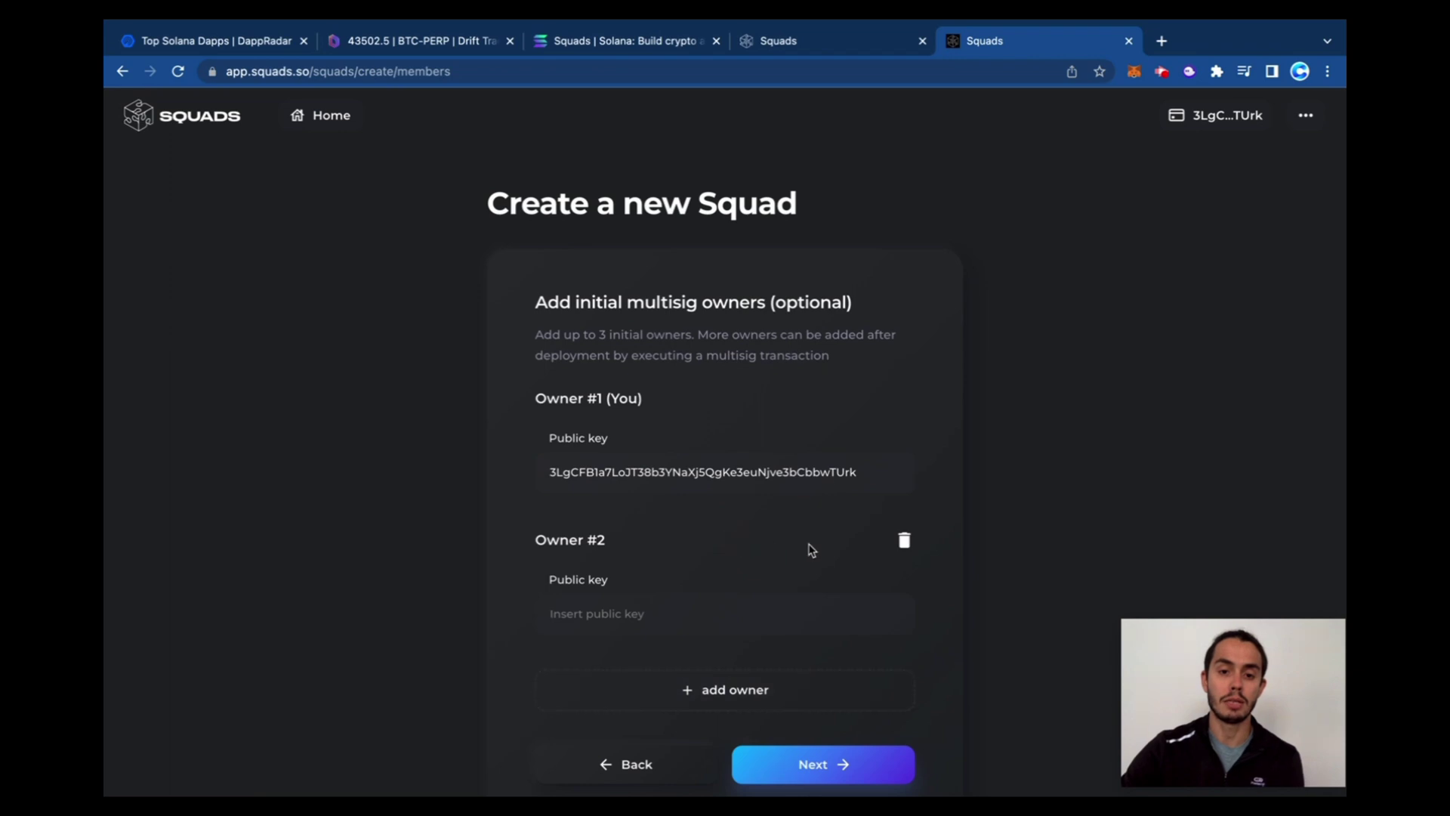
scroll(809, 547, "down", 1)
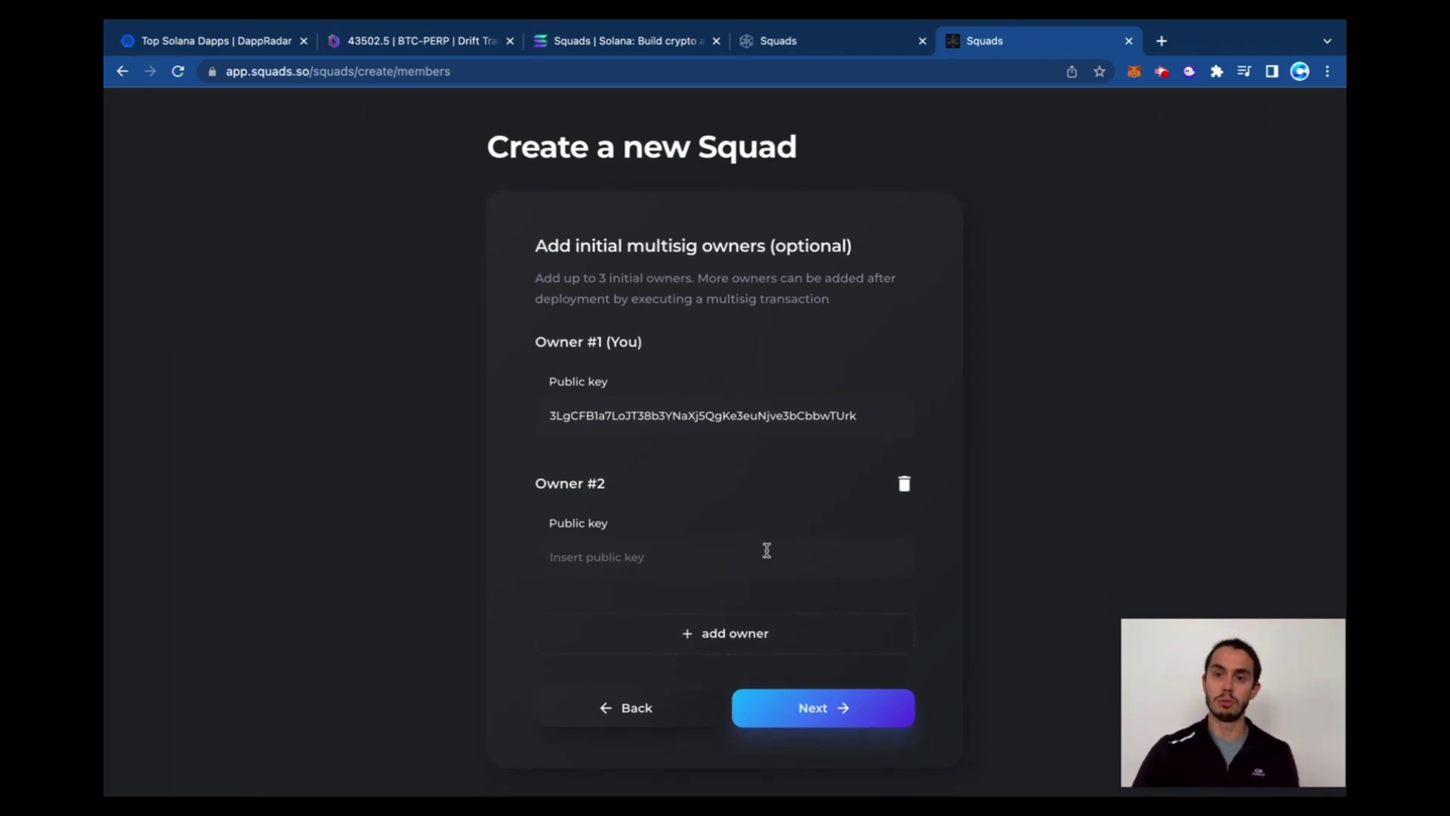
left_click(767, 551)
type("Hnvi2orLwWYhBpmJpjur5ybabmx3TrAUwqFTixZ4Epj1")
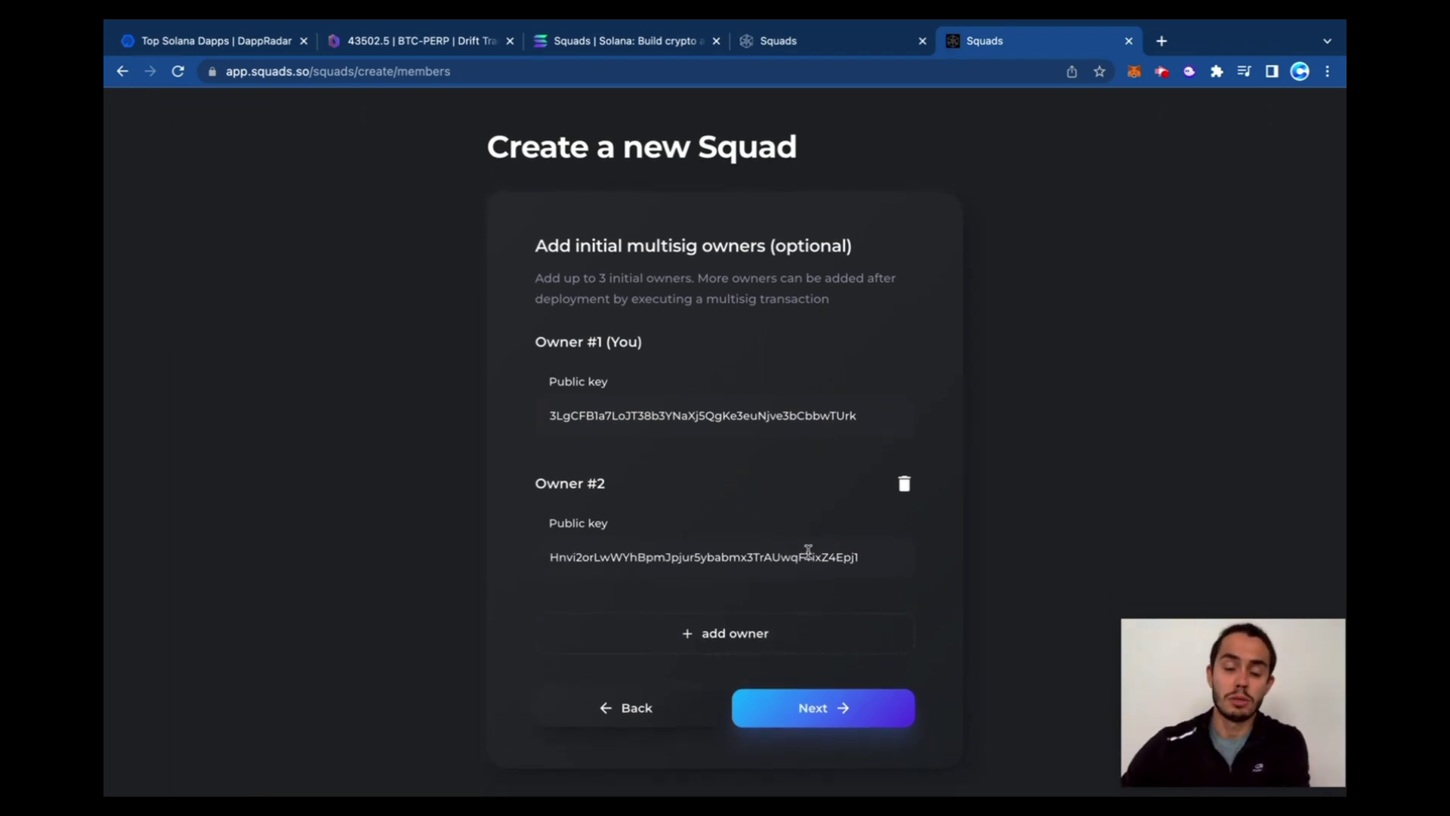
left_click(861, 714)
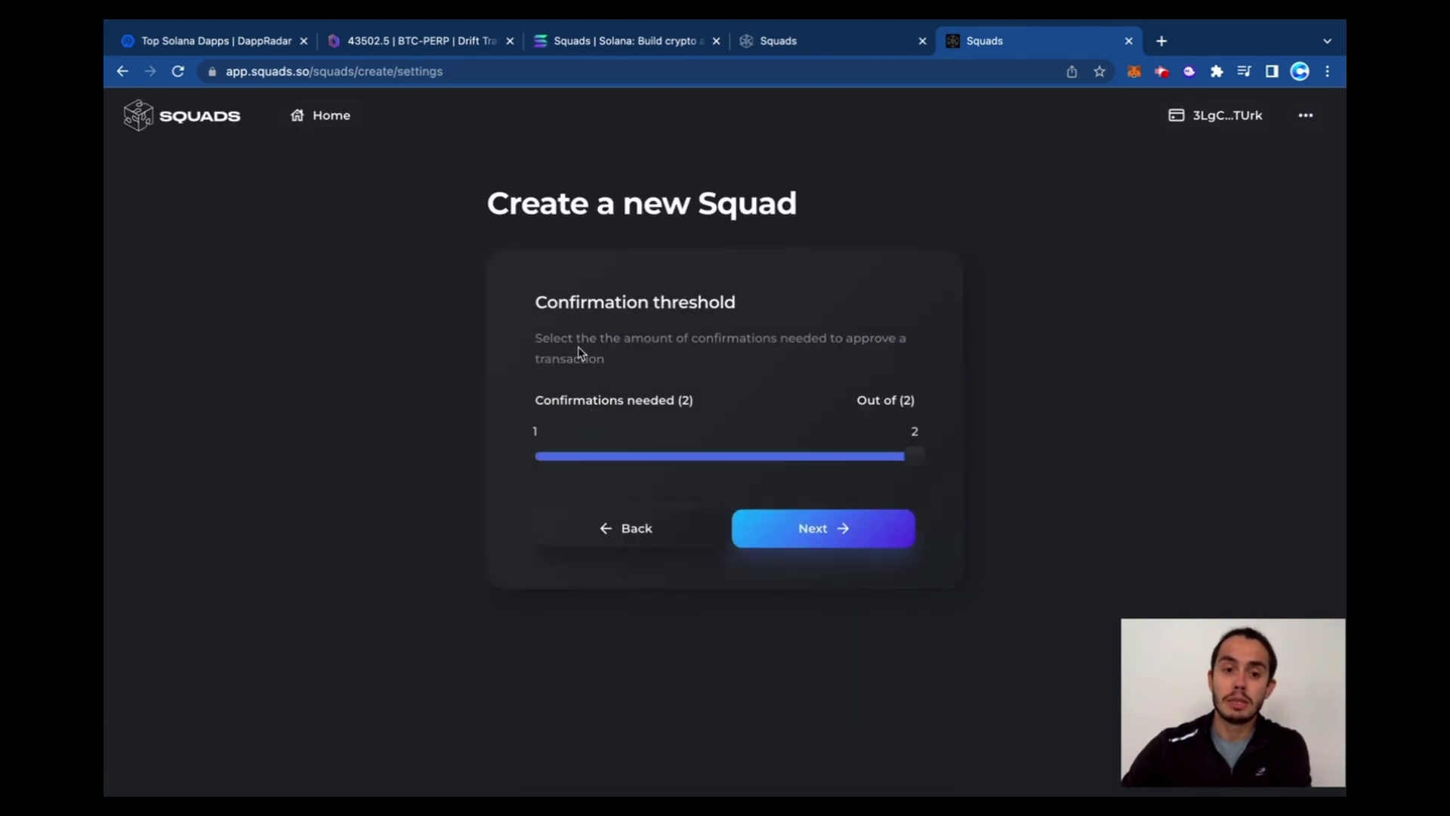
left_click_drag(539, 341, 862, 340)
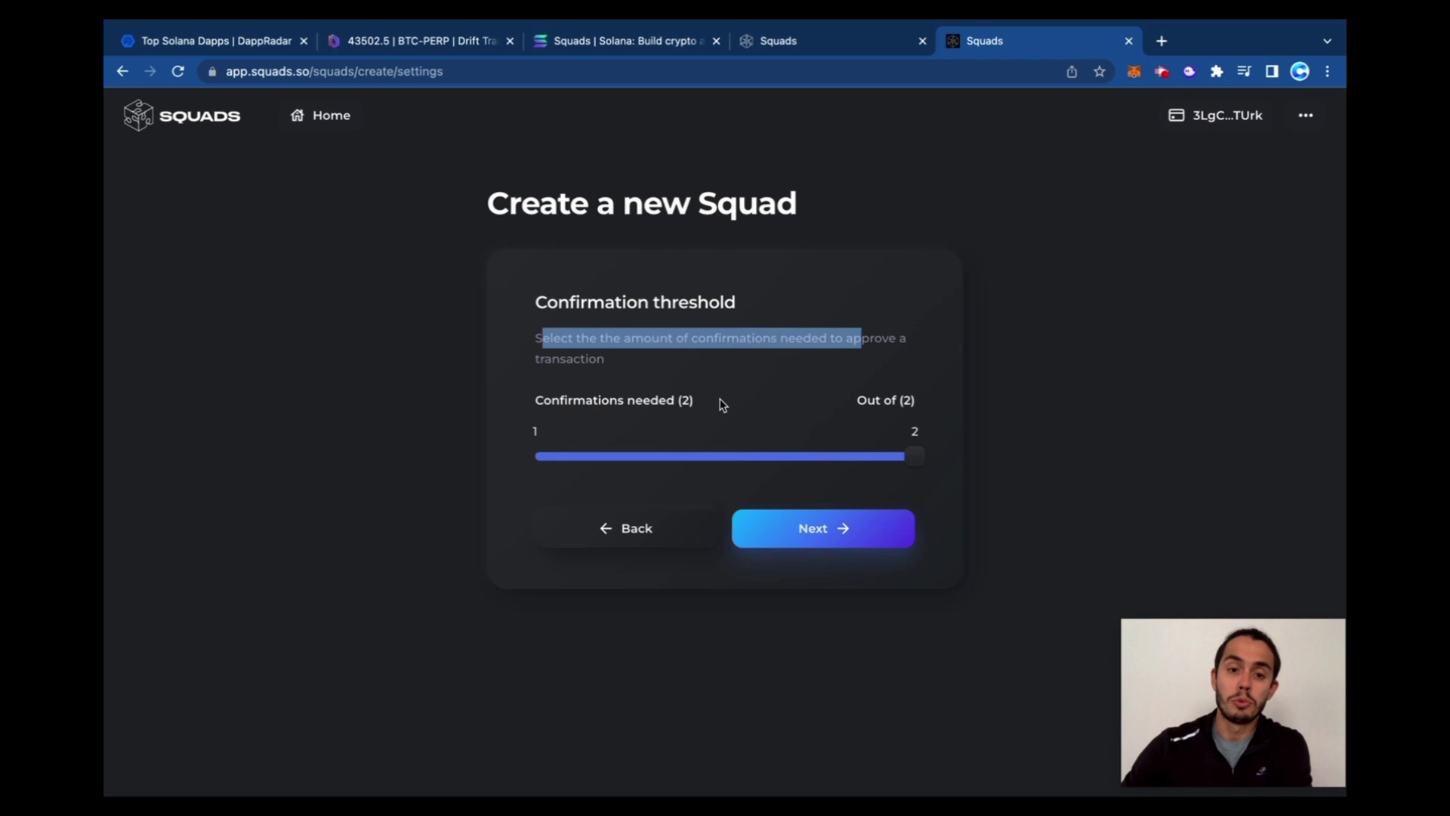
left_click_drag(915, 461, 544, 458)
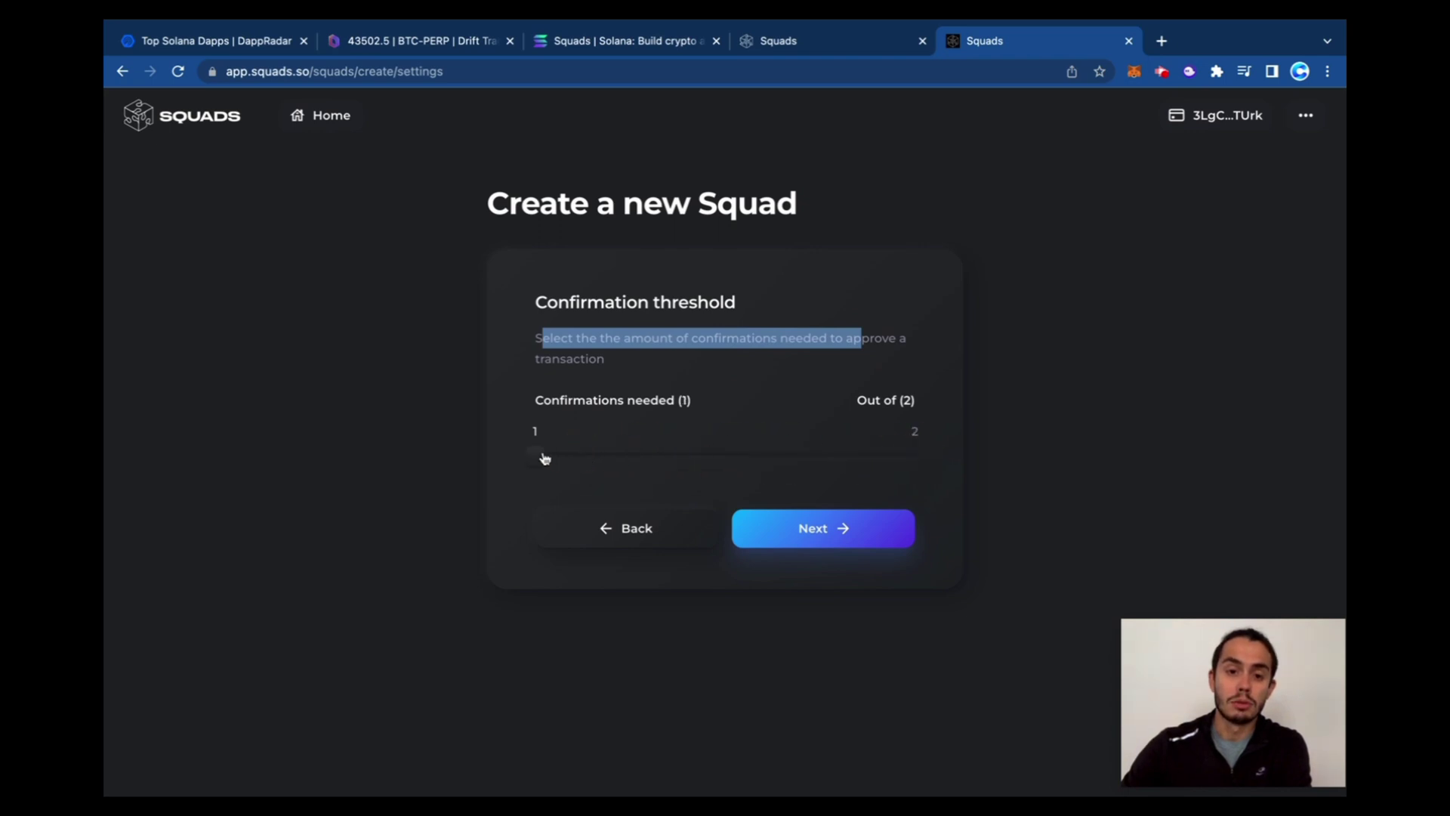
left_click(609, 423)
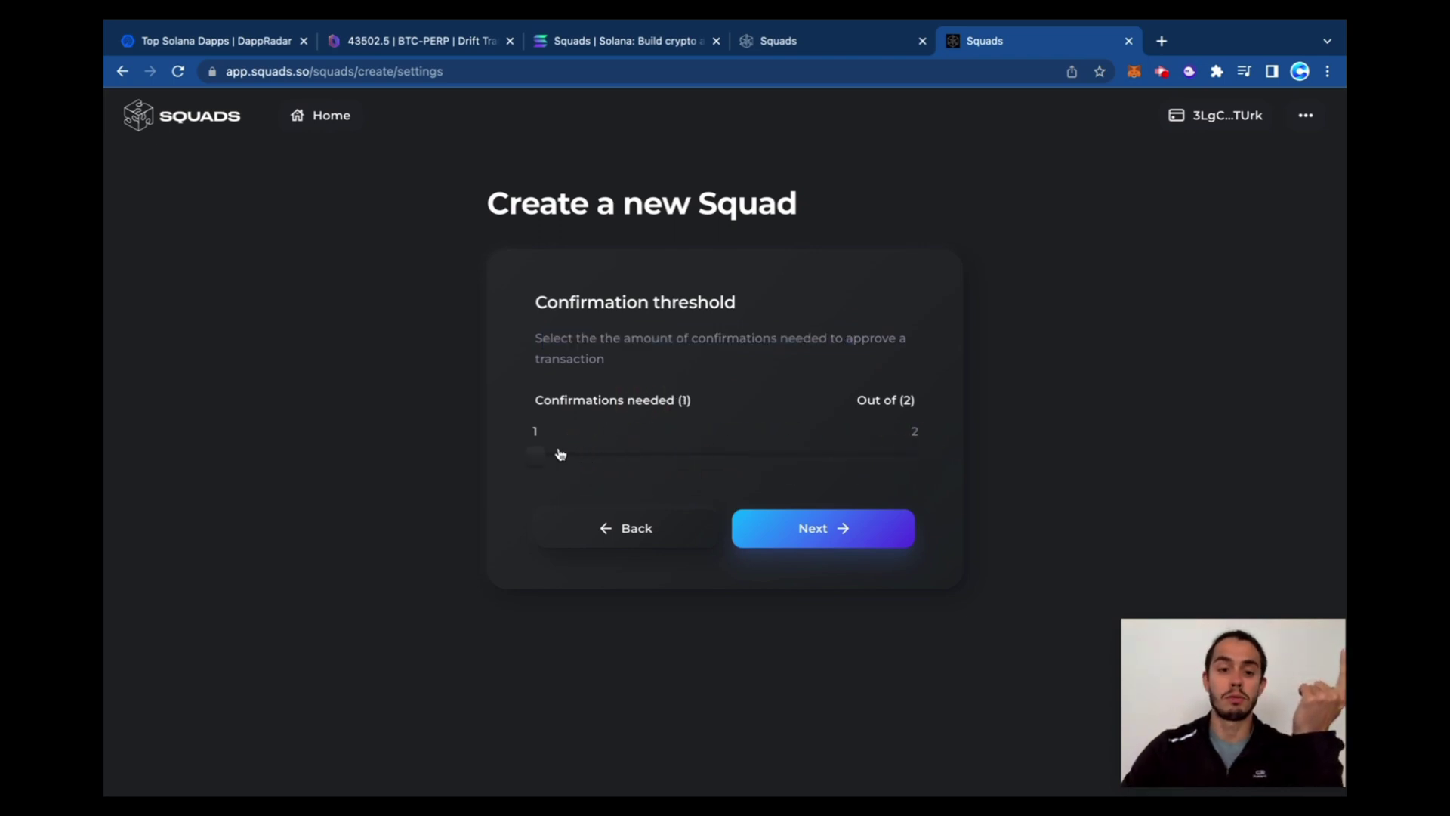
left_click_drag(641, 460, 930, 461)
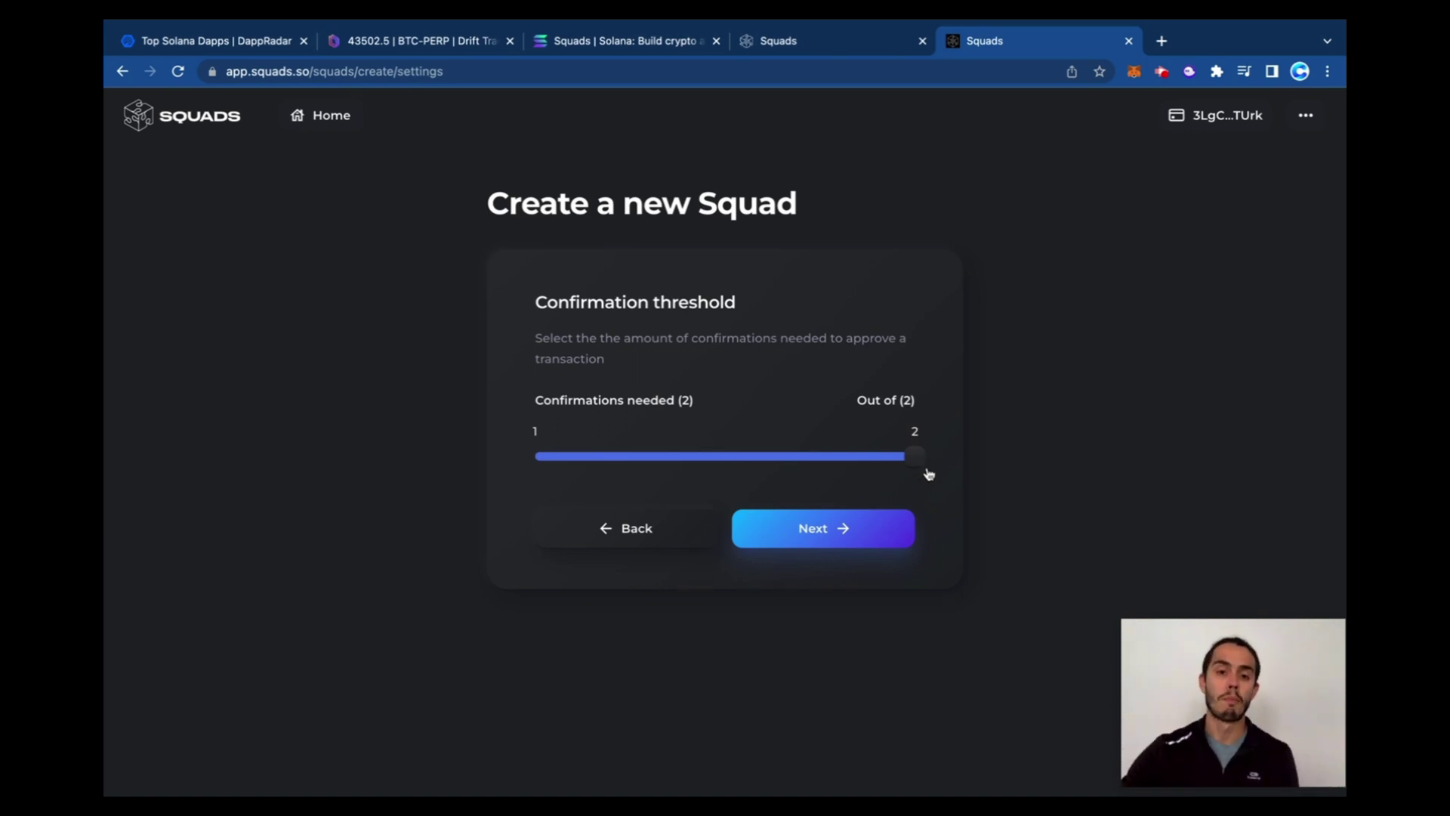
Proceed to the final review and approve the Squad deployment transaction in the wallet
left_click(833, 529)
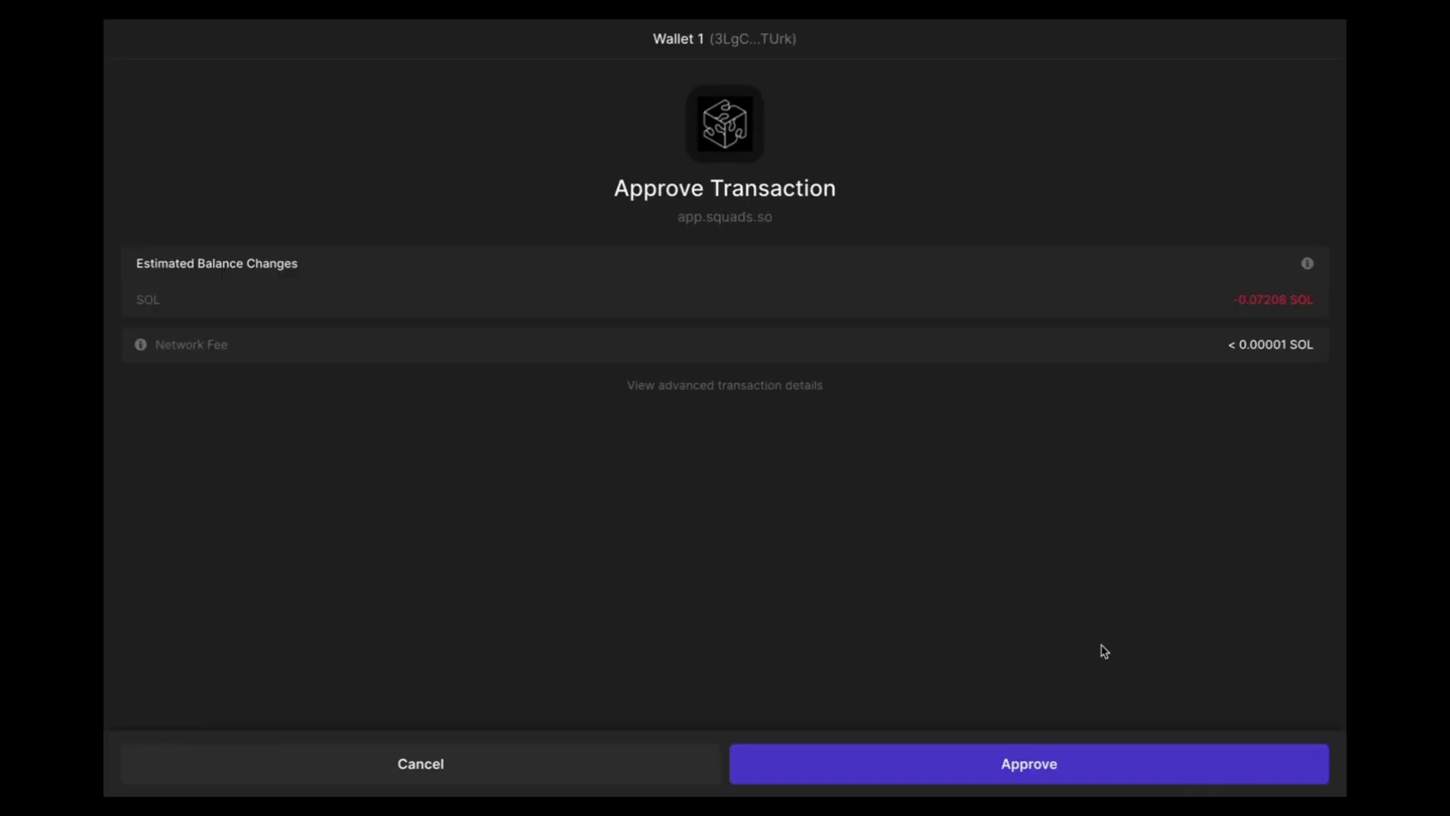
left_click(1039, 766)
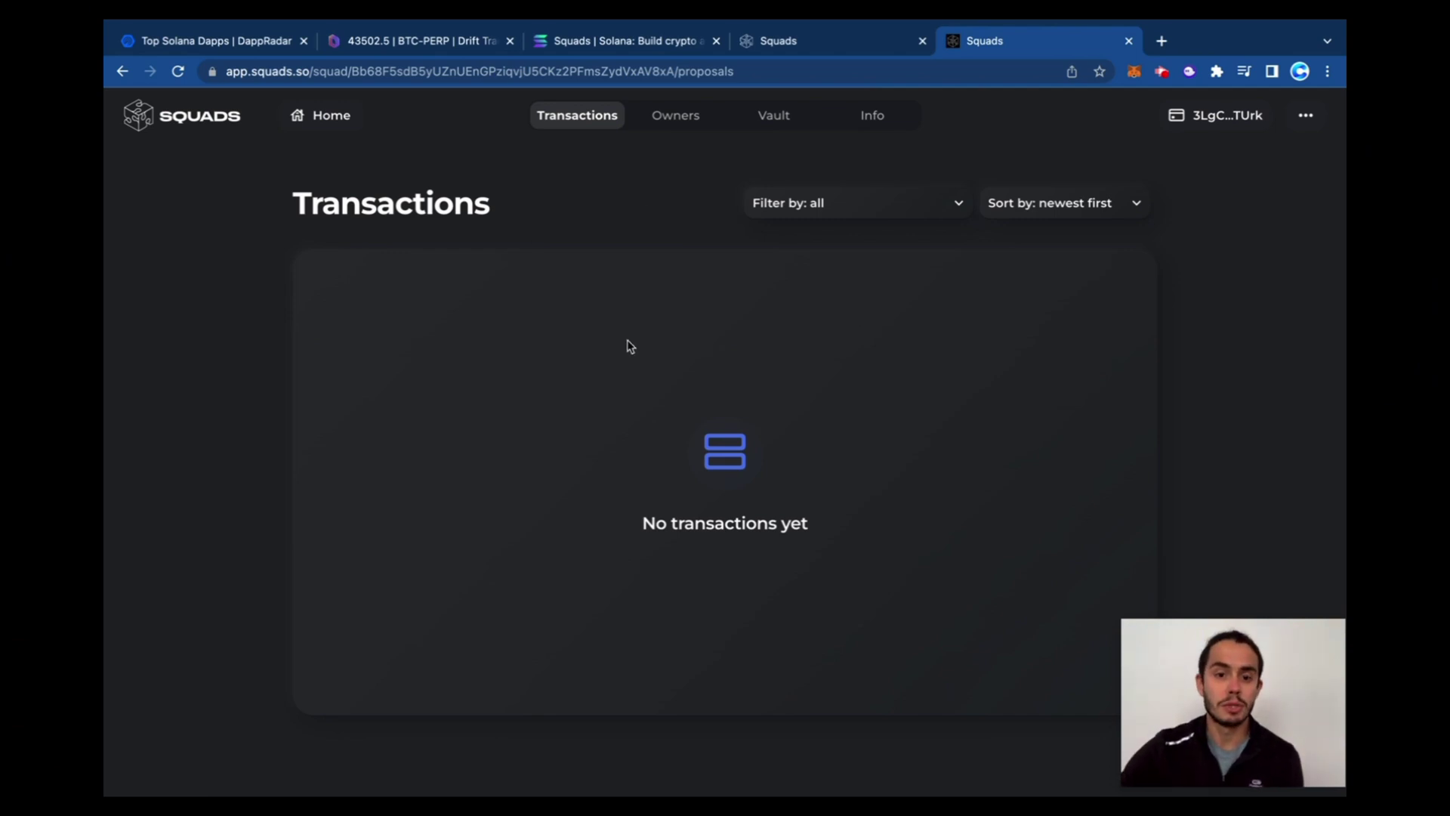
Review the Squad's owners, then open its Vault and toggle between NFTs and Assets
left_click(671, 121)
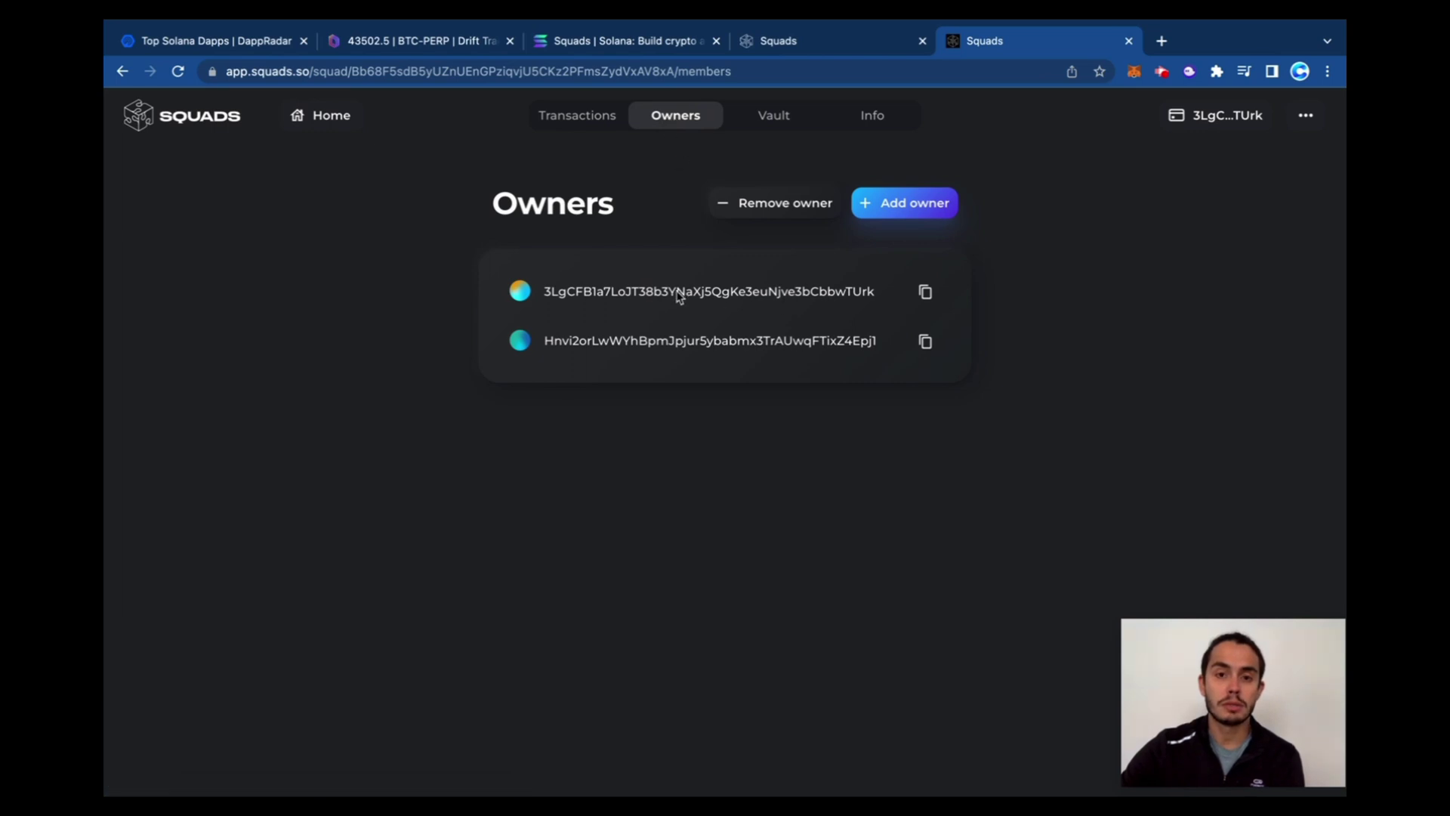
left_click(775, 121)
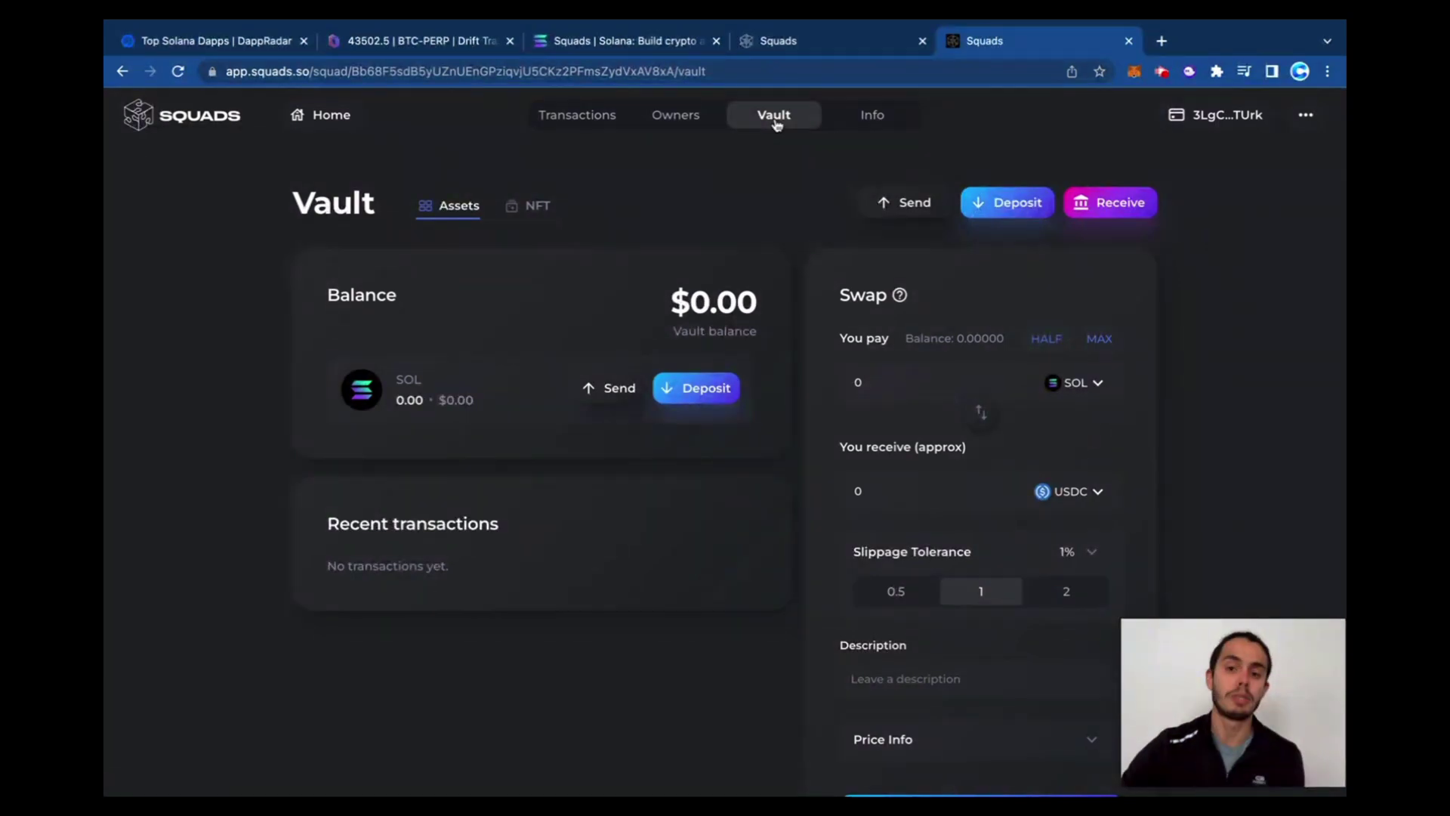
left_click_drag(1247, 677, 1214, 678)
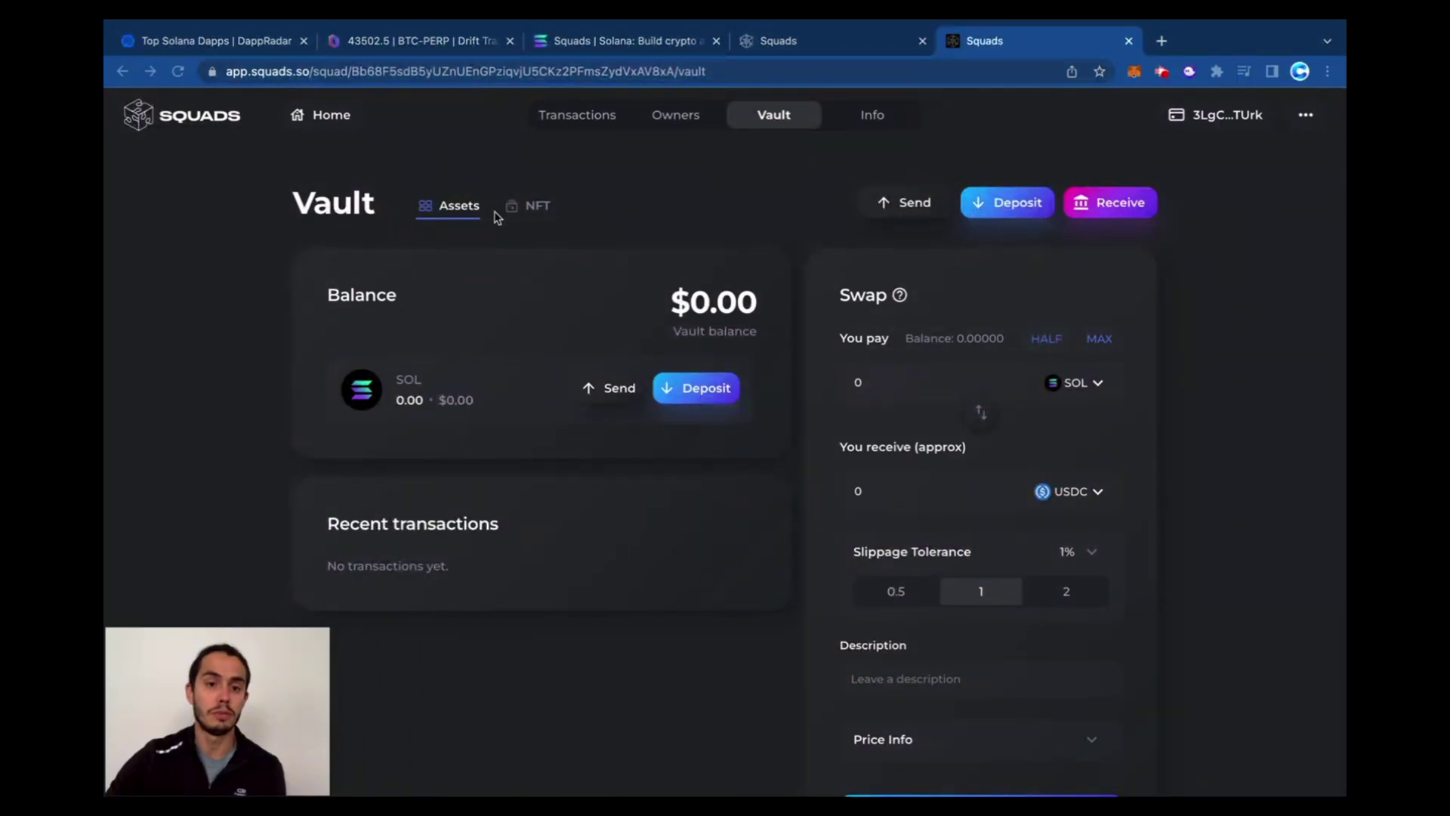
left_click(533, 213)
left_click(425, 213)
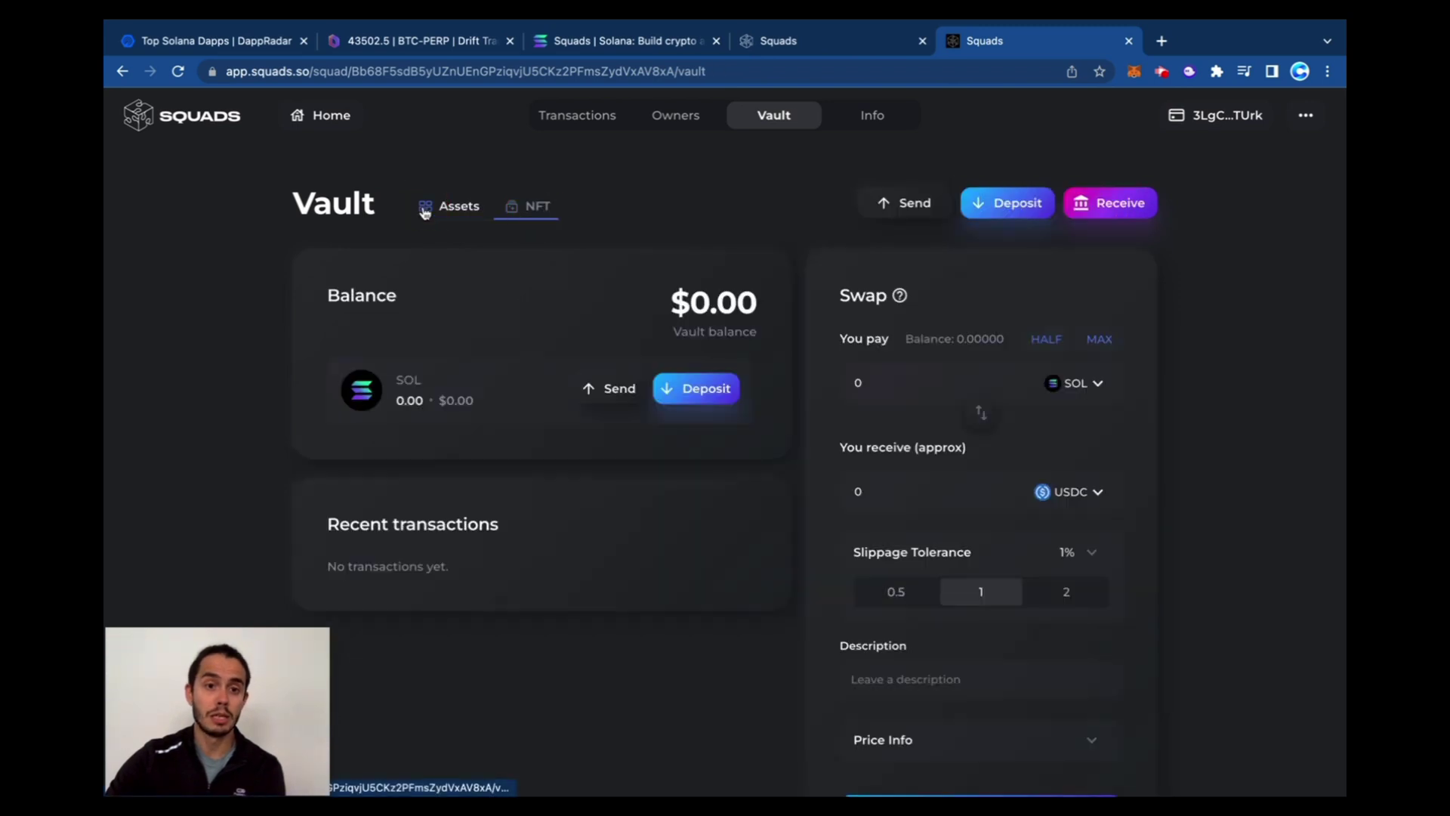
scroll(661, 242, "down", 1)
left_click_drag(670, 256, 733, 257)
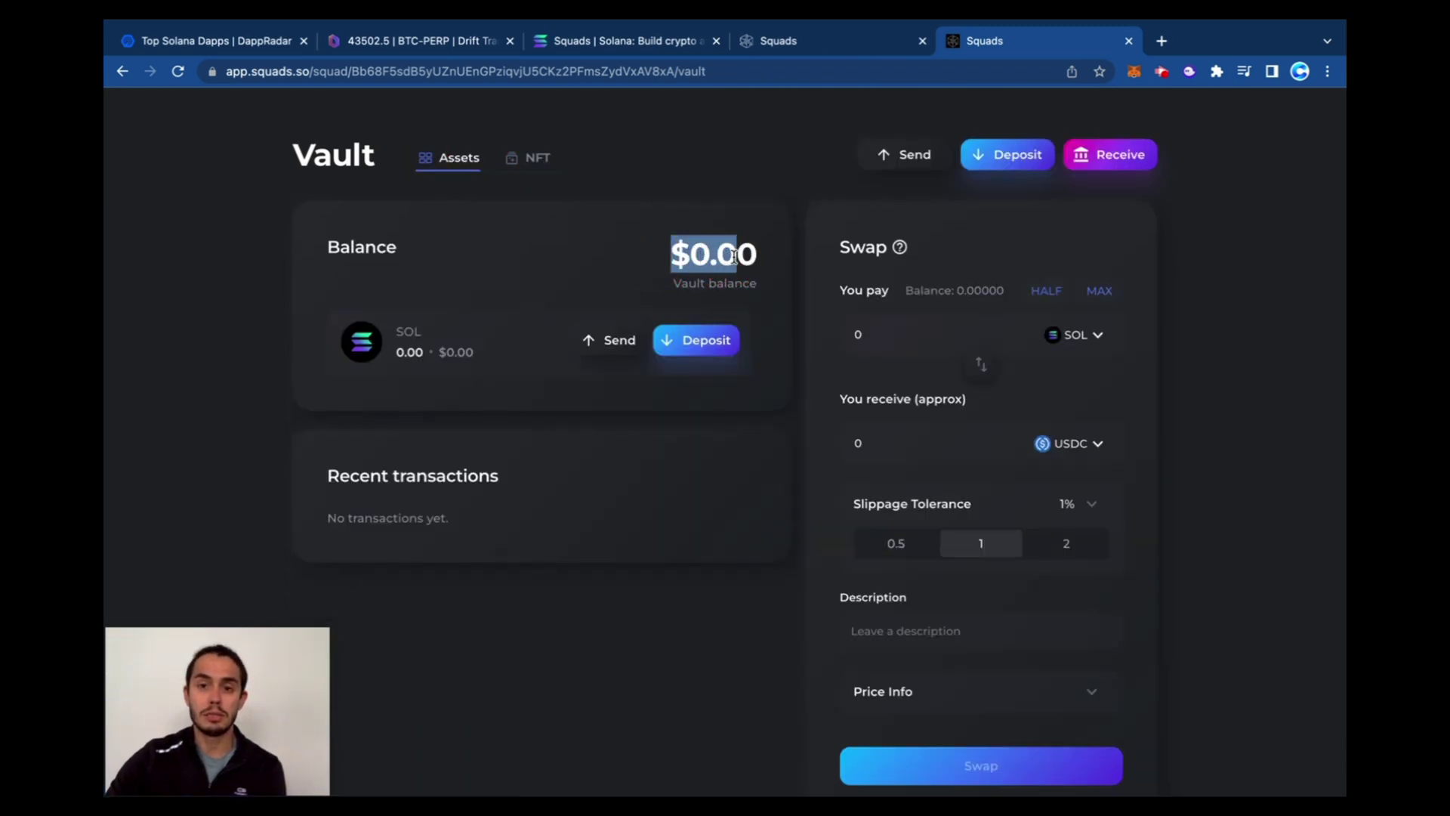
scroll(733, 257, "up", 1)
Open the vault's Receive window to view its address, then close it
left_click(1116, 203)
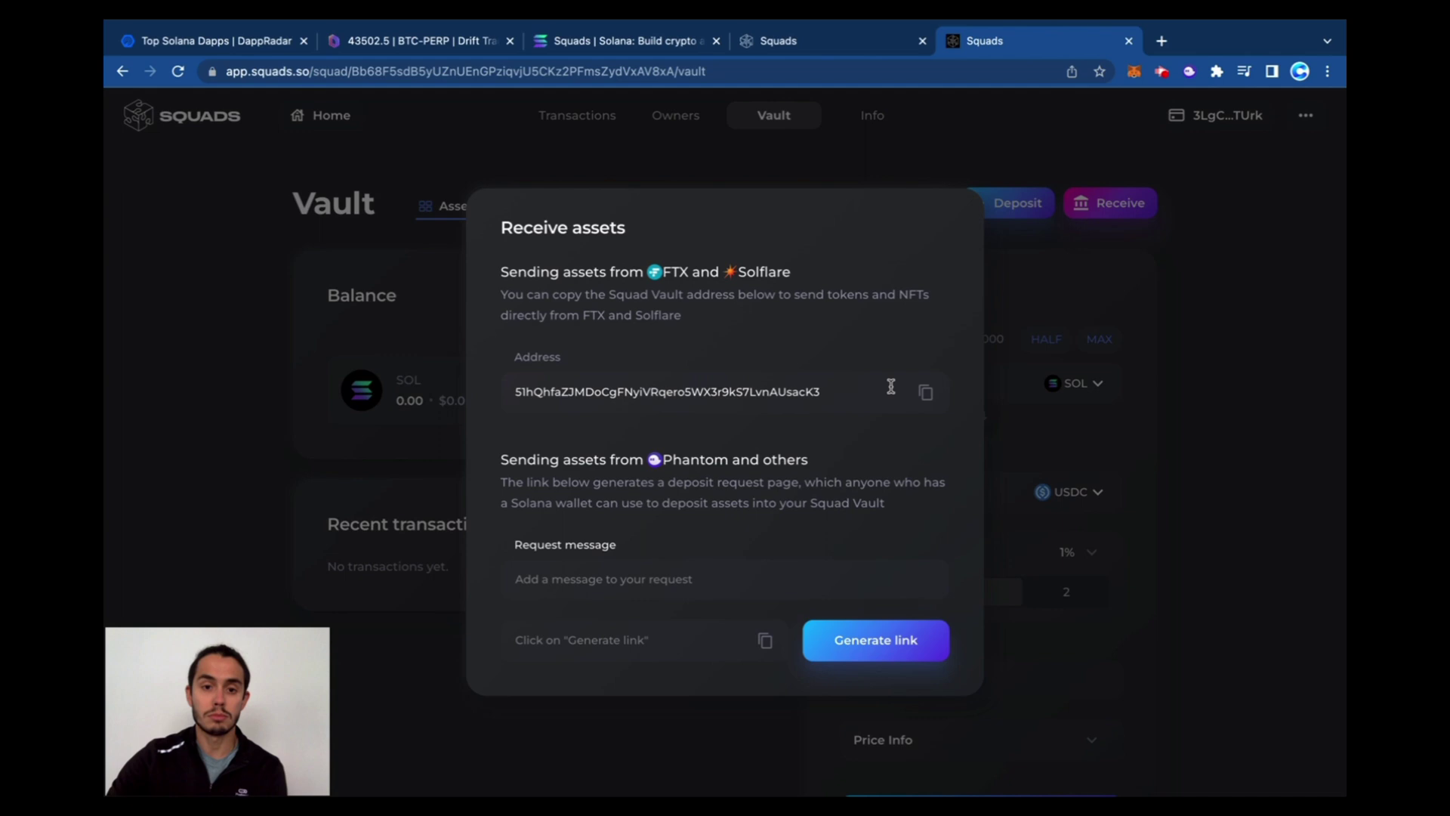
left_click_drag(827, 392, 491, 395)
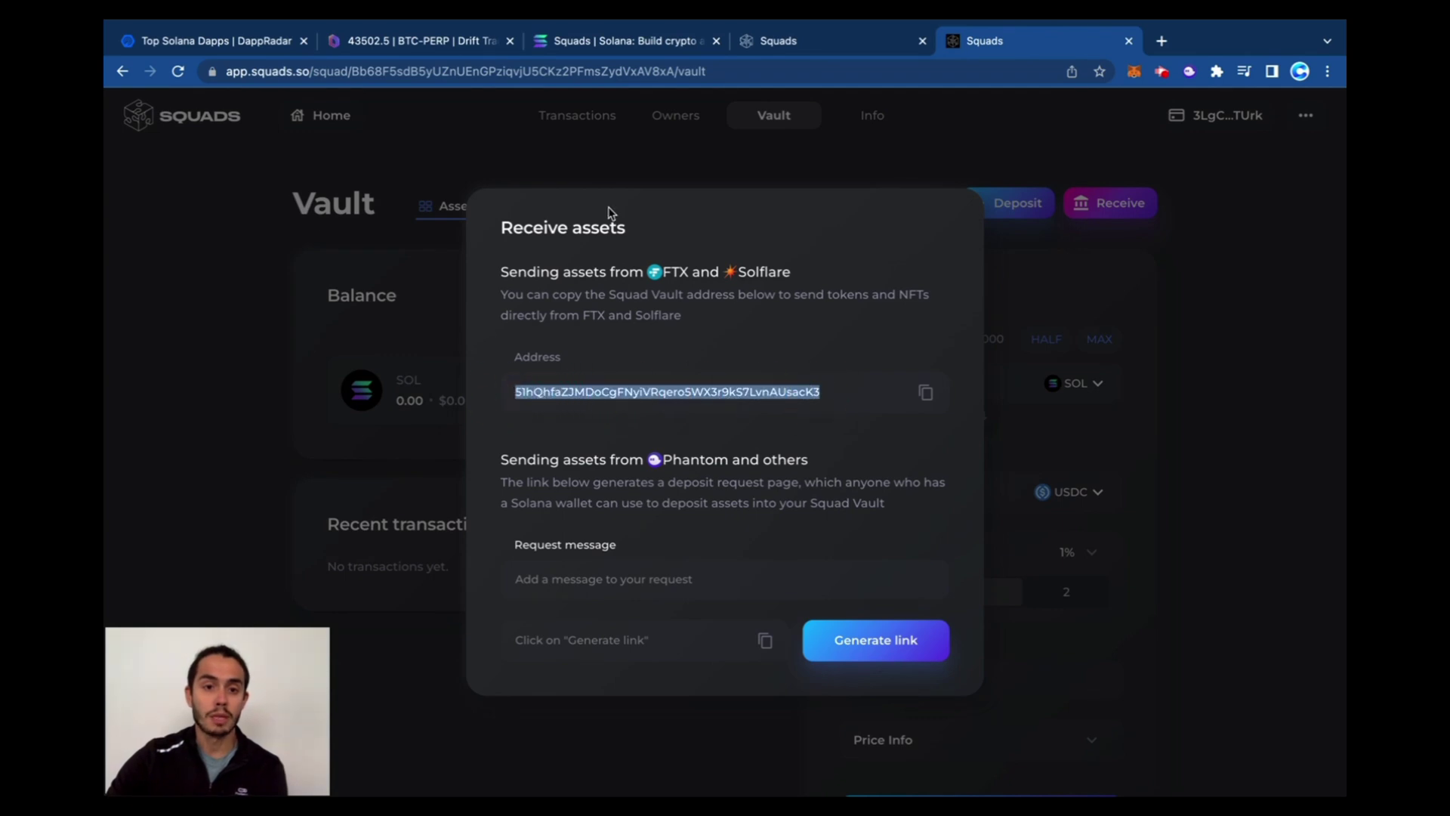
left_click(521, 392)
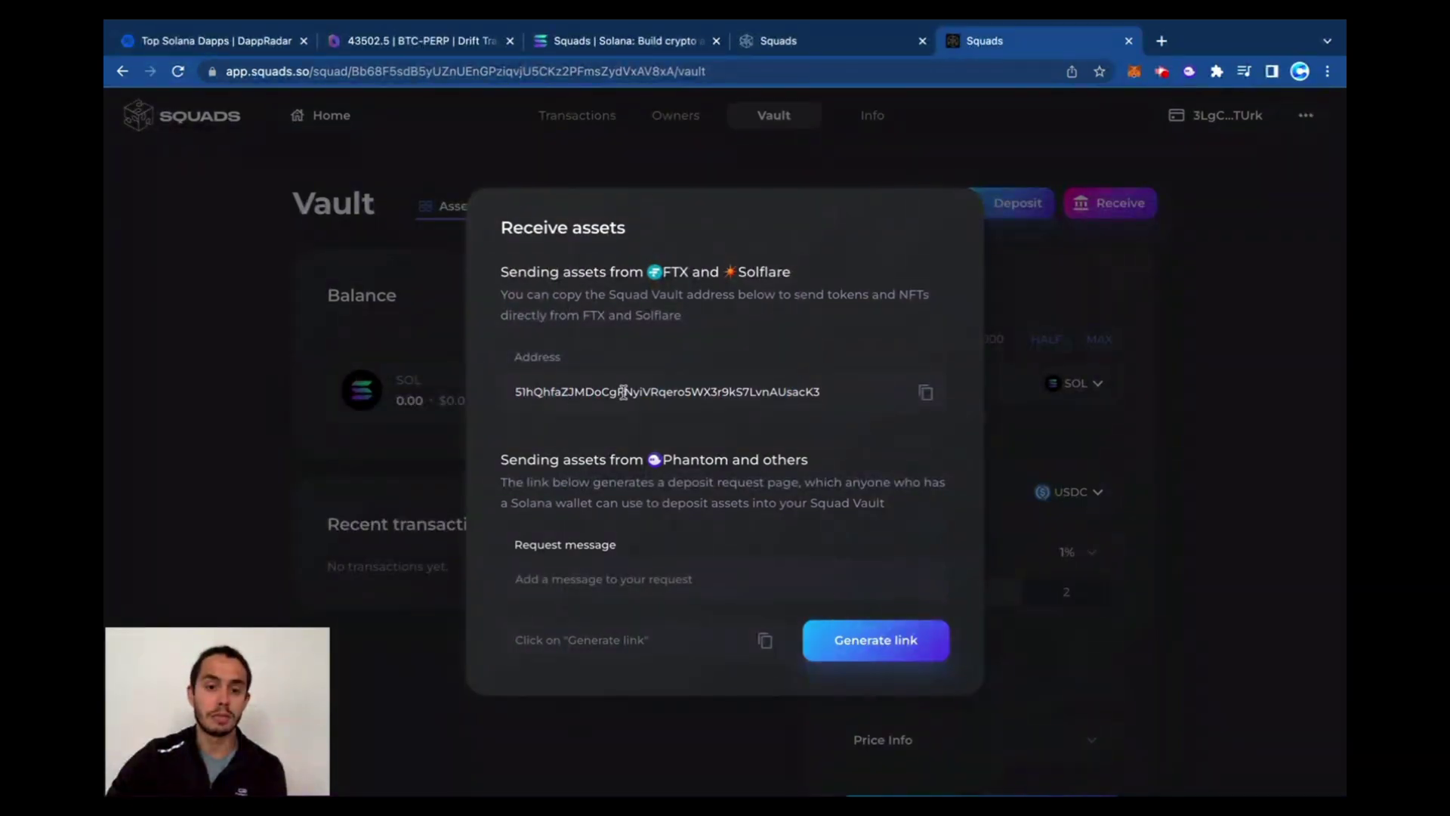
left_click(1174, 439)
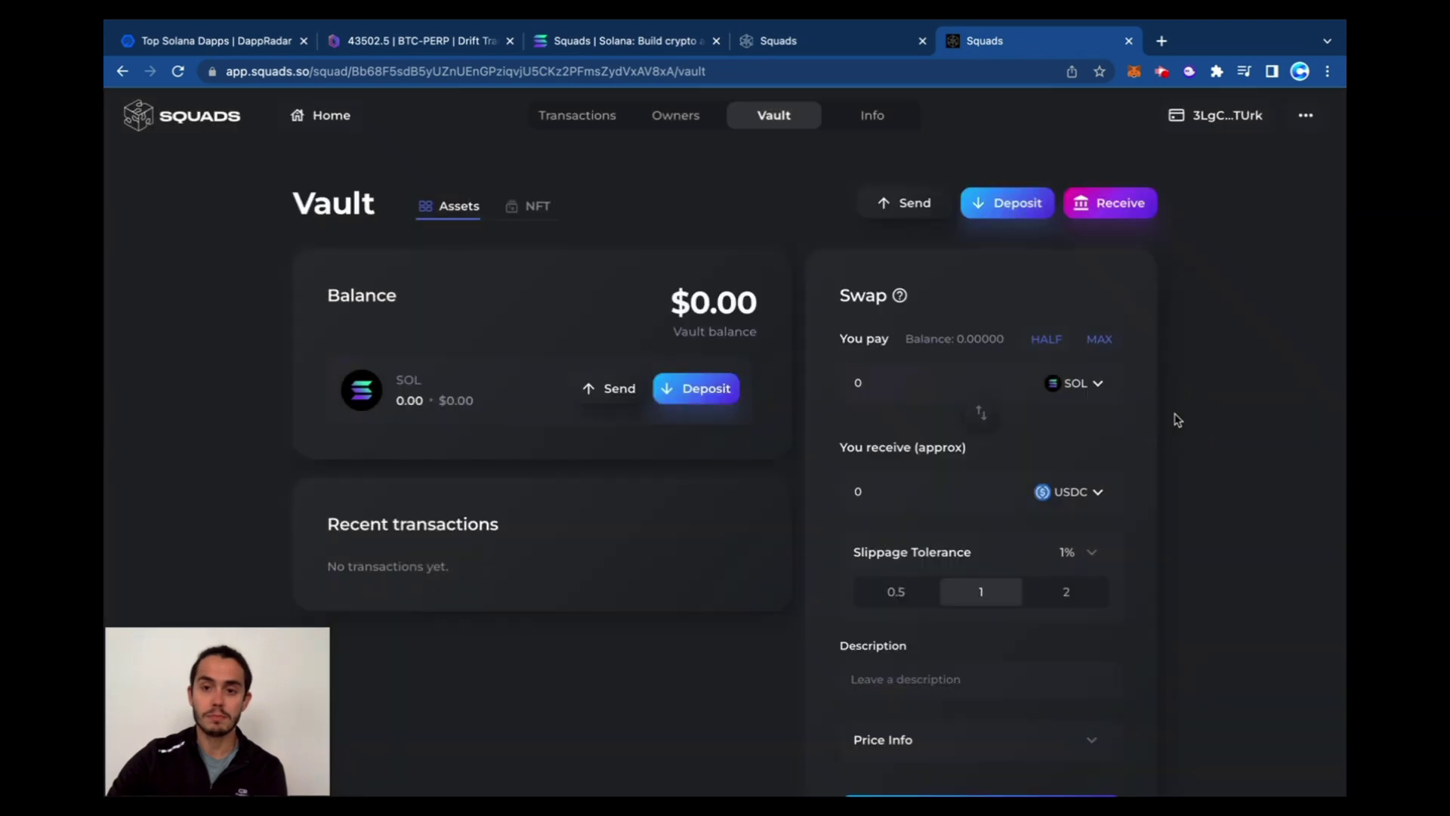
Open a vault deposit dialog and cancel it
left_click(703, 389)
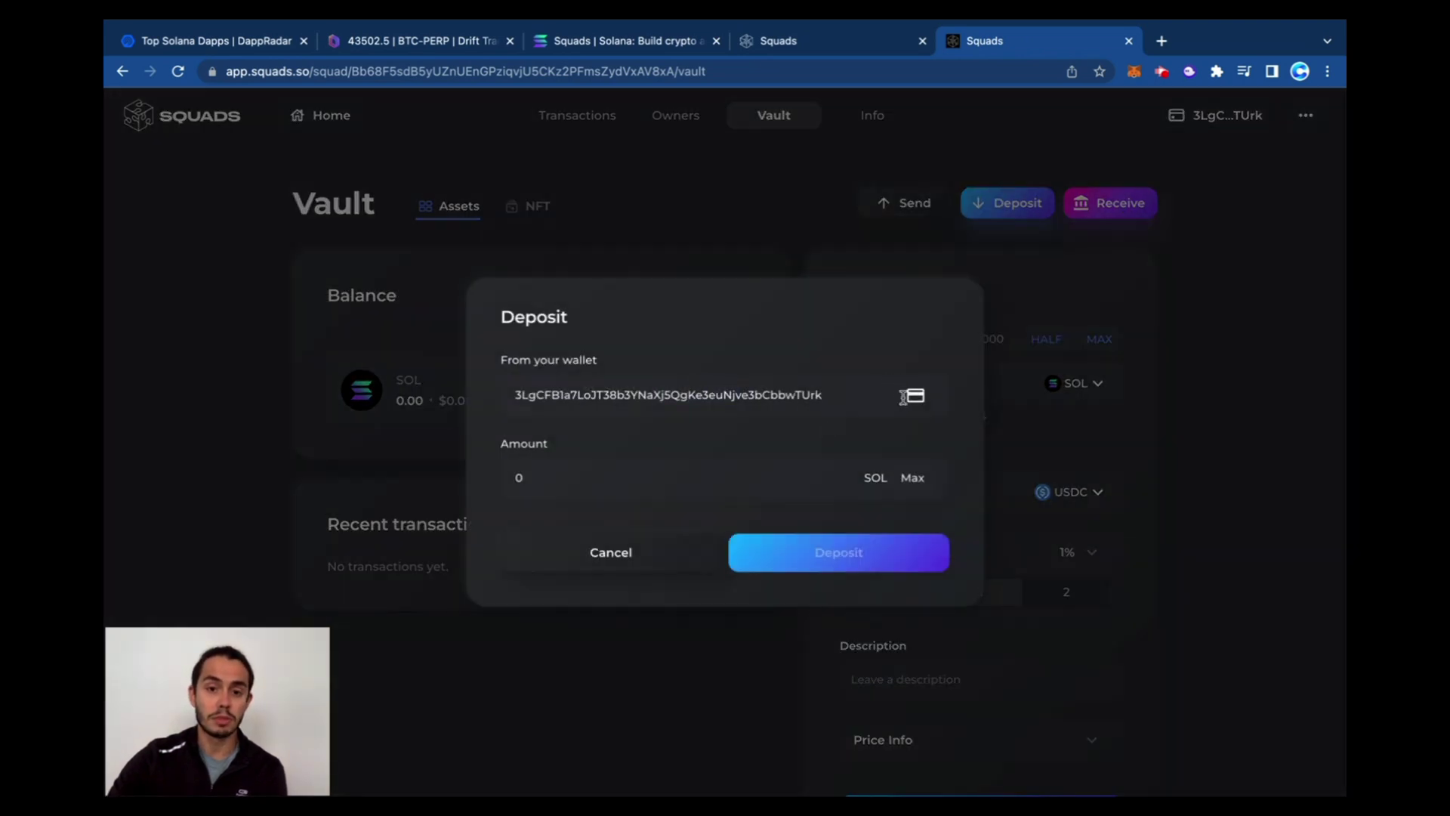
left_click(633, 566)
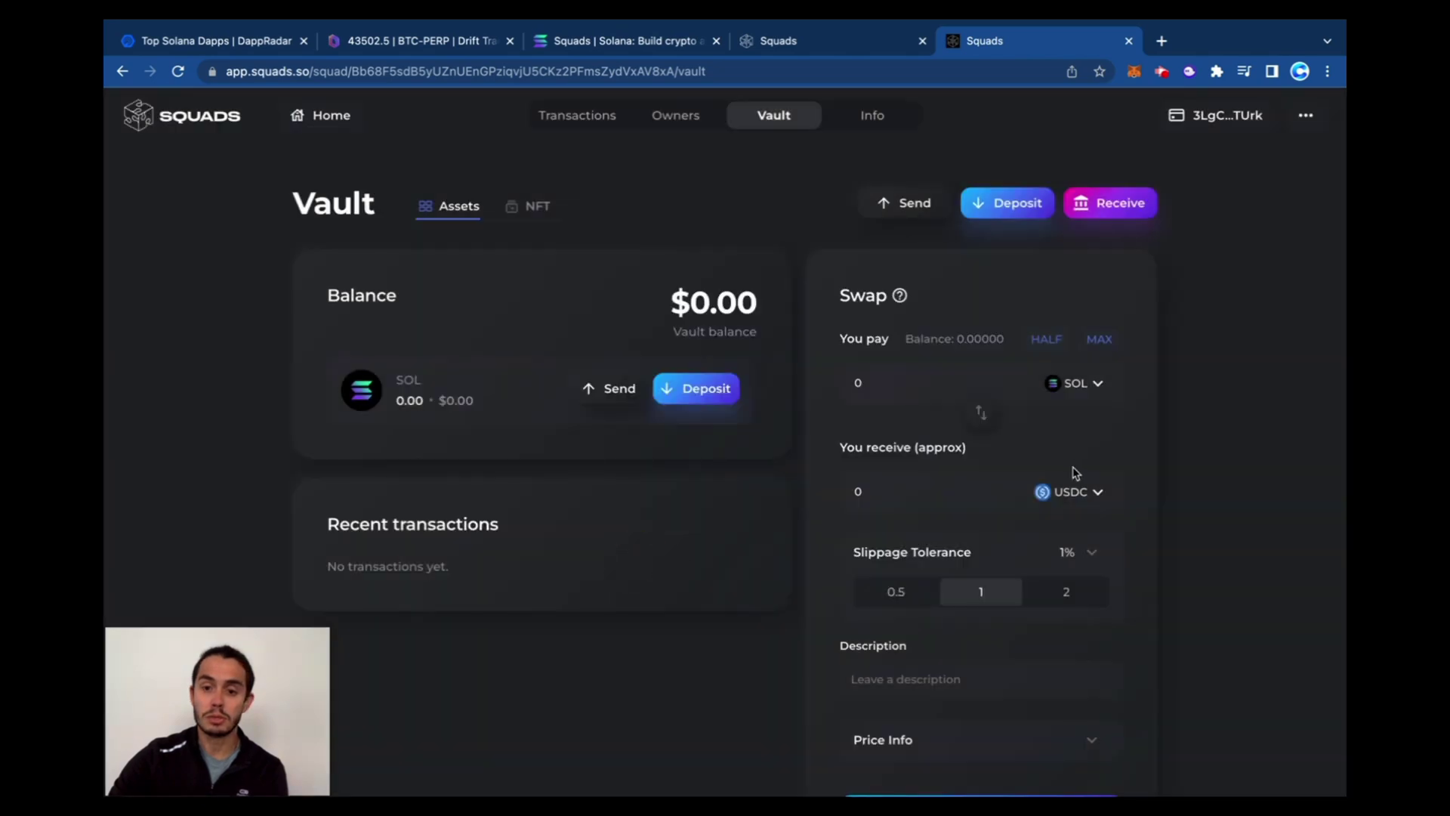
scroll(1075, 474, "down", 2)
scroll(1010, 248, "up", 2)
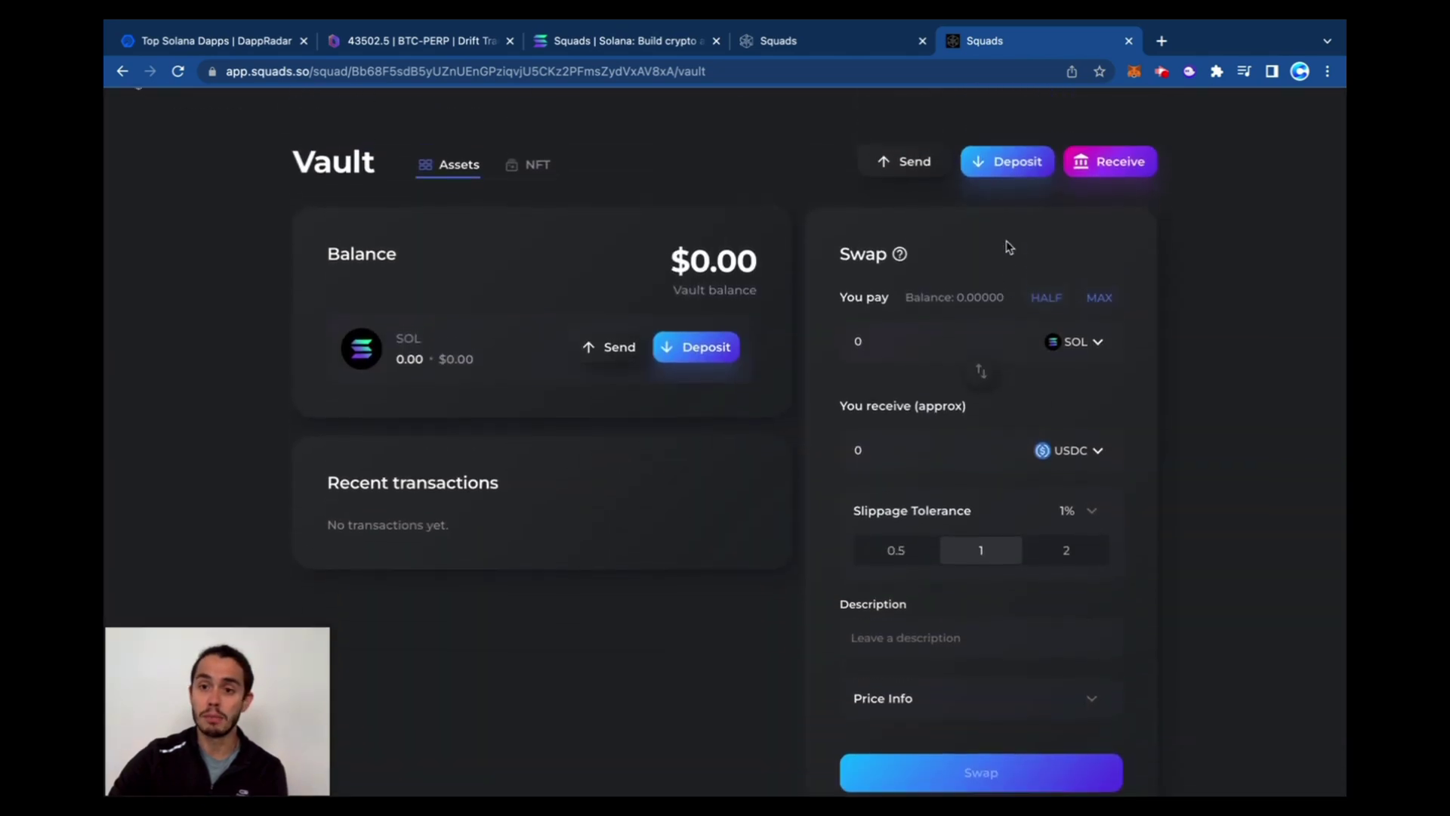
Start a SOL deposit at Max, then trim the amount down to 0.05 SOL
left_click(716, 361)
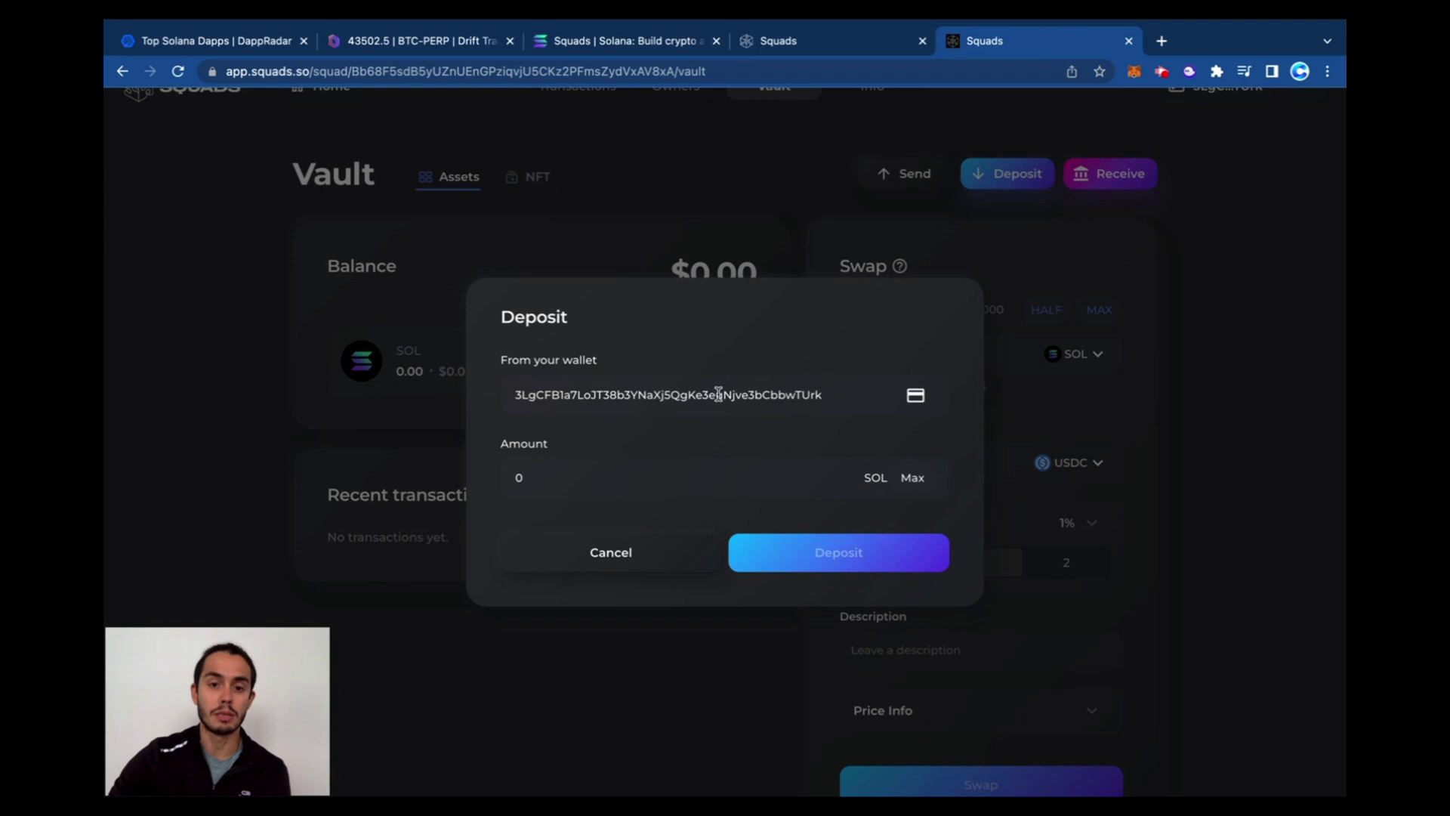
left_click(911, 481)
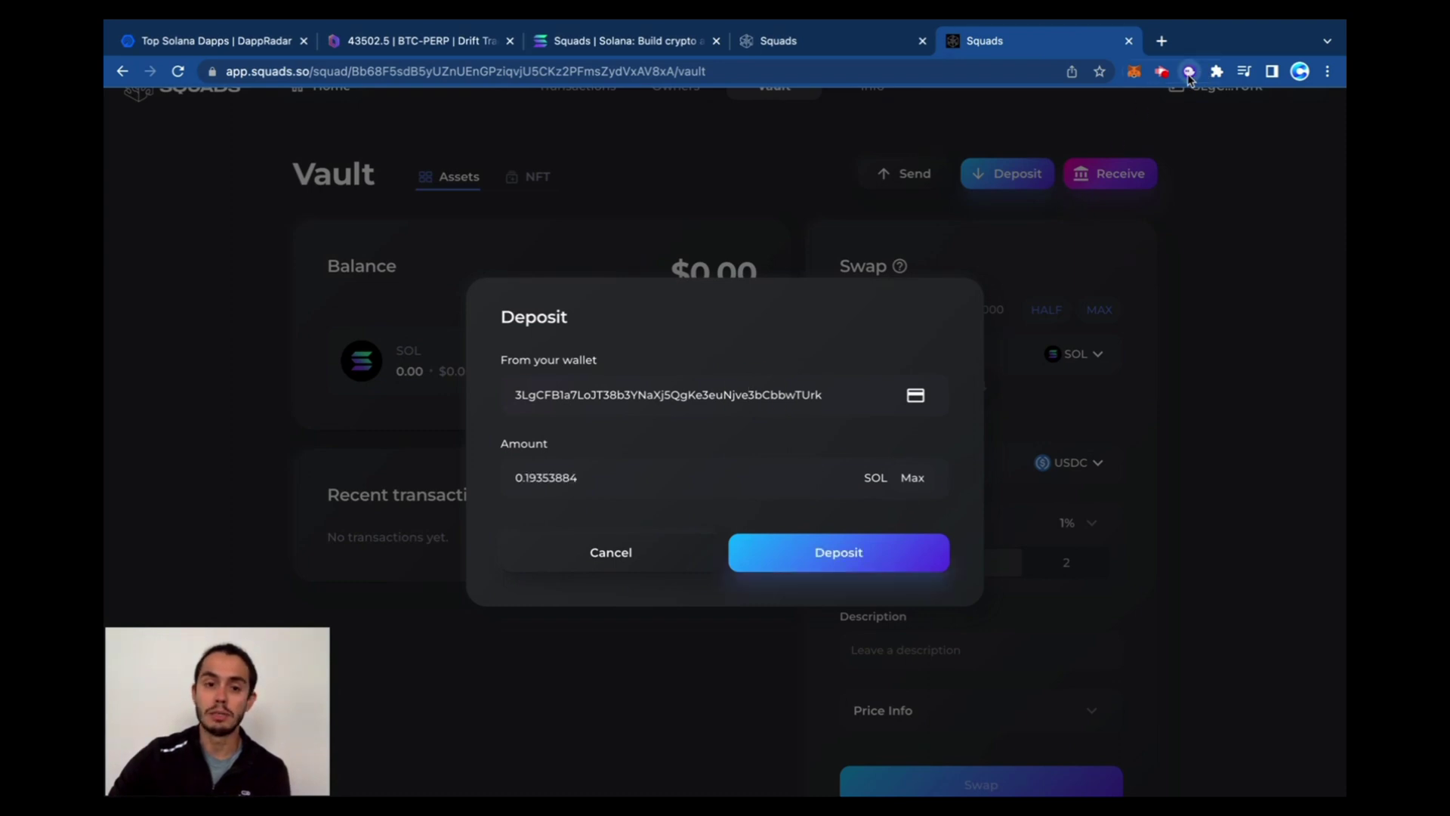
left_click(1189, 72)
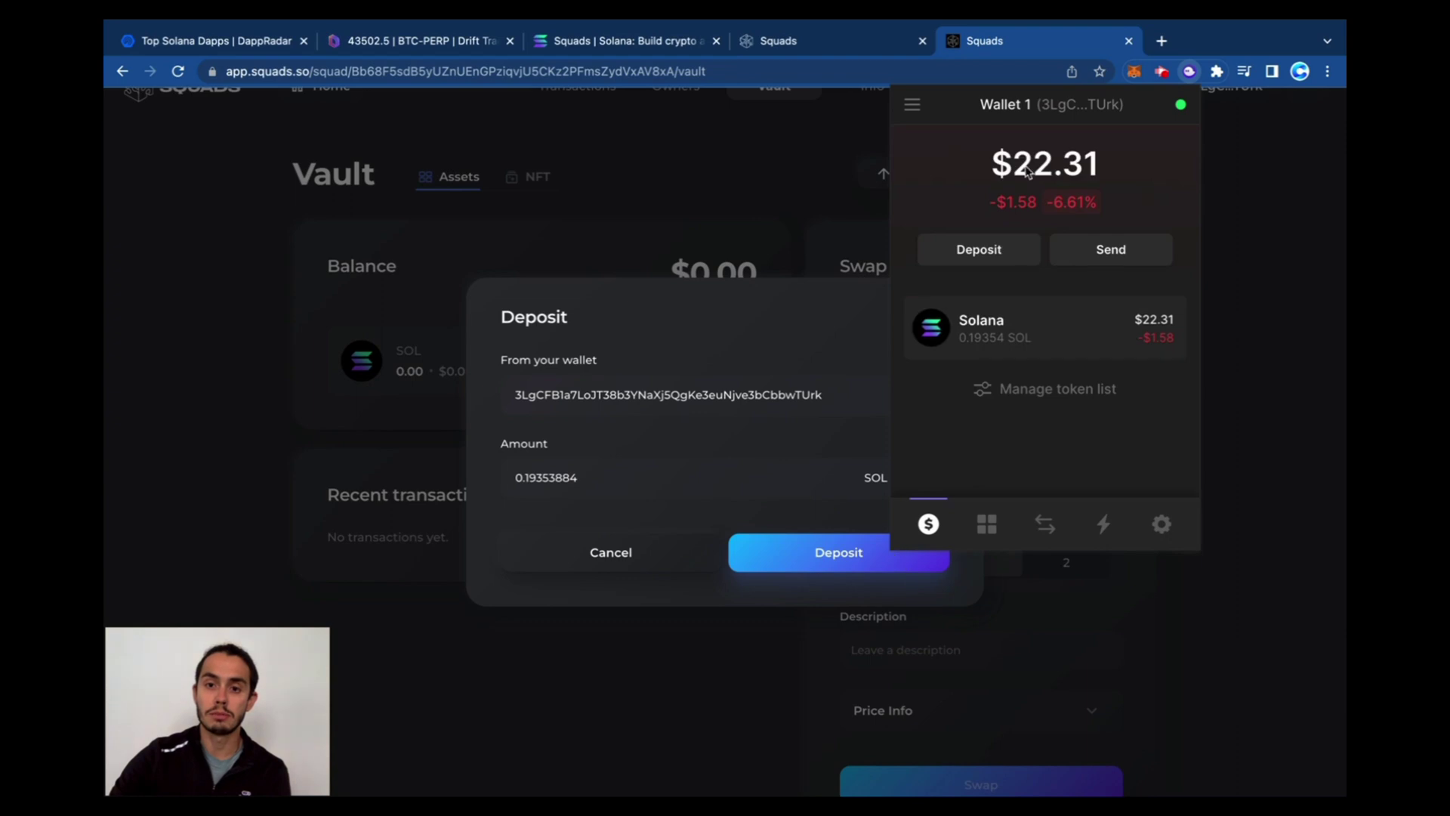
left_click(641, 497)
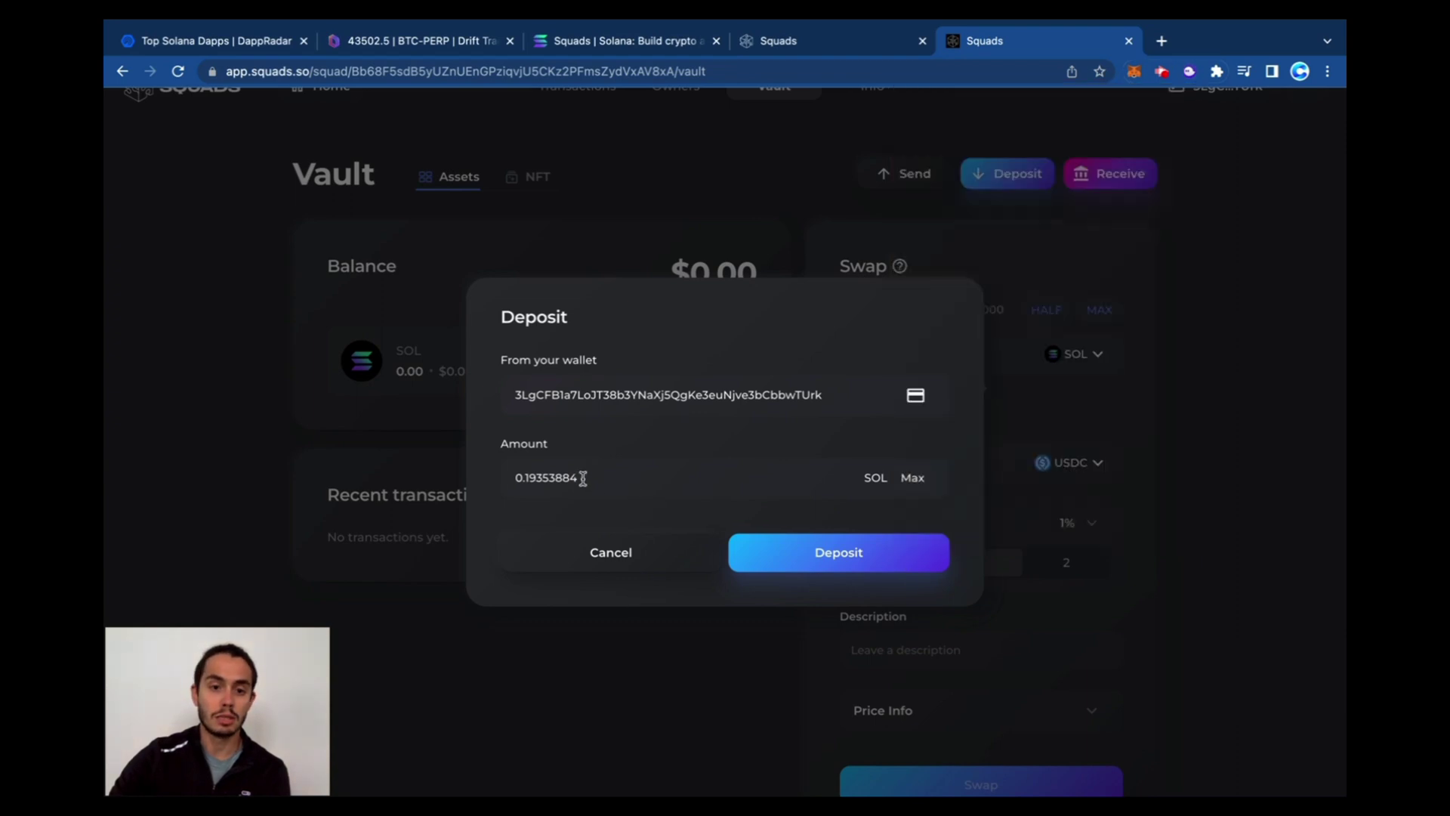
left_click_drag(579, 478, 529, 479)
key("BackSpace")
key("BackSpace")
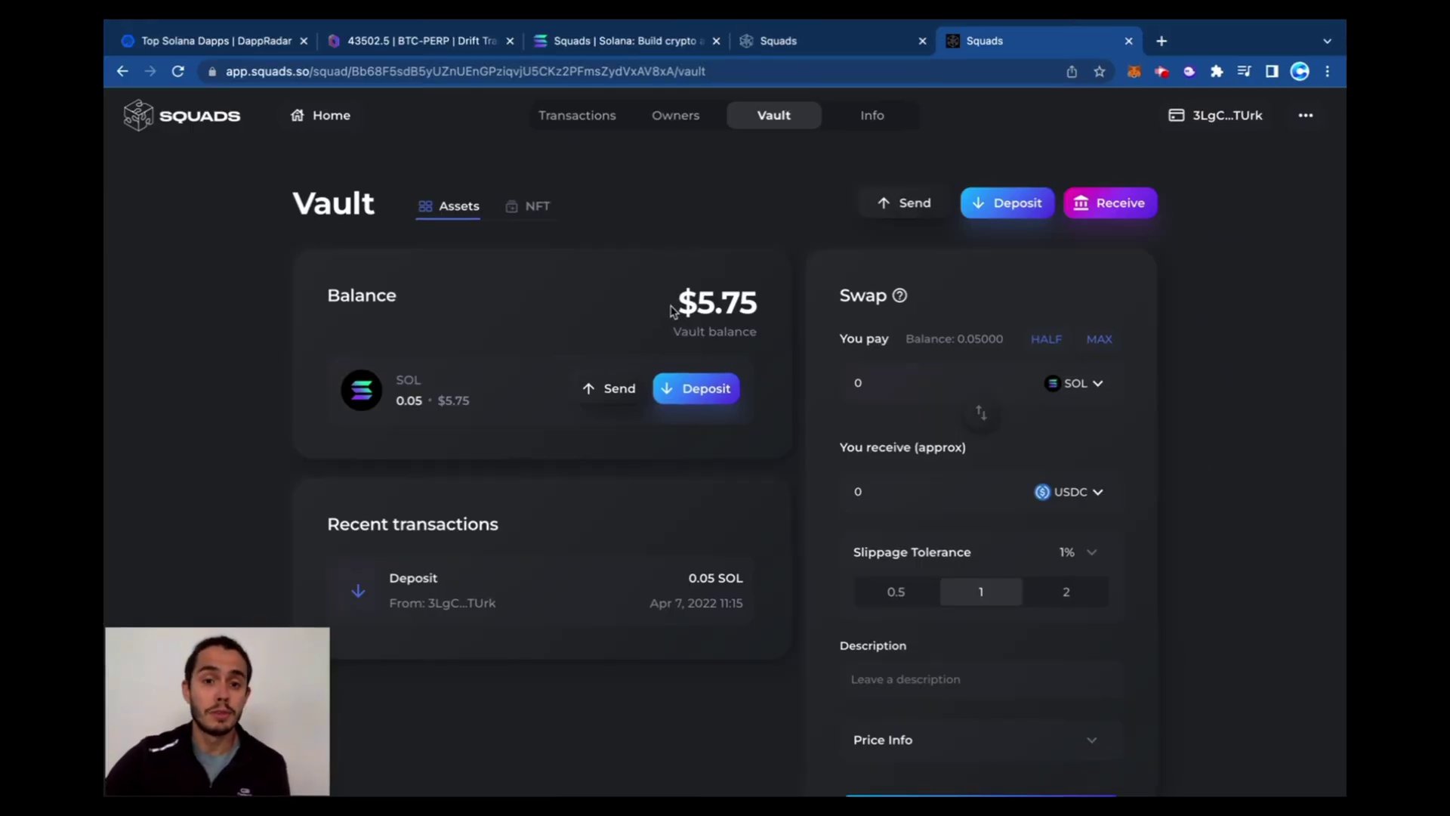
Propose swapping half the vault's SOL (0.025) to USDC, described 'Moving USDC', and approve it
left_click_drag(672, 311, 755, 317)
scroll(755, 321, "down", 2)
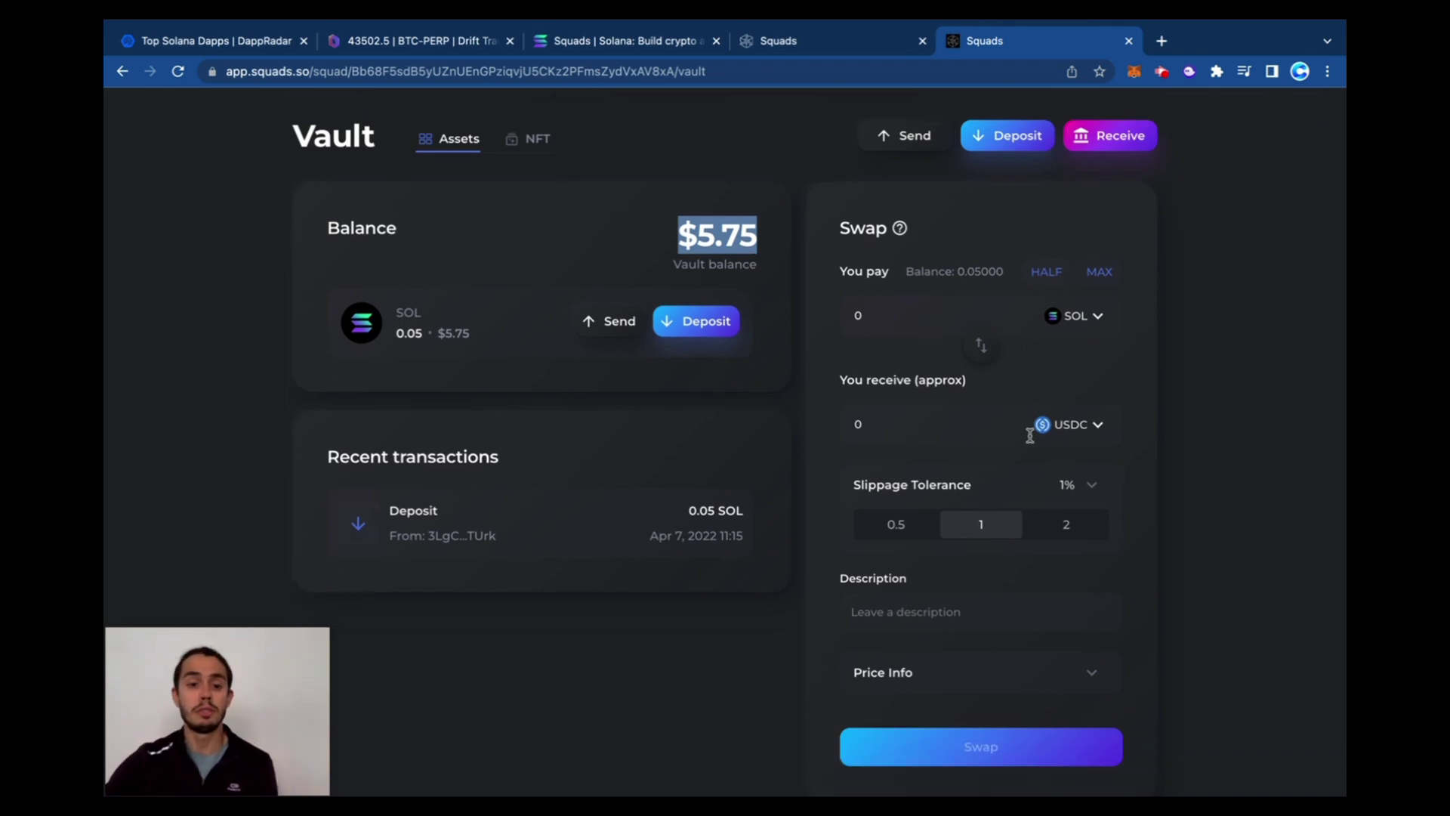
left_click(1051, 277)
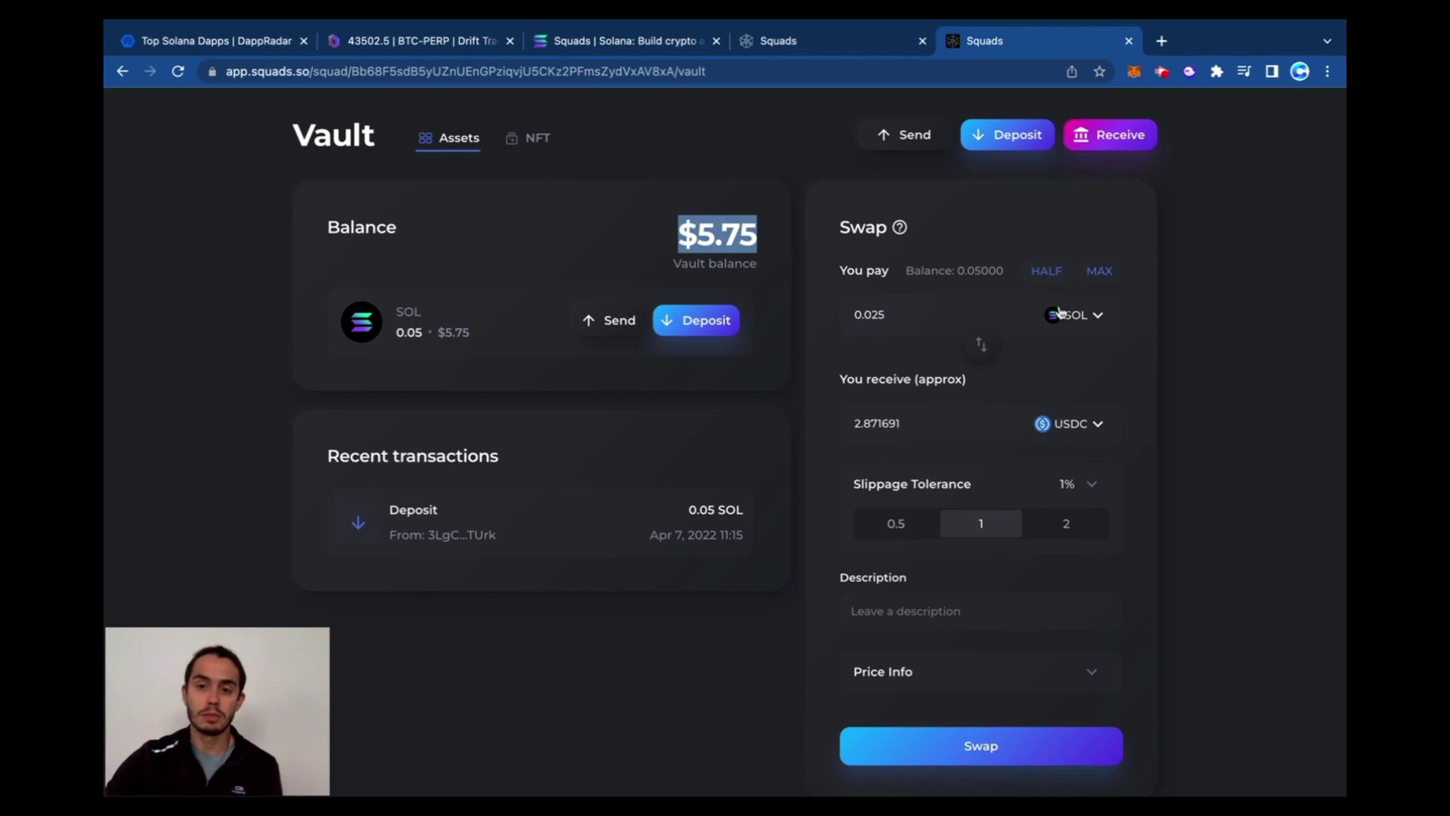
scroll(1080, 453, "down", 1)
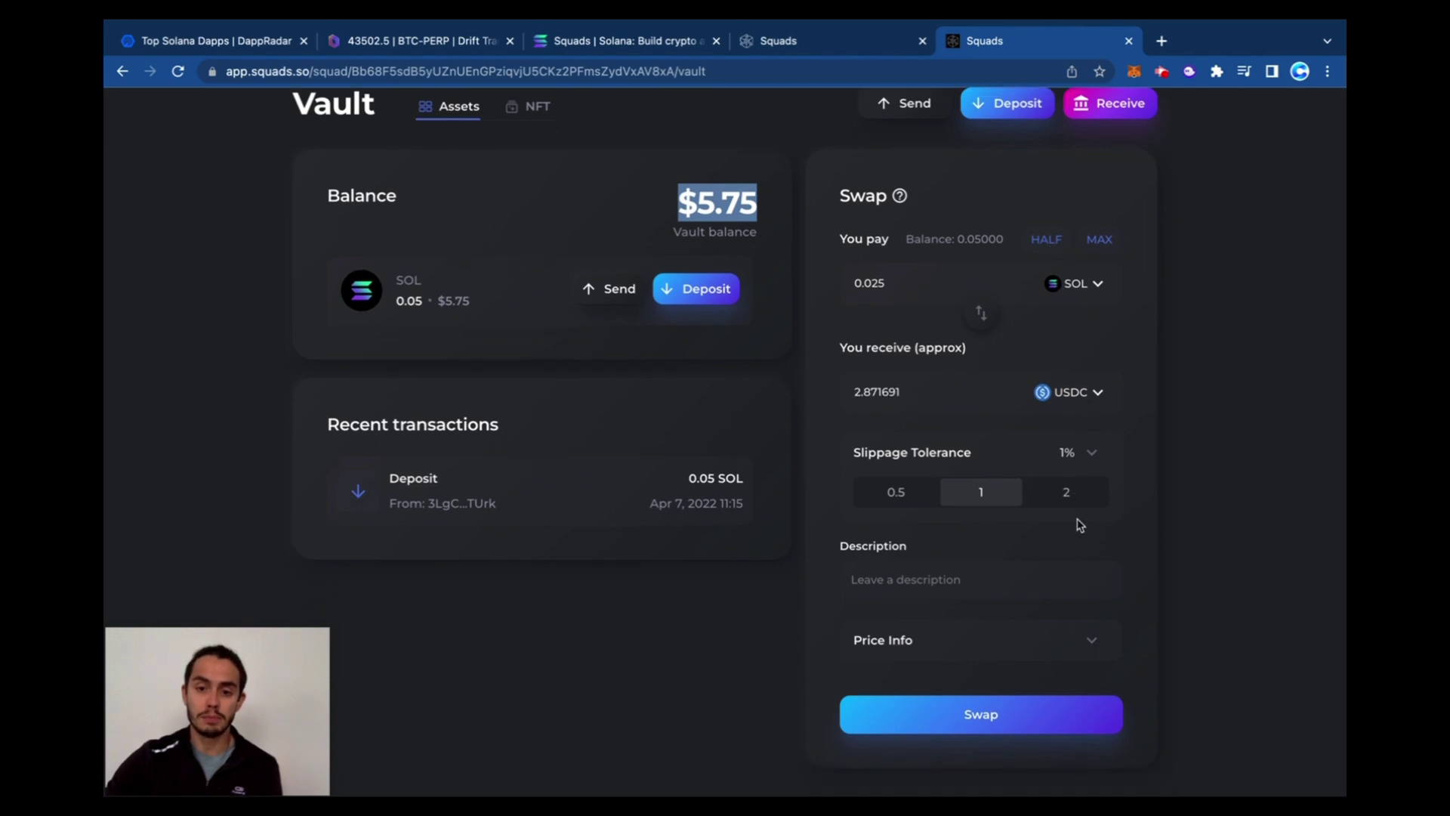
left_click(959, 579)
type("Mov")
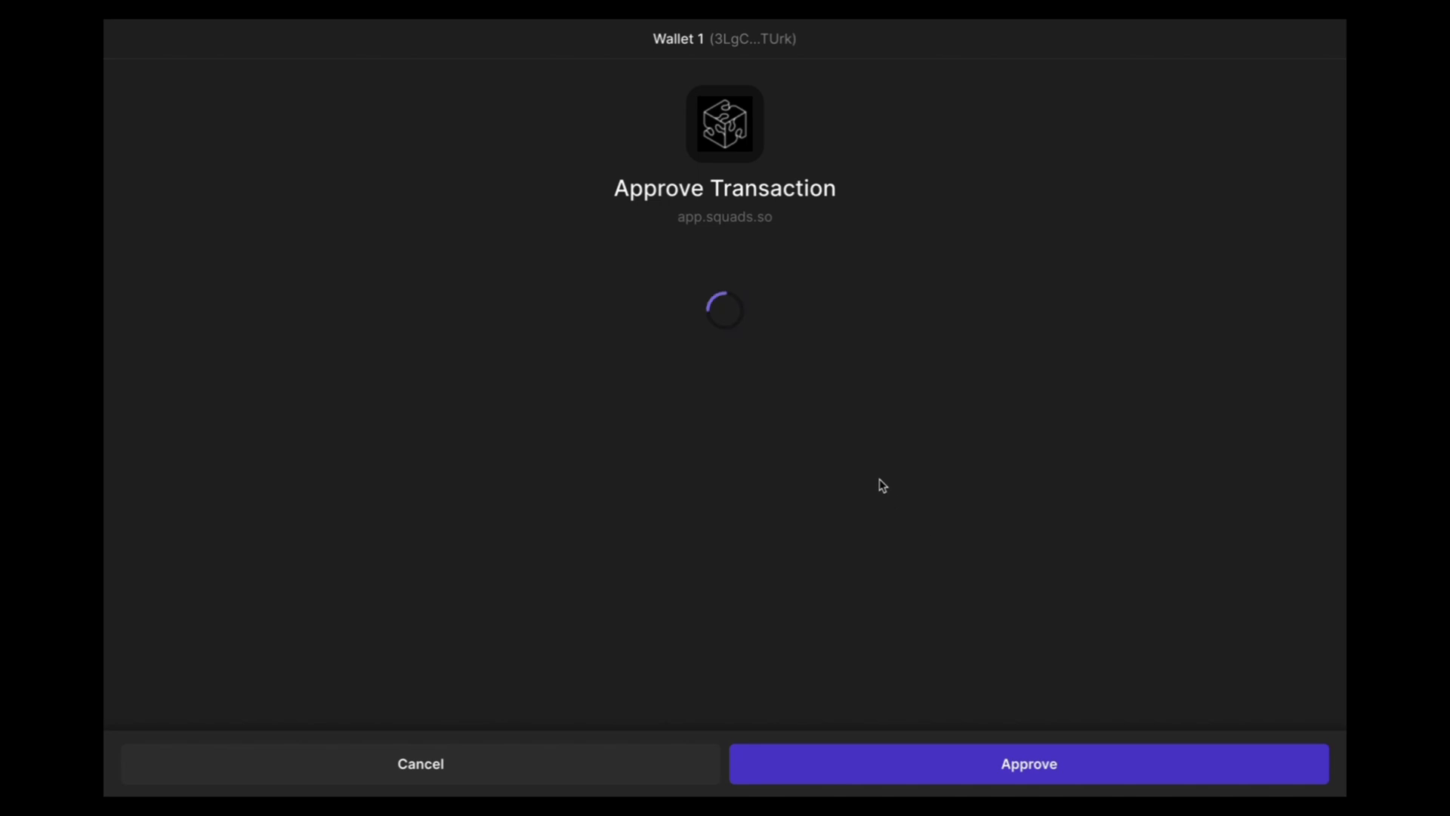
left_click(1034, 749)
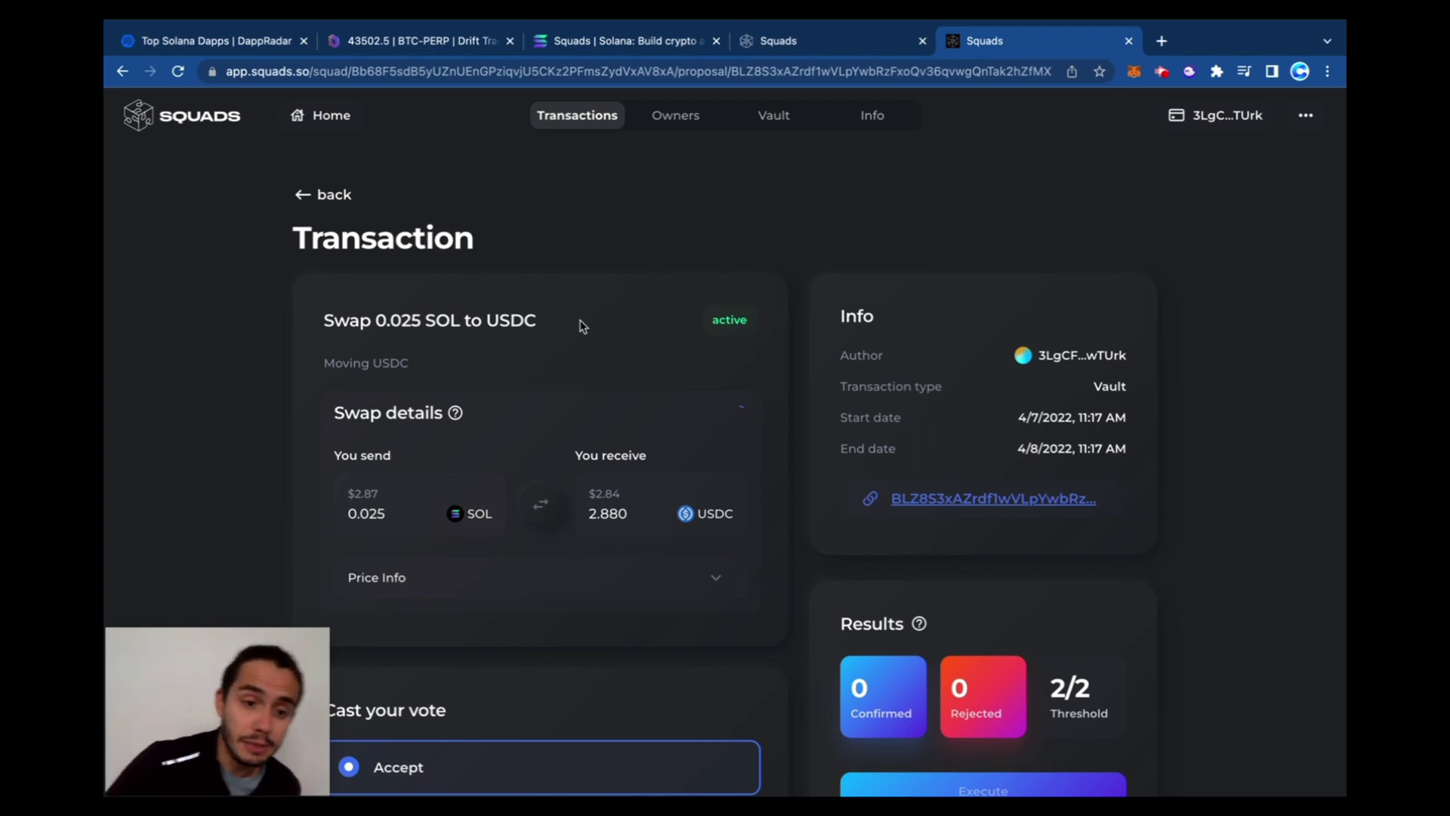
Cast and wallet-approve an Accept vote on the Swap 0.025 SOL to USDC proposal, reaching 1 of 2
scroll(574, 325, "down", 2)
scroll(785, 355, "down", 3)
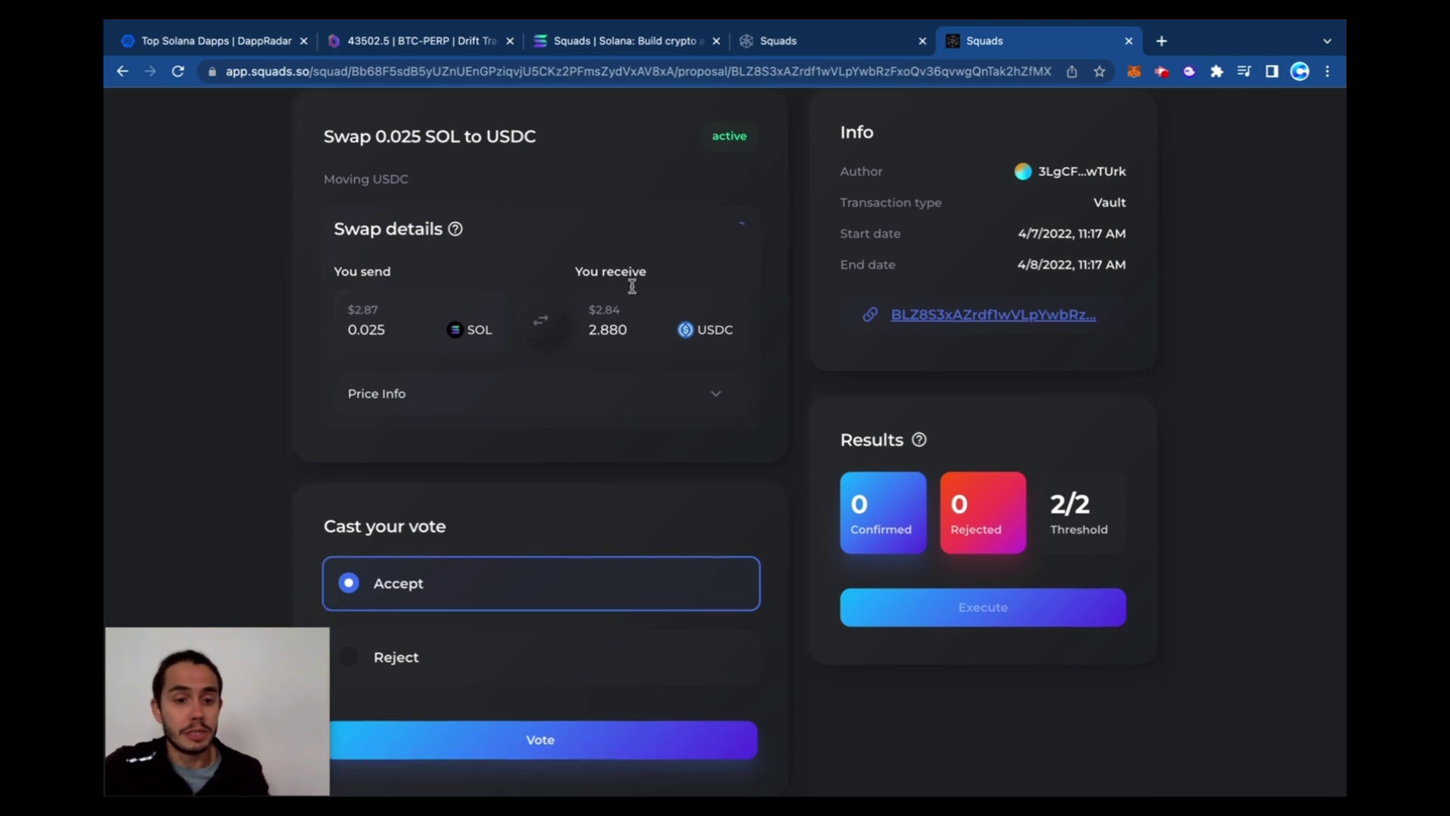
scroll(549, 439, "up", 1)
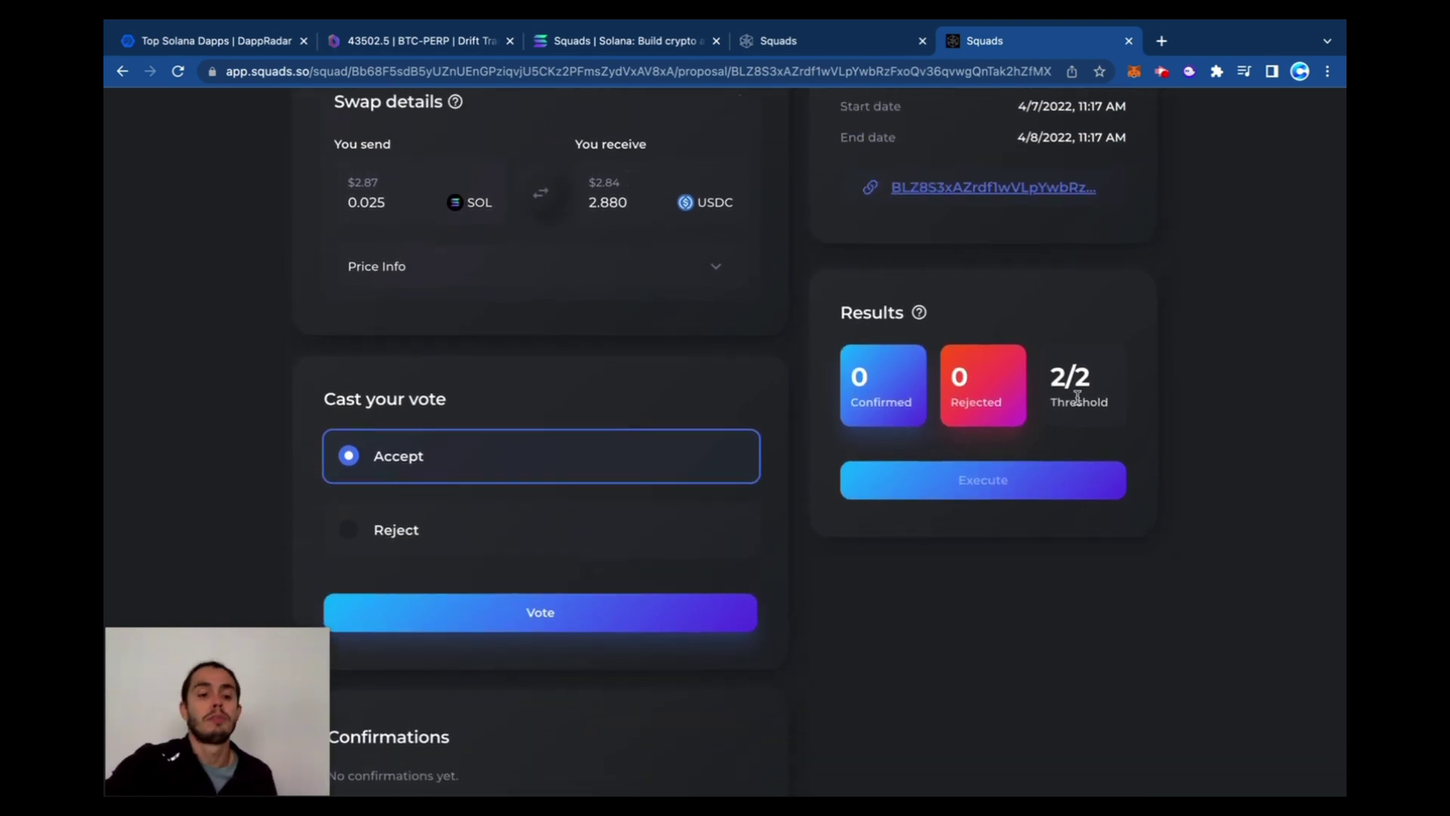
left_click(486, 528)
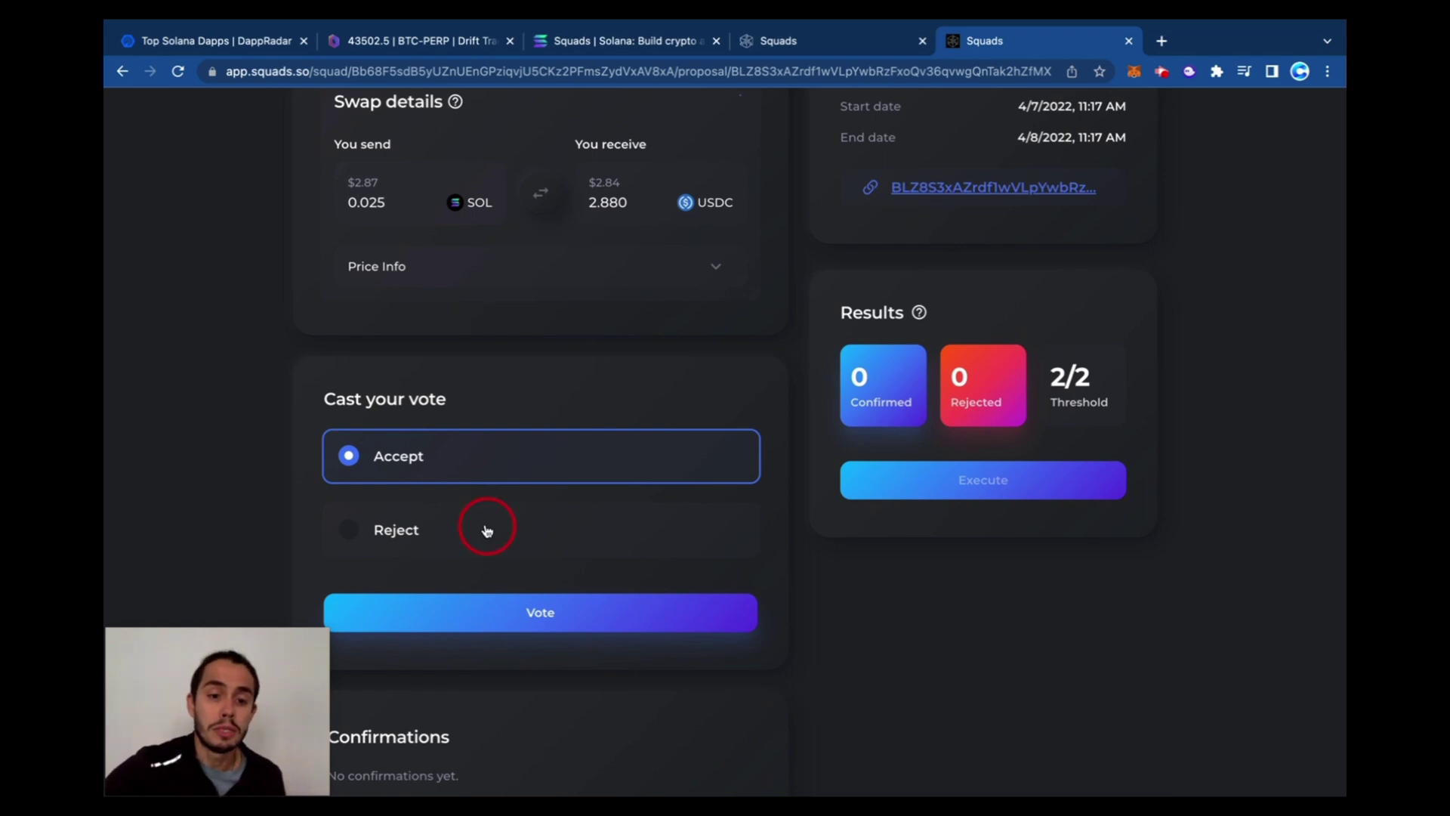
left_click(450, 460)
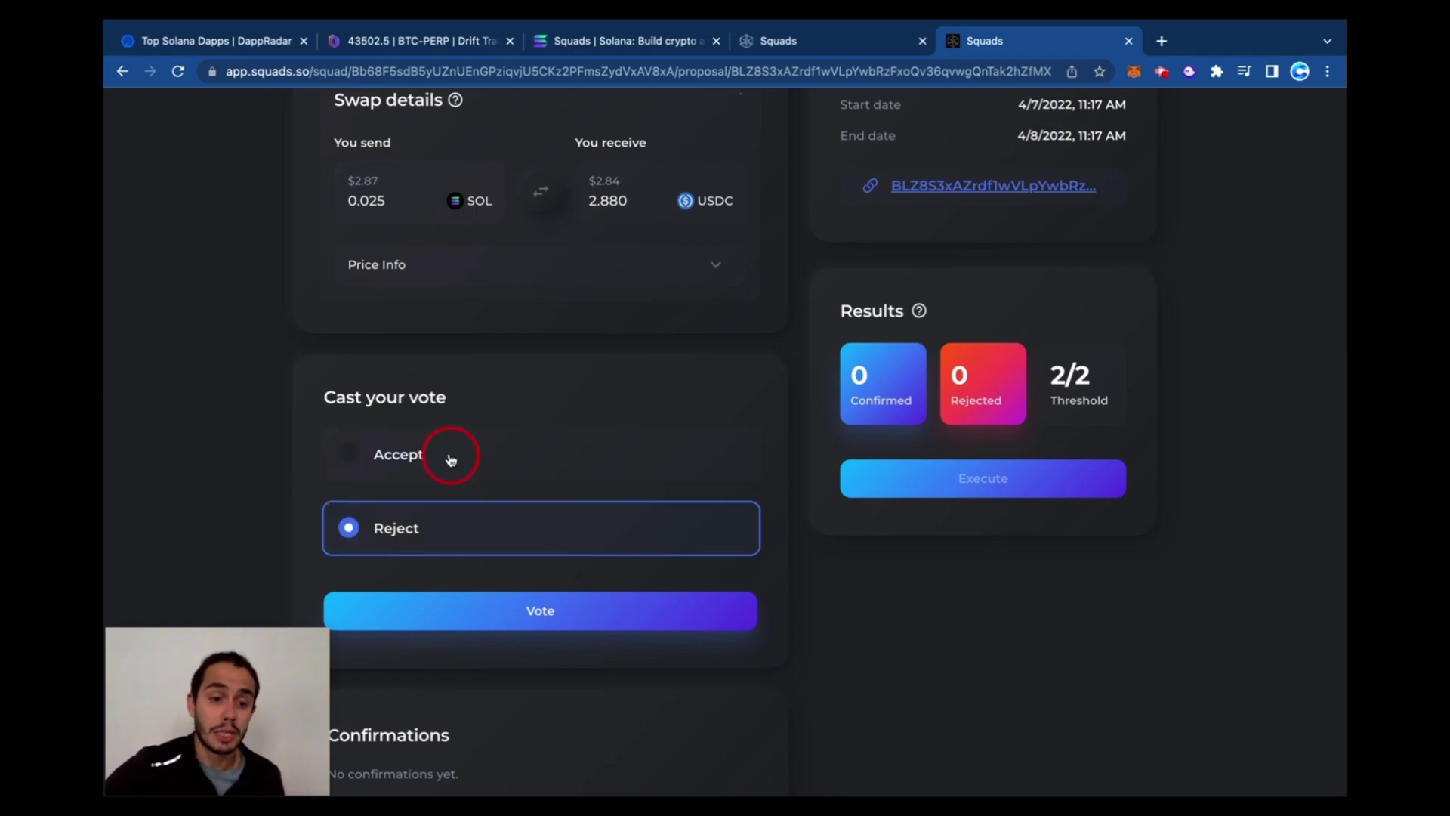
left_click(577, 611)
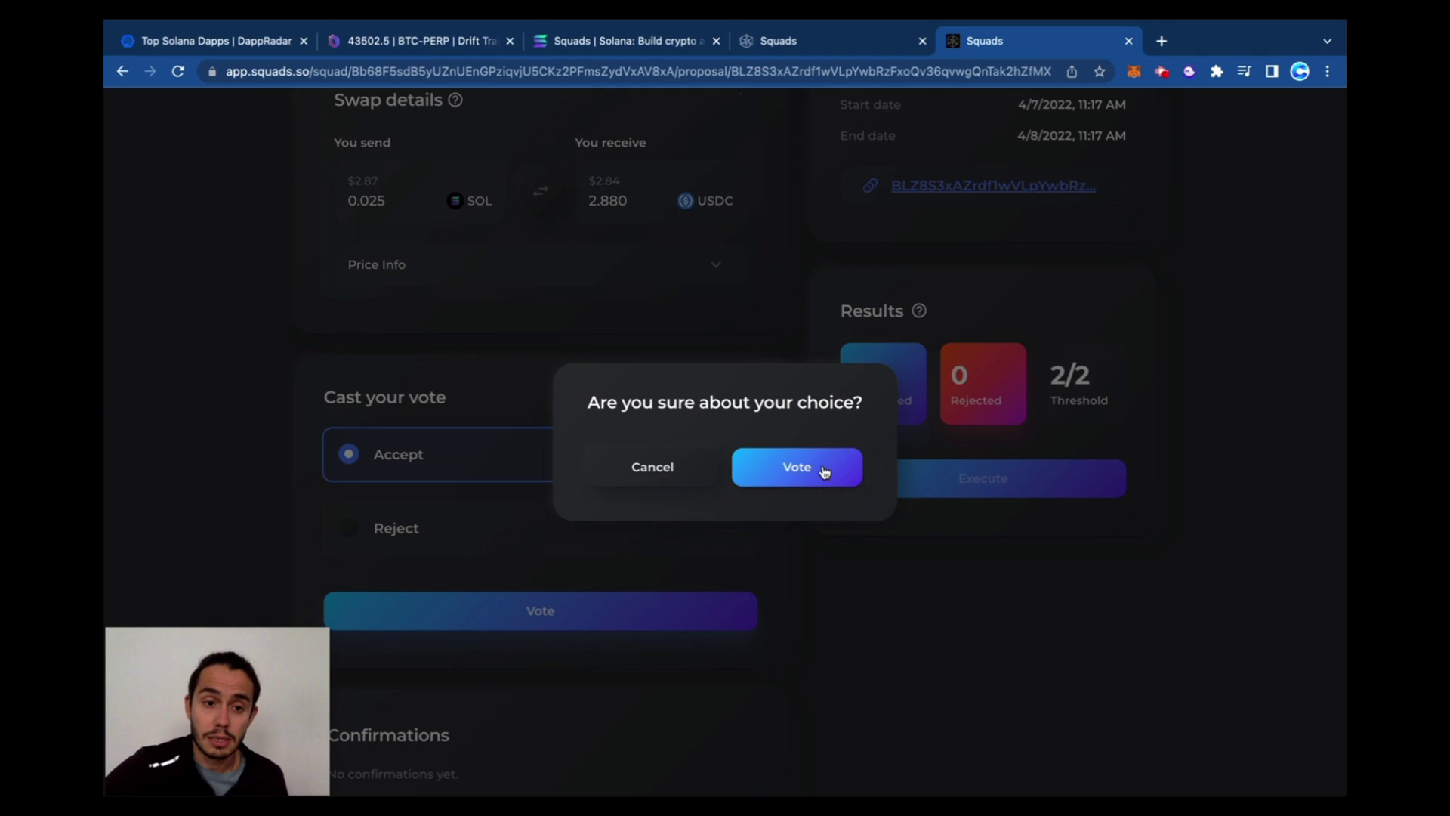
left_click(825, 472)
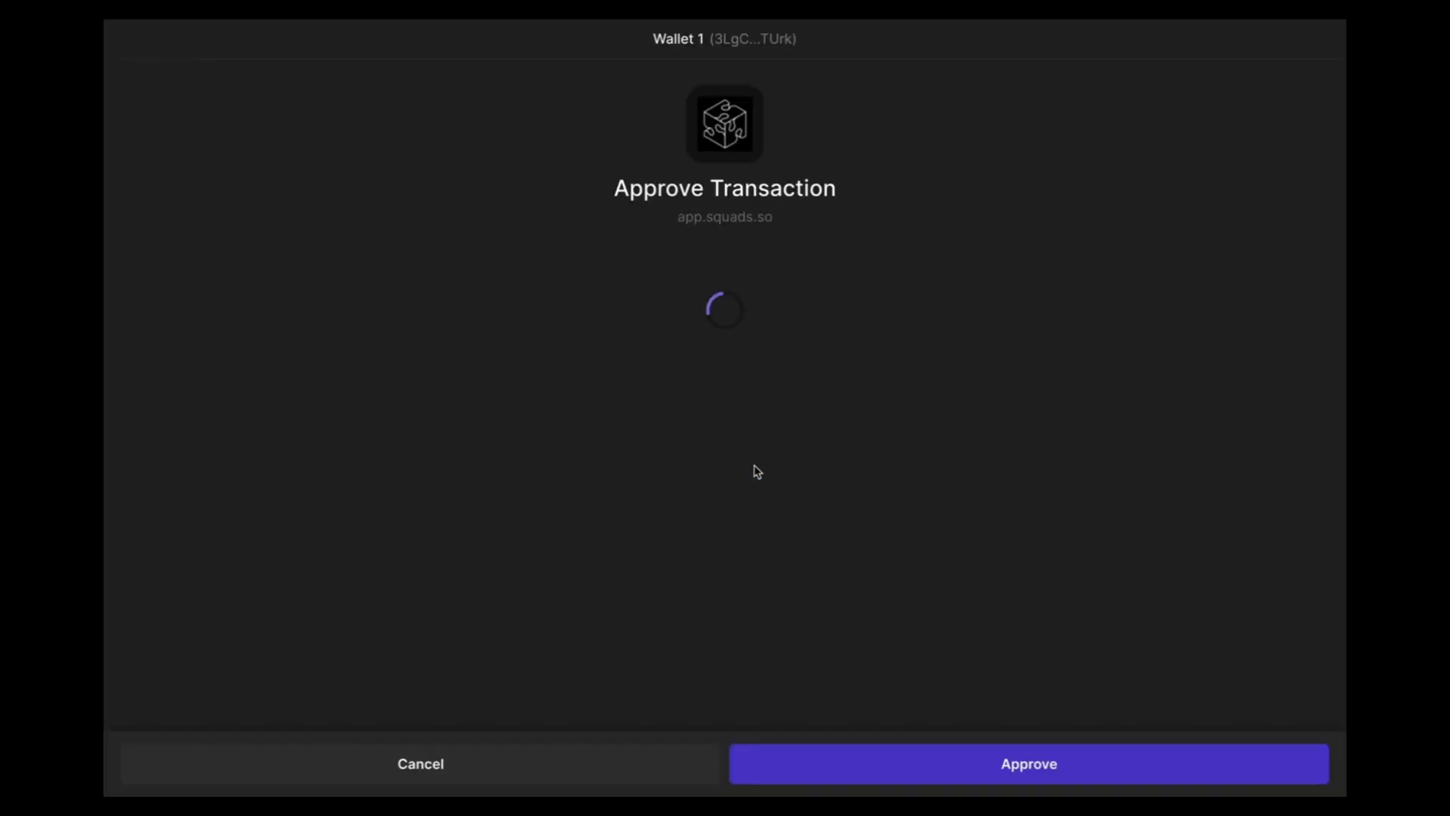
left_click(1046, 779)
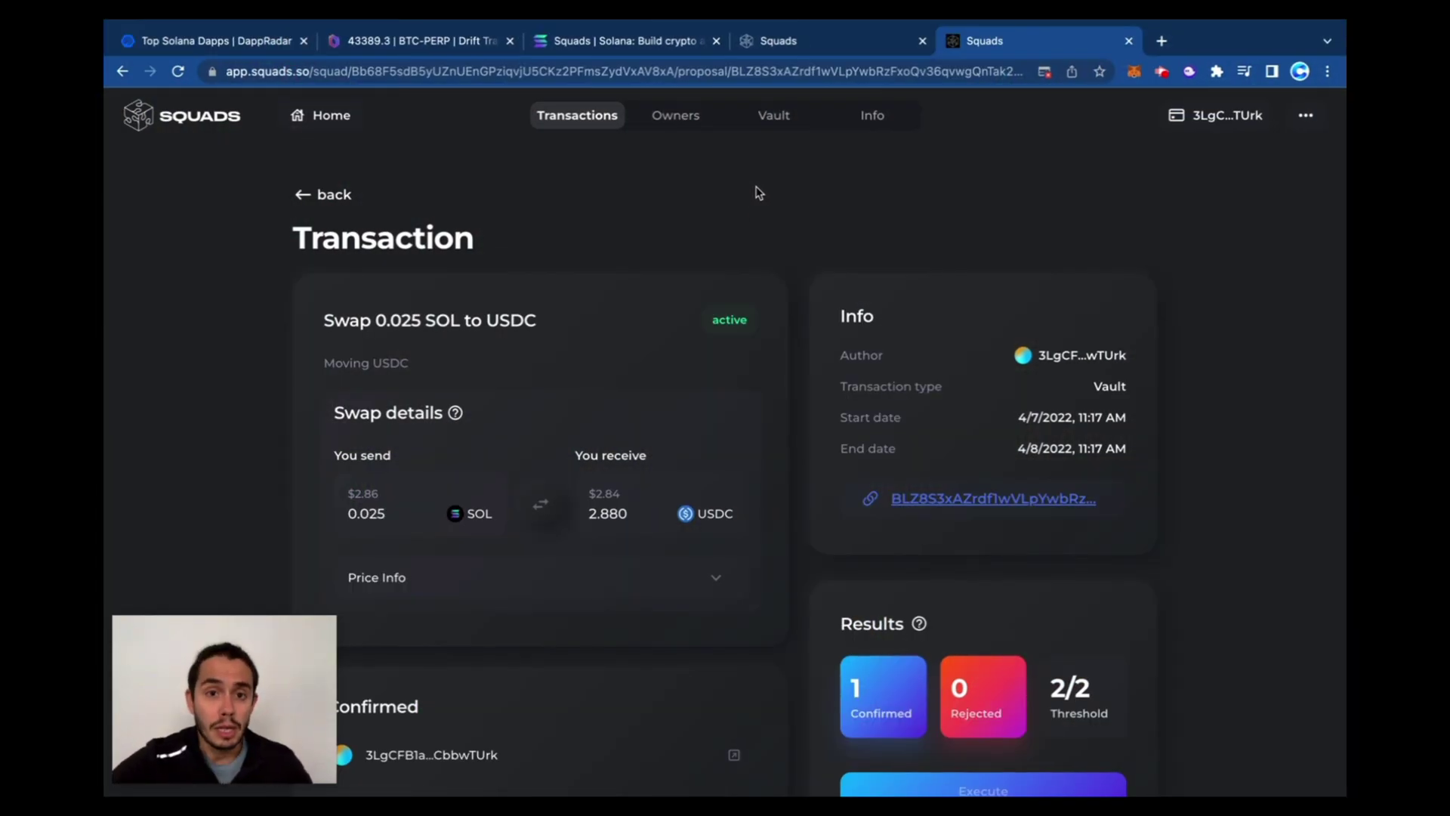
Review the two owner addresses listed on the squad's Owners page
left_click(676, 132)
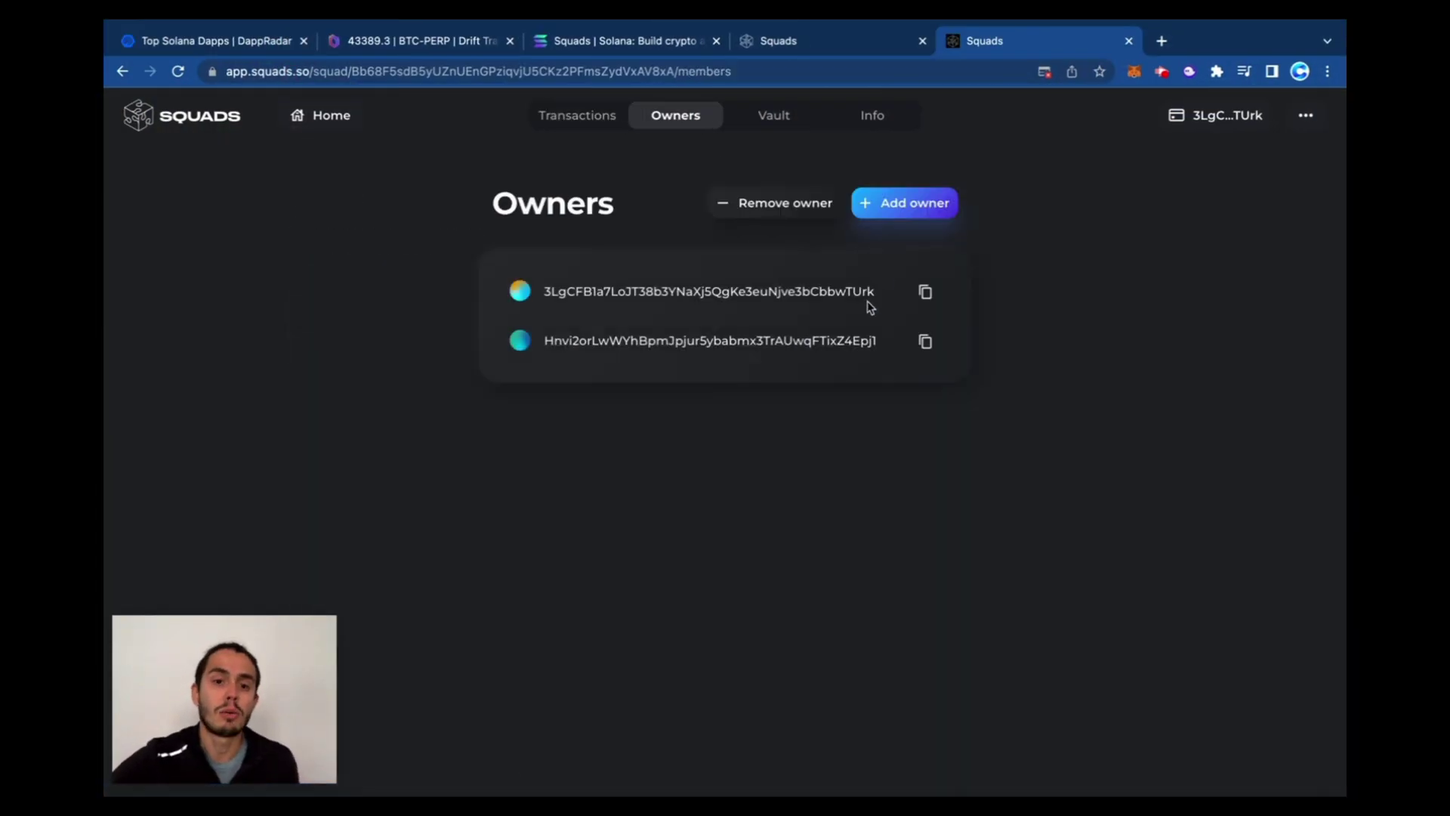
left_click_drag(541, 293, 876, 292)
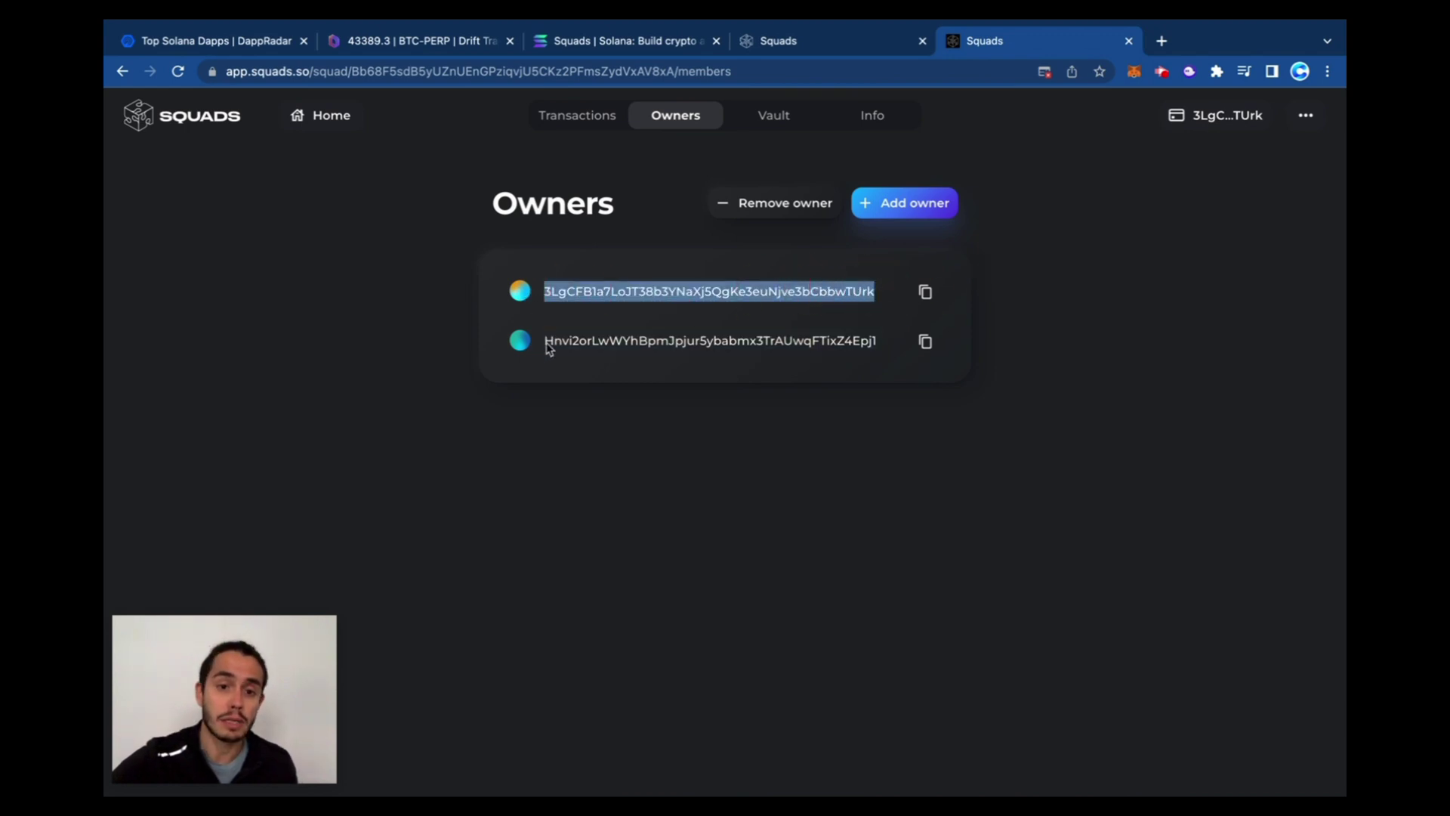
left_click_drag(546, 344, 880, 355)
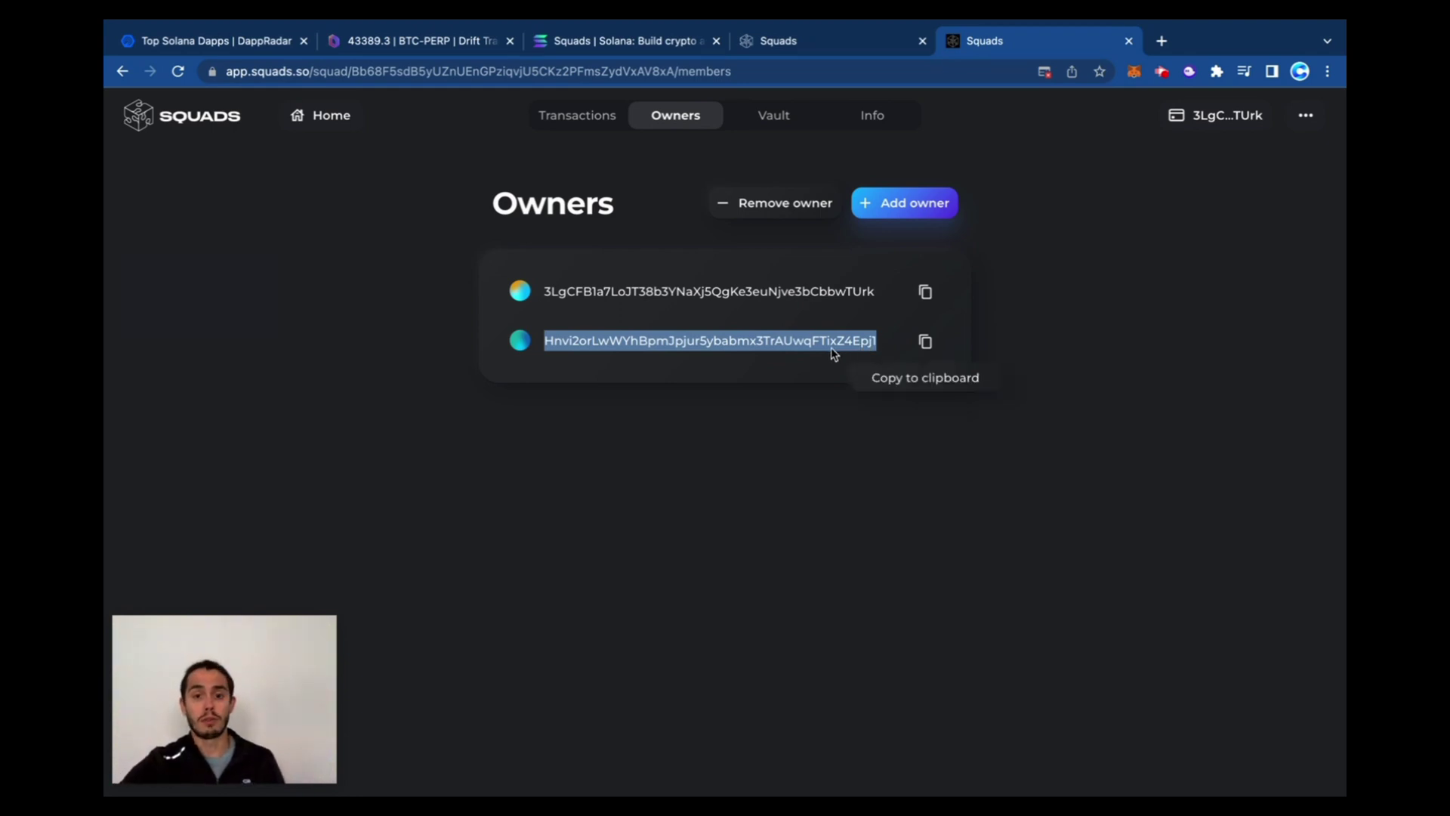
left_click(822, 482)
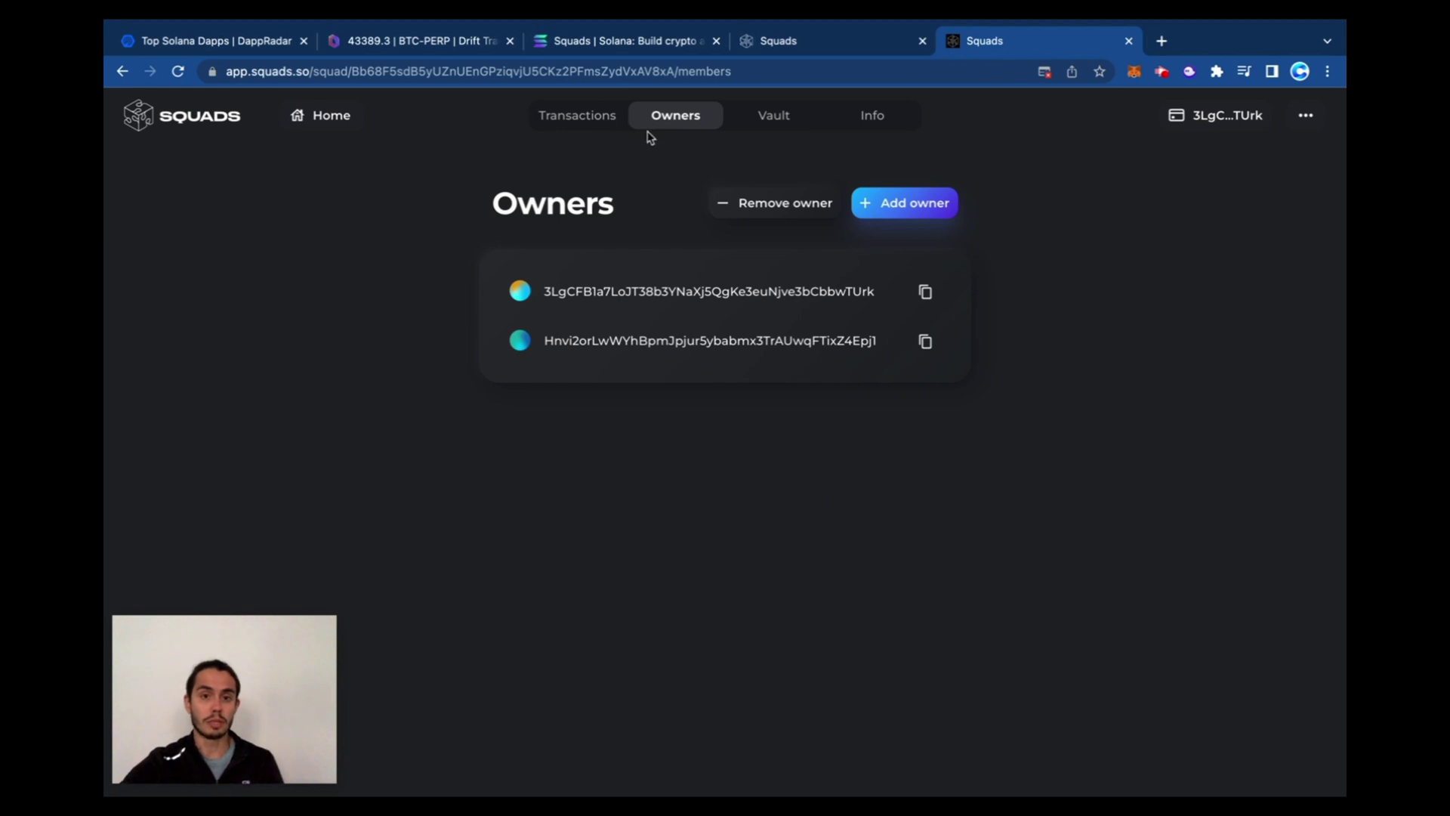
Reopen the Swap 0.025 SOL to USDC proposal and add the second owner's Accept vote
left_click(567, 119)
left_click(666, 418)
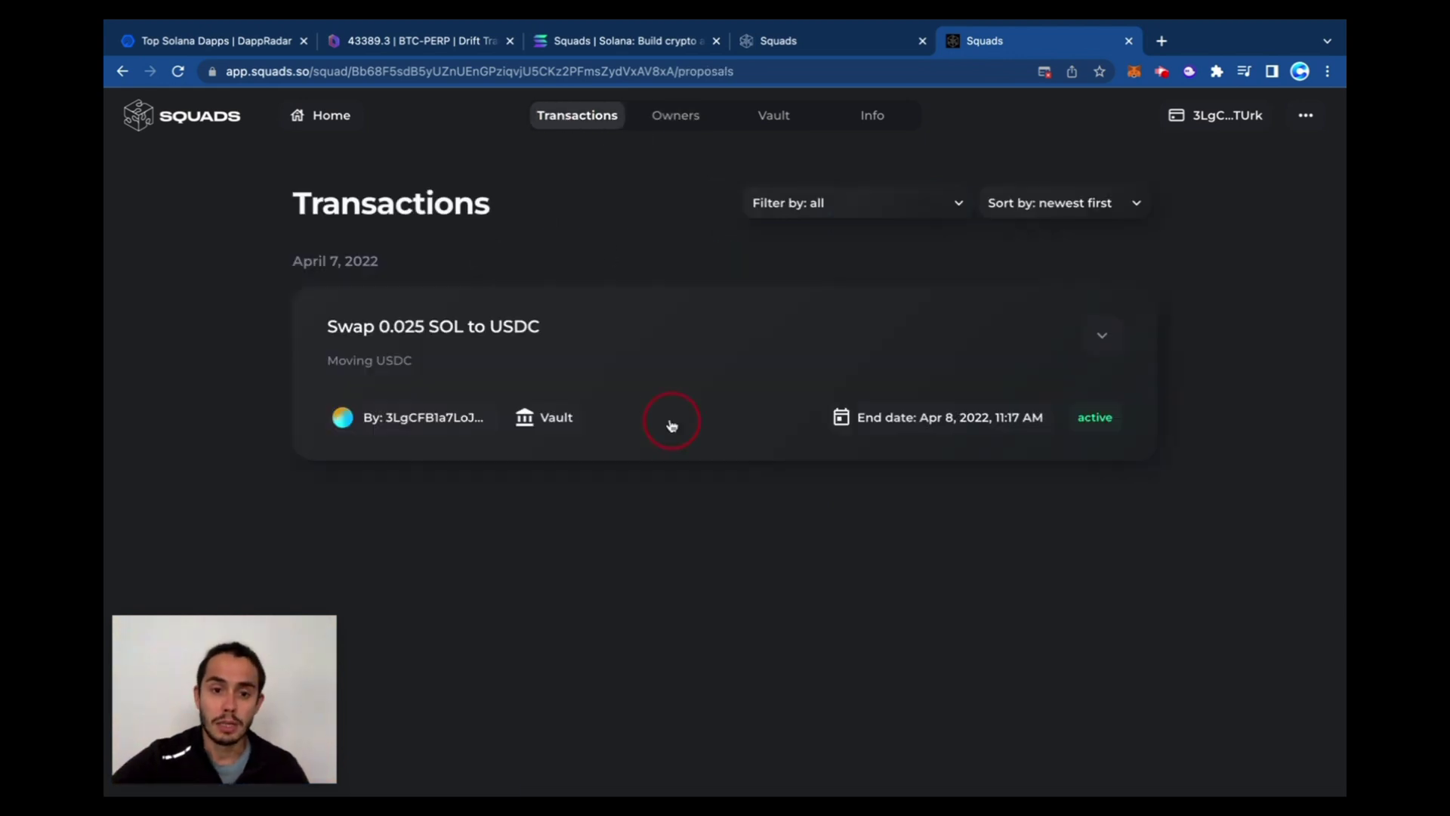
scroll(615, 378, "down", 2)
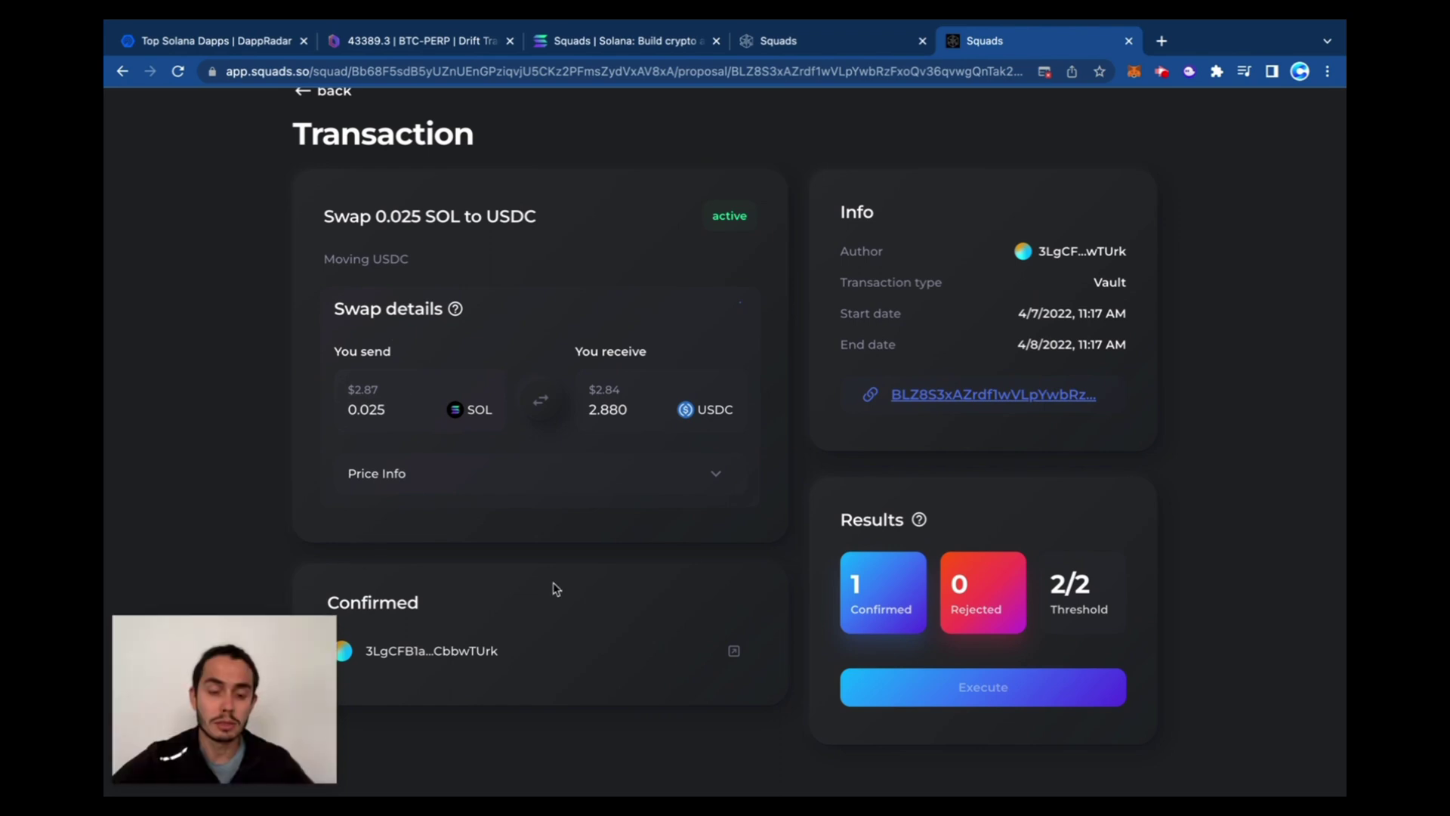
scroll(935, 664, "up", 5)
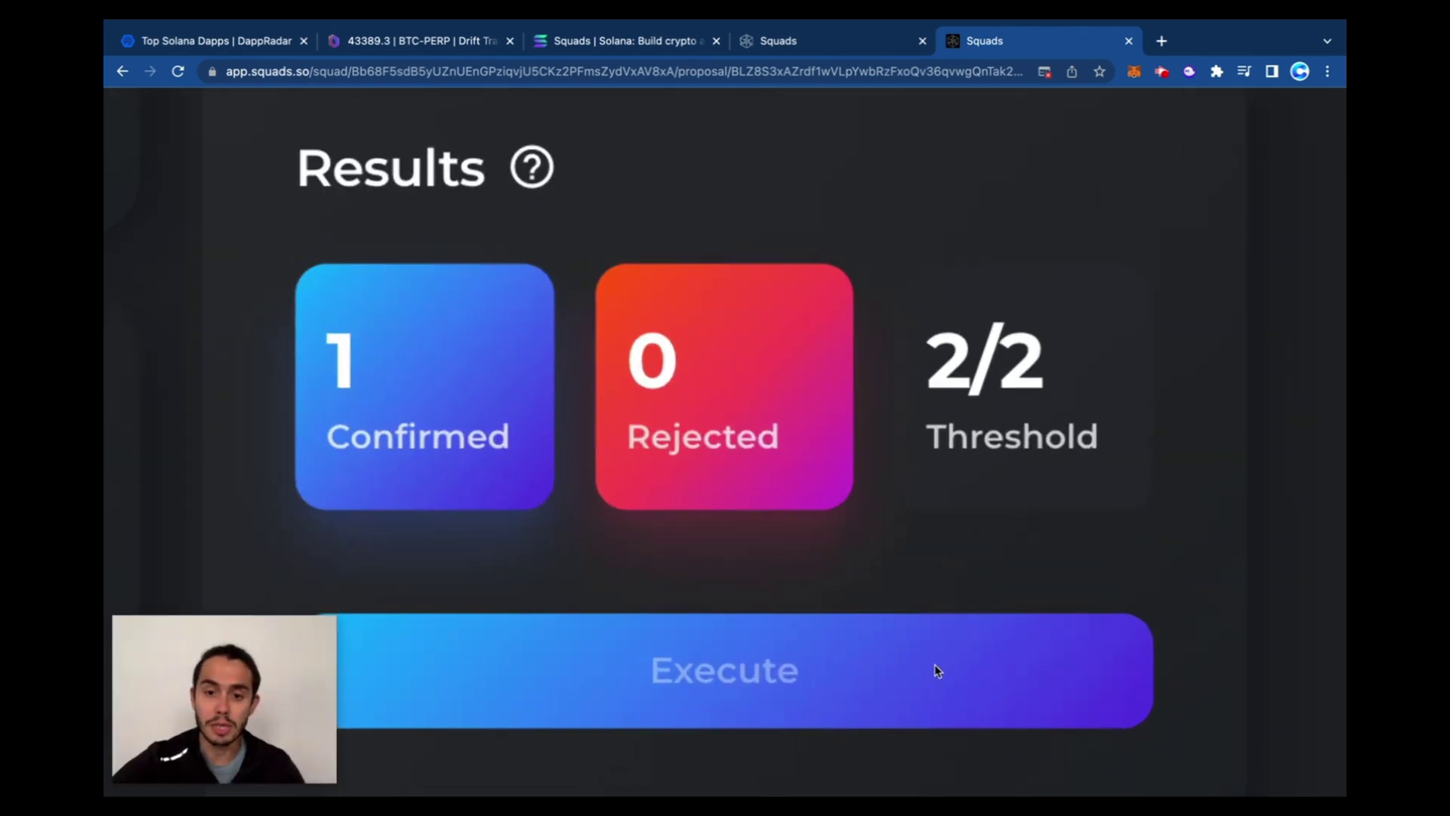
scroll(819, 566, "down", 5)
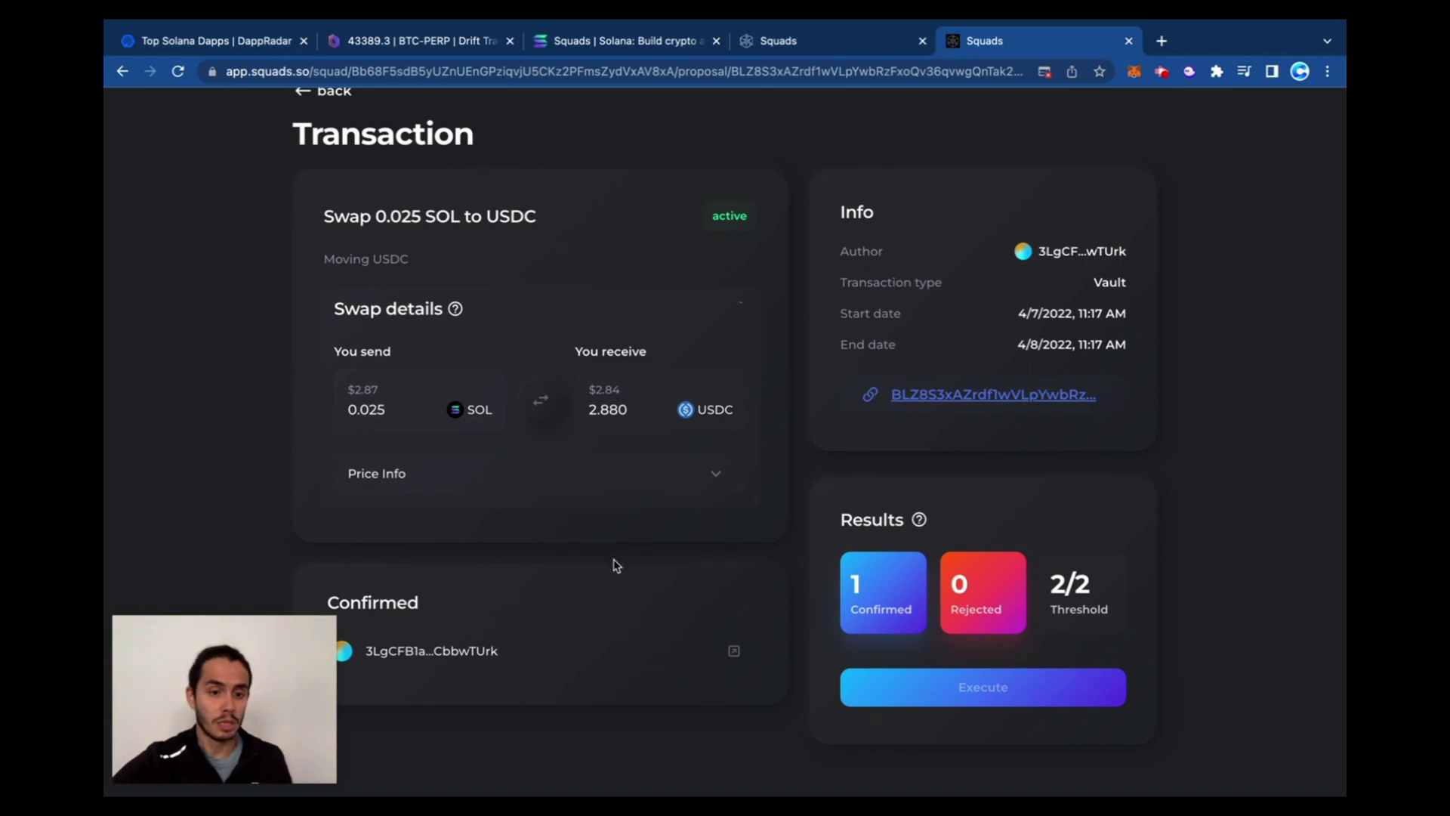
left_click(575, 598)
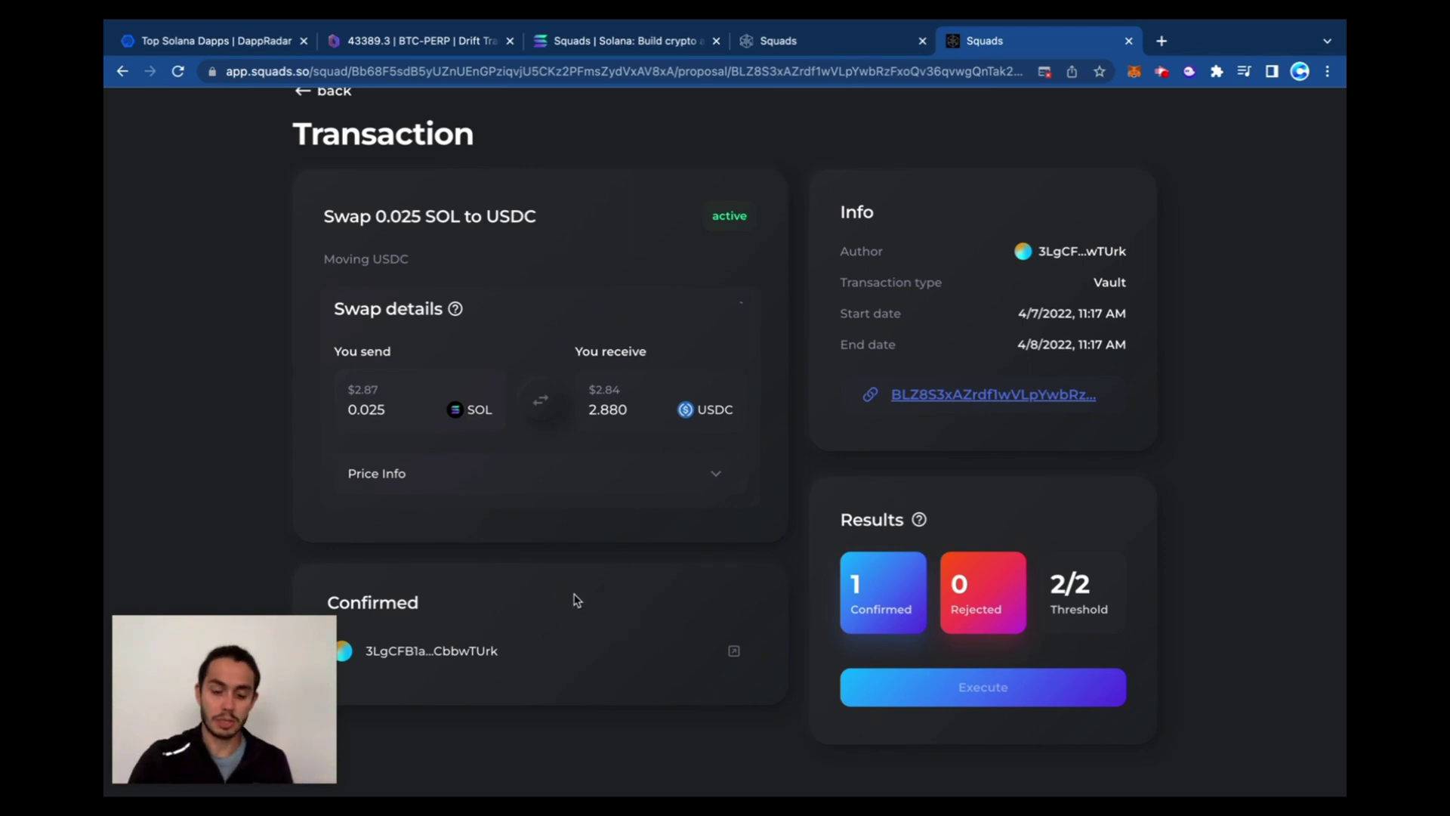
type("þ")
left_click_drag(1166, 482, 1214, 467)
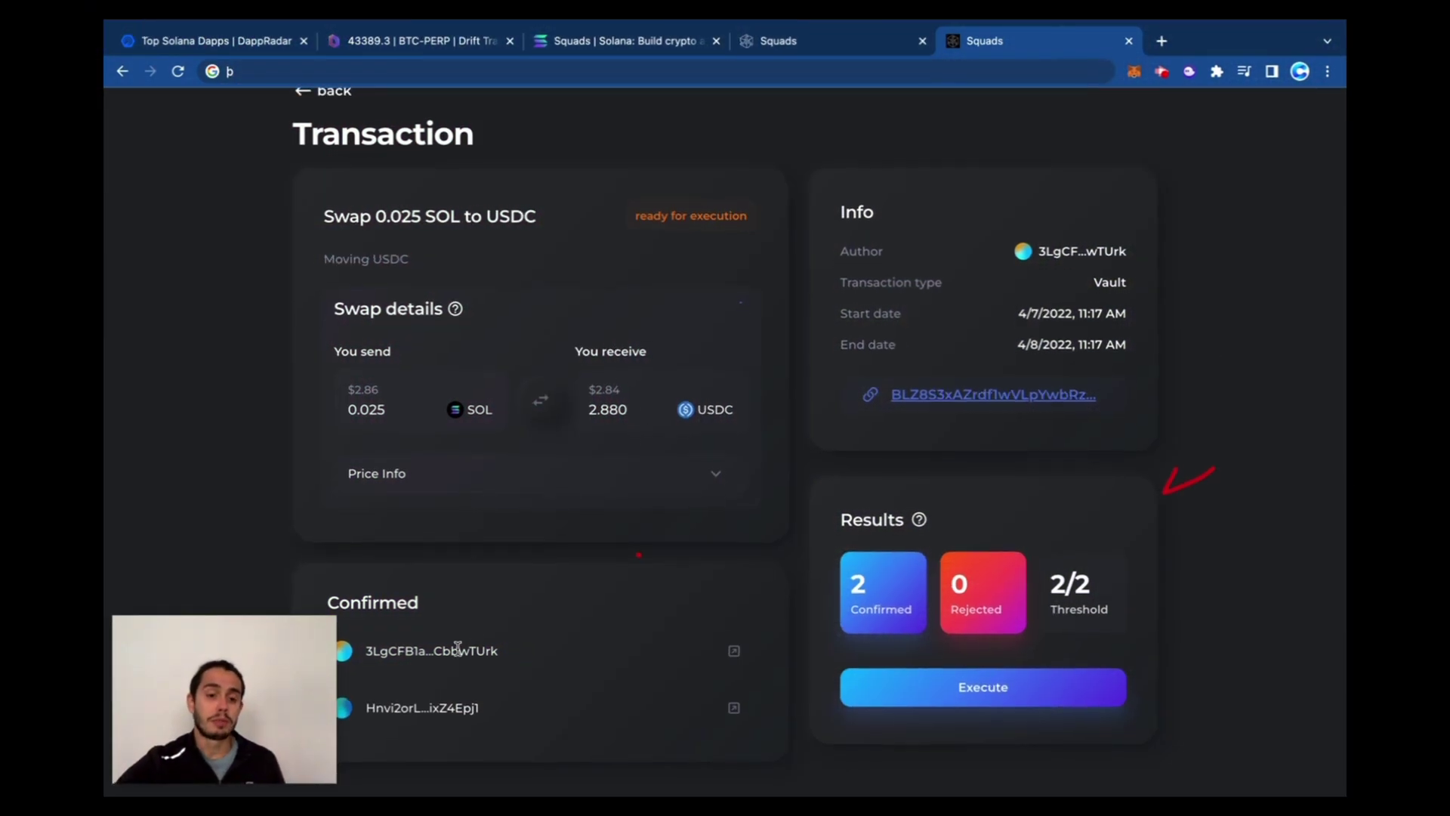
Execute the ready-for-execution swap proposal and approve the transaction in the wallet
scroll(605, 665, "up", 3)
scroll(635, 378, "down", 2)
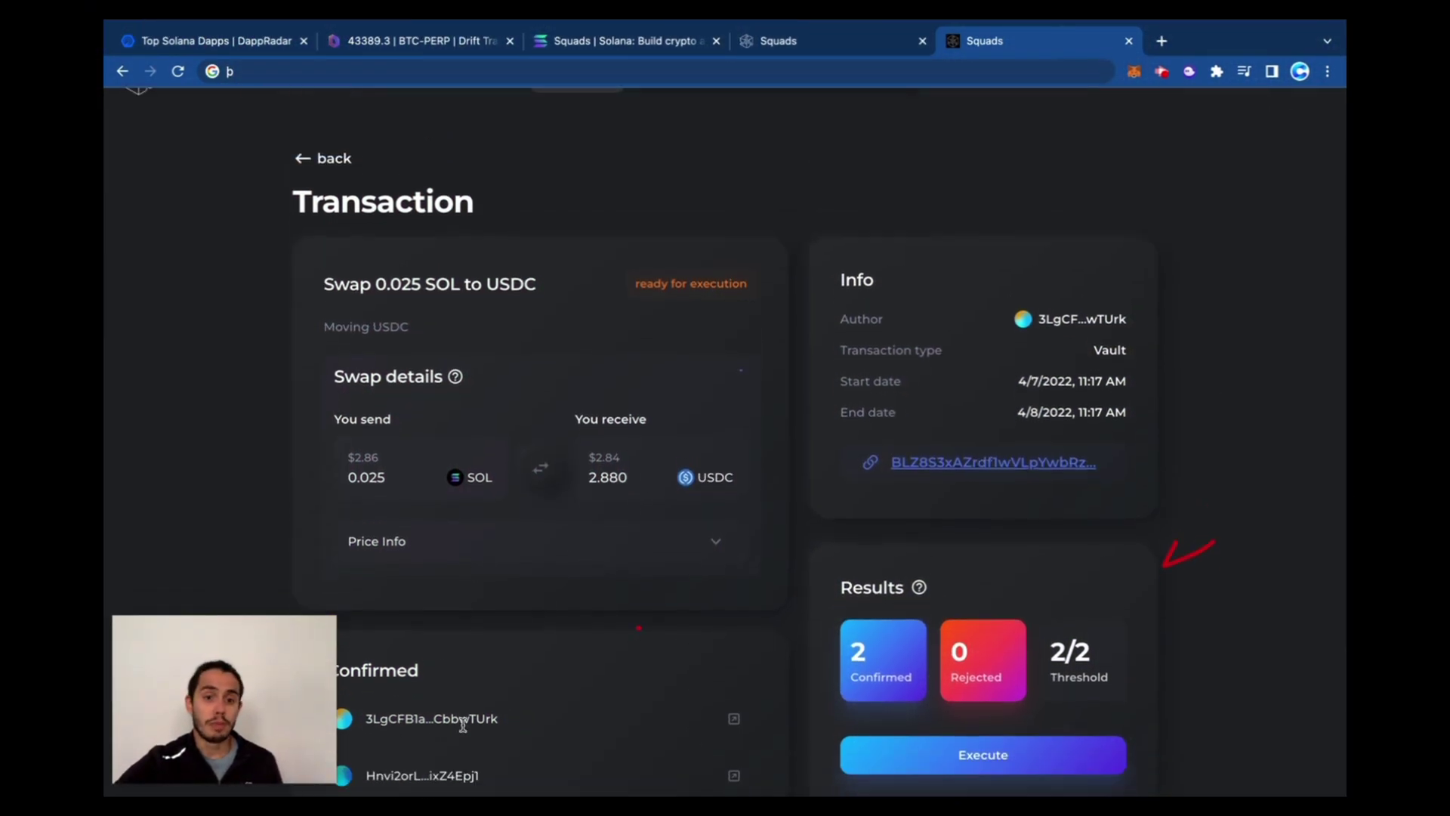
left_click_drag(640, 254, 744, 255)
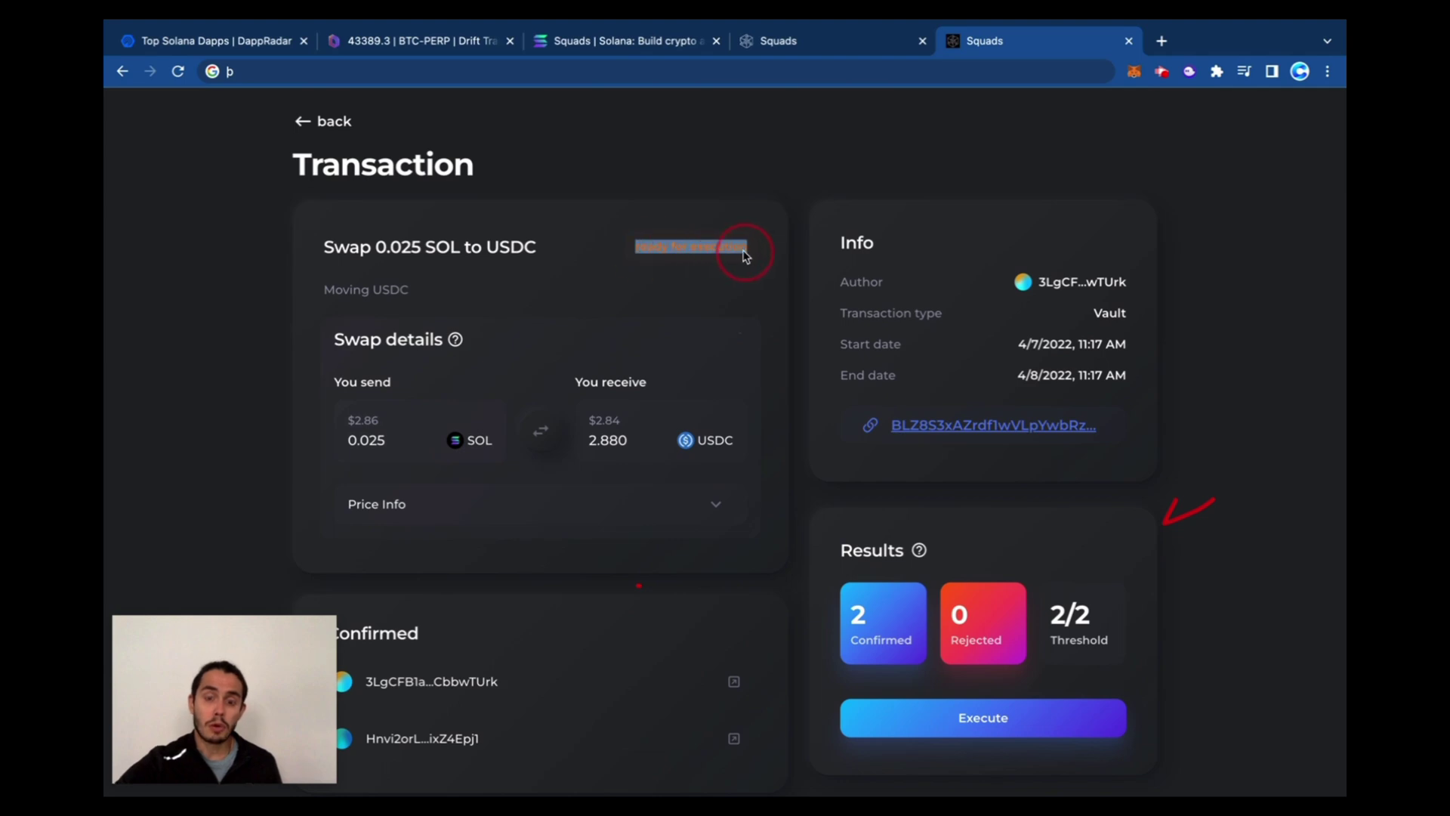
left_click(1192, 465)
scroll(1186, 468, "down", 1)
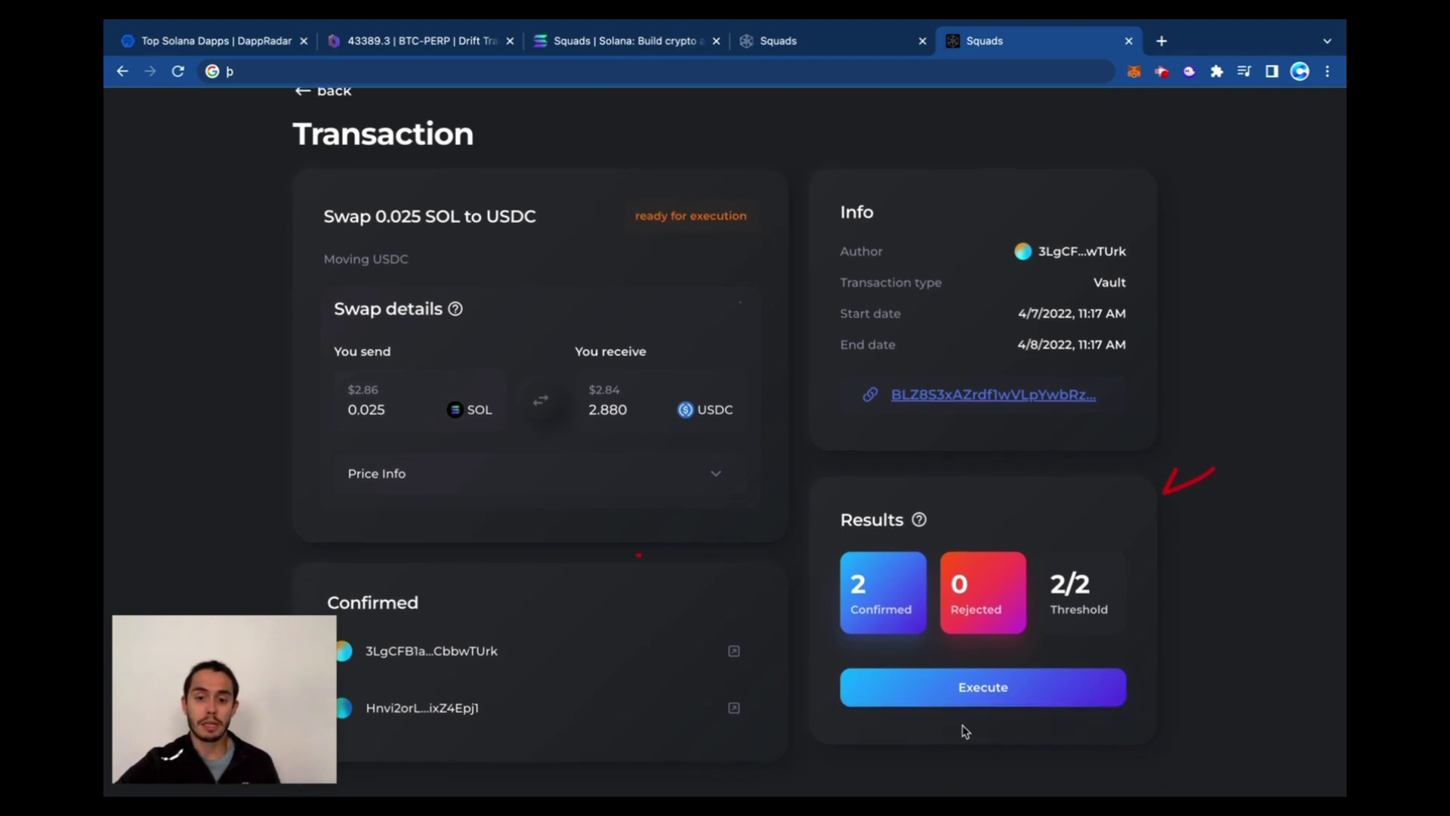
left_click(994, 690)
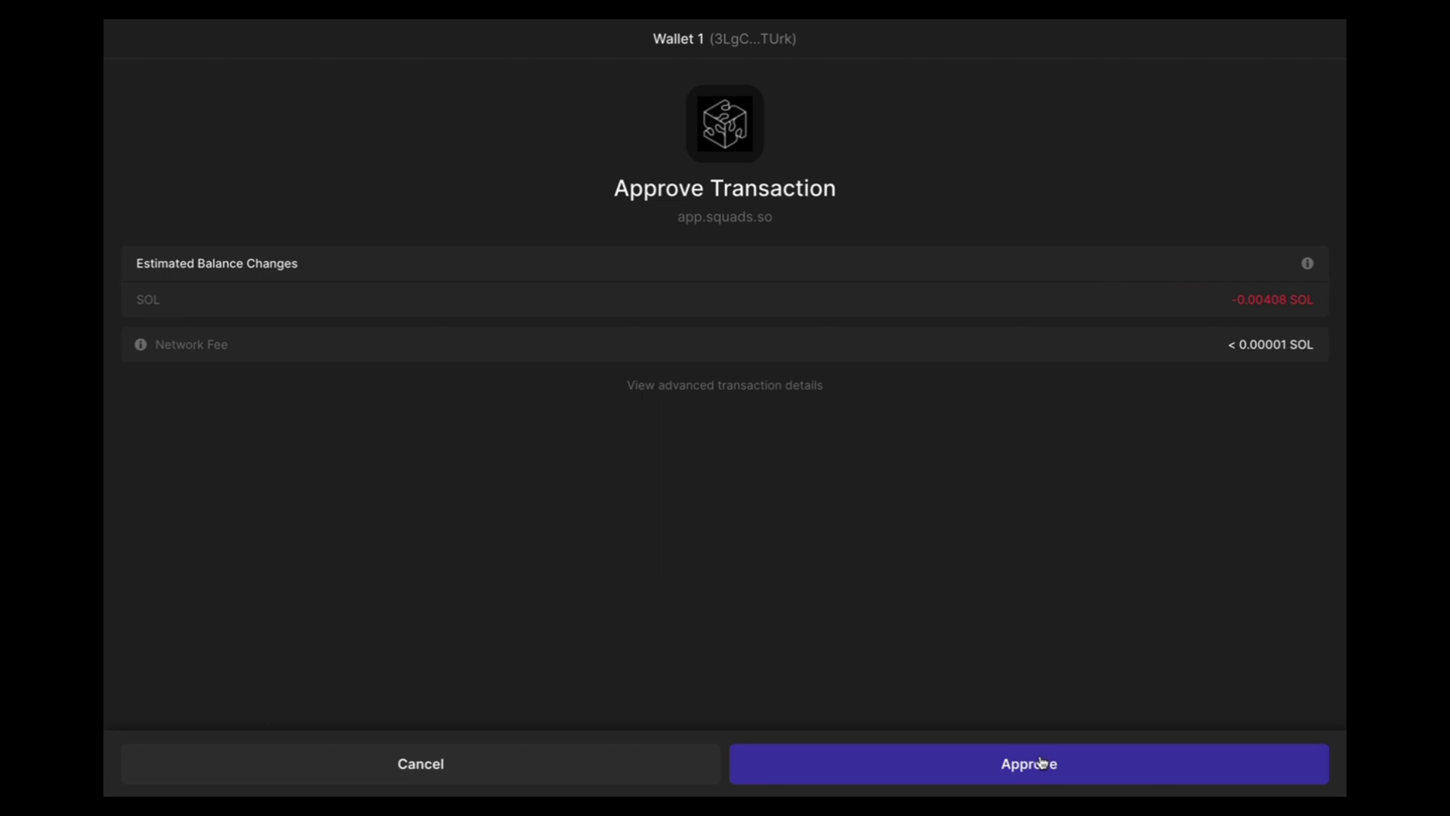
left_click(1039, 763)
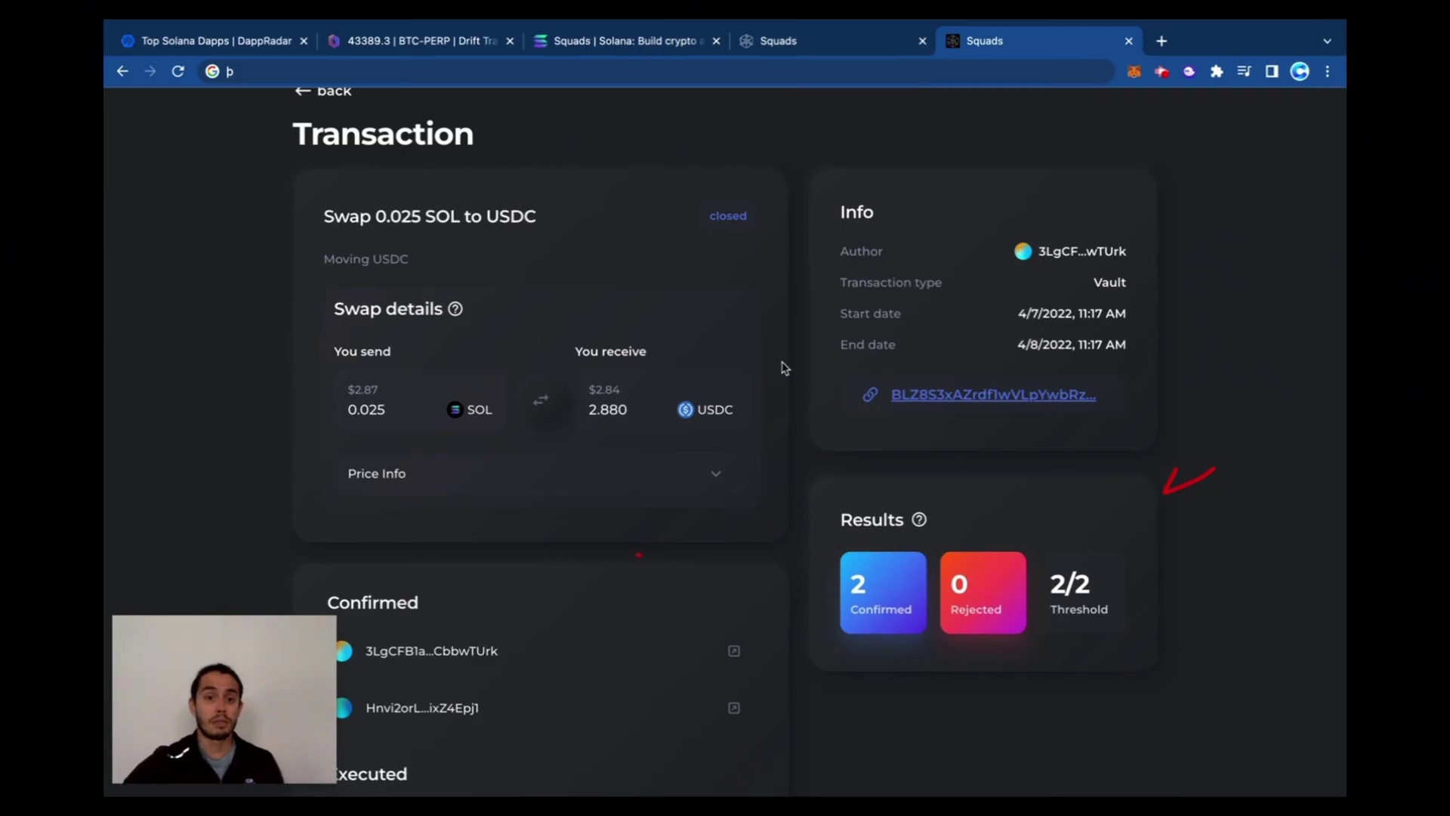
Verify the proposal now shows Closed status with the executor listed under Executed
scroll(755, 325, "up", 1)
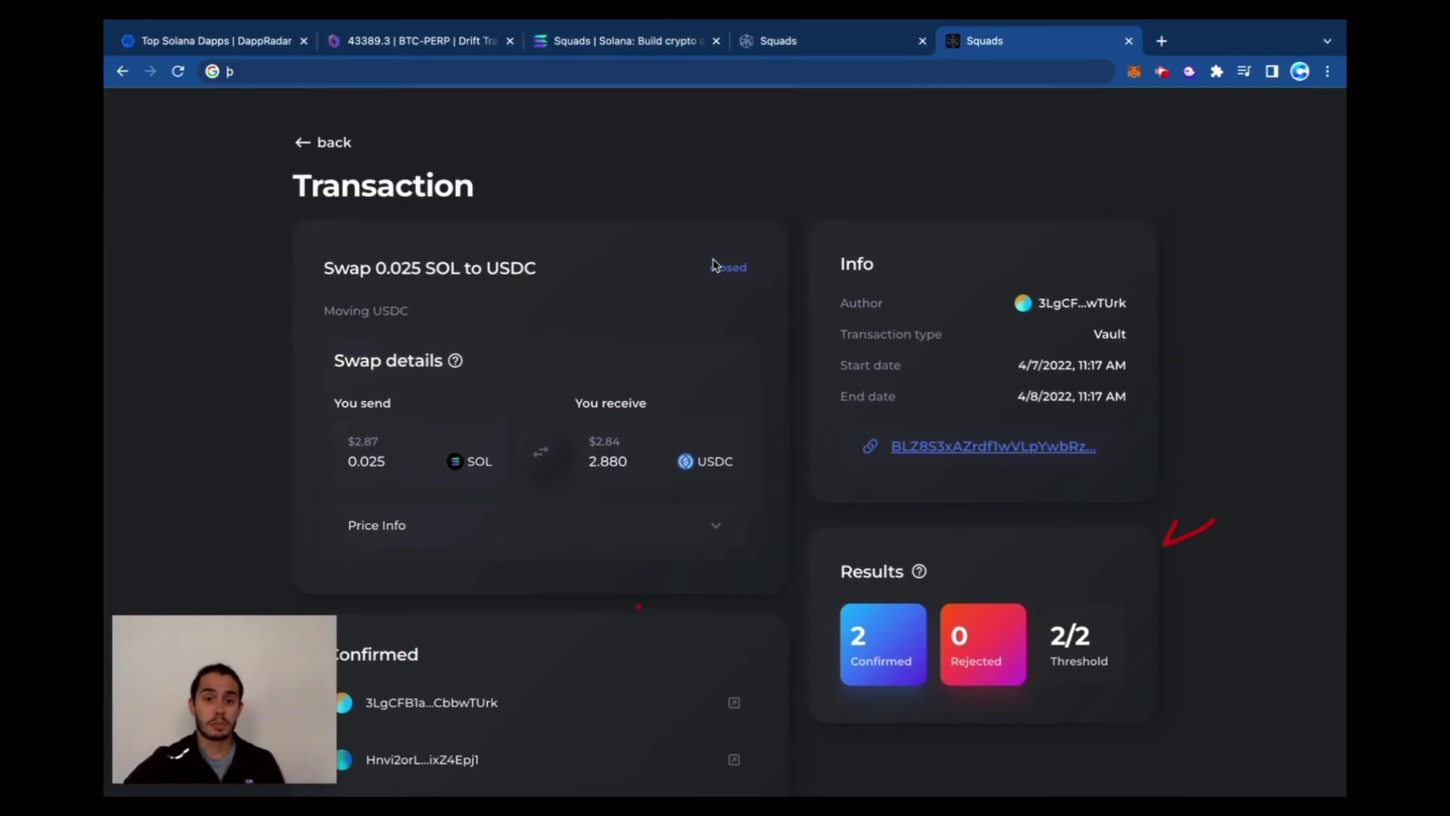
double_click(710, 274)
scroll(726, 324, "down", 3)
scroll(732, 327, "up", 4)
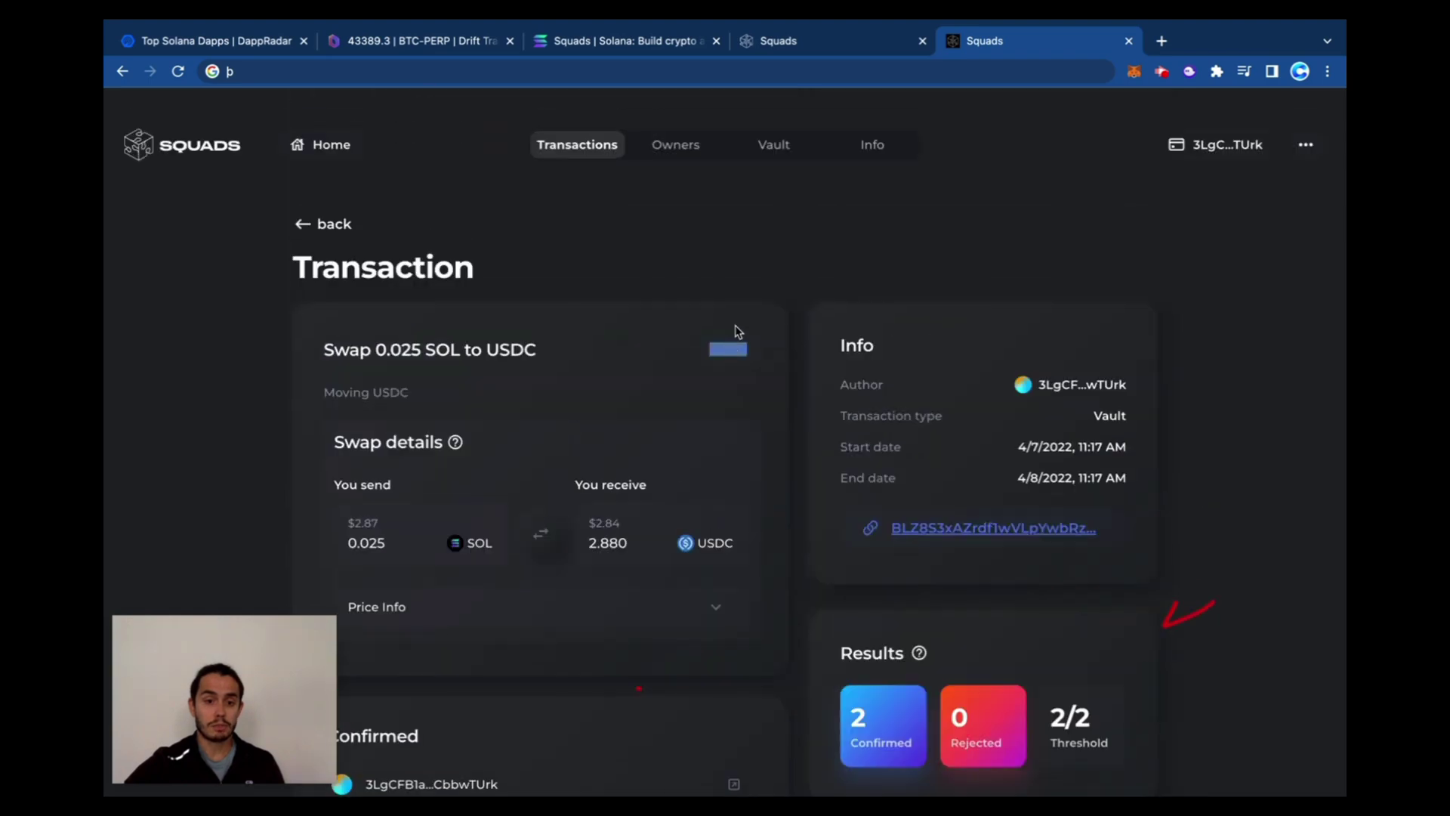
scroll(744, 330, "down", 2)
scroll(744, 331, "down", 2)
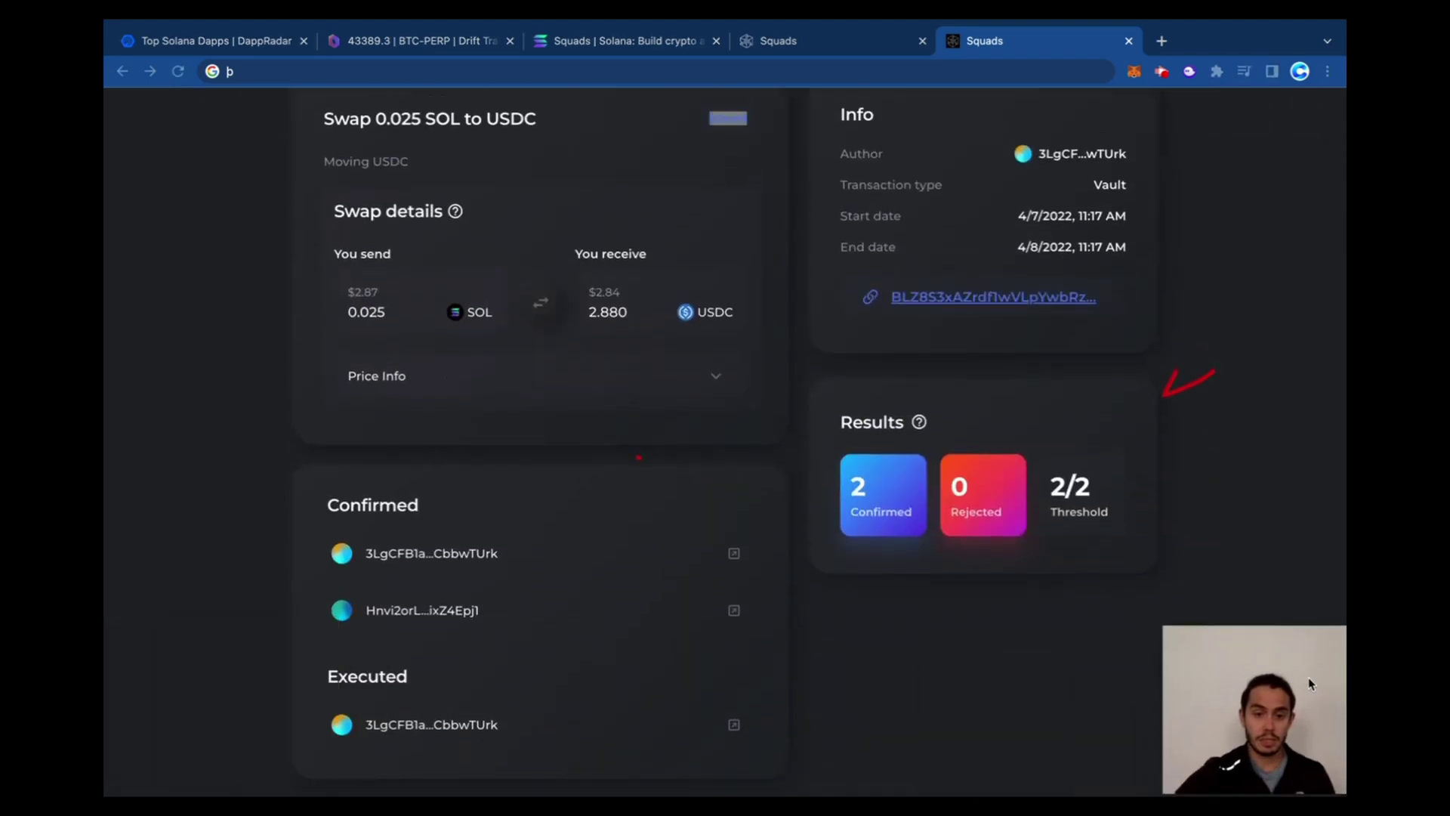
scroll(495, 602, "up", 3)
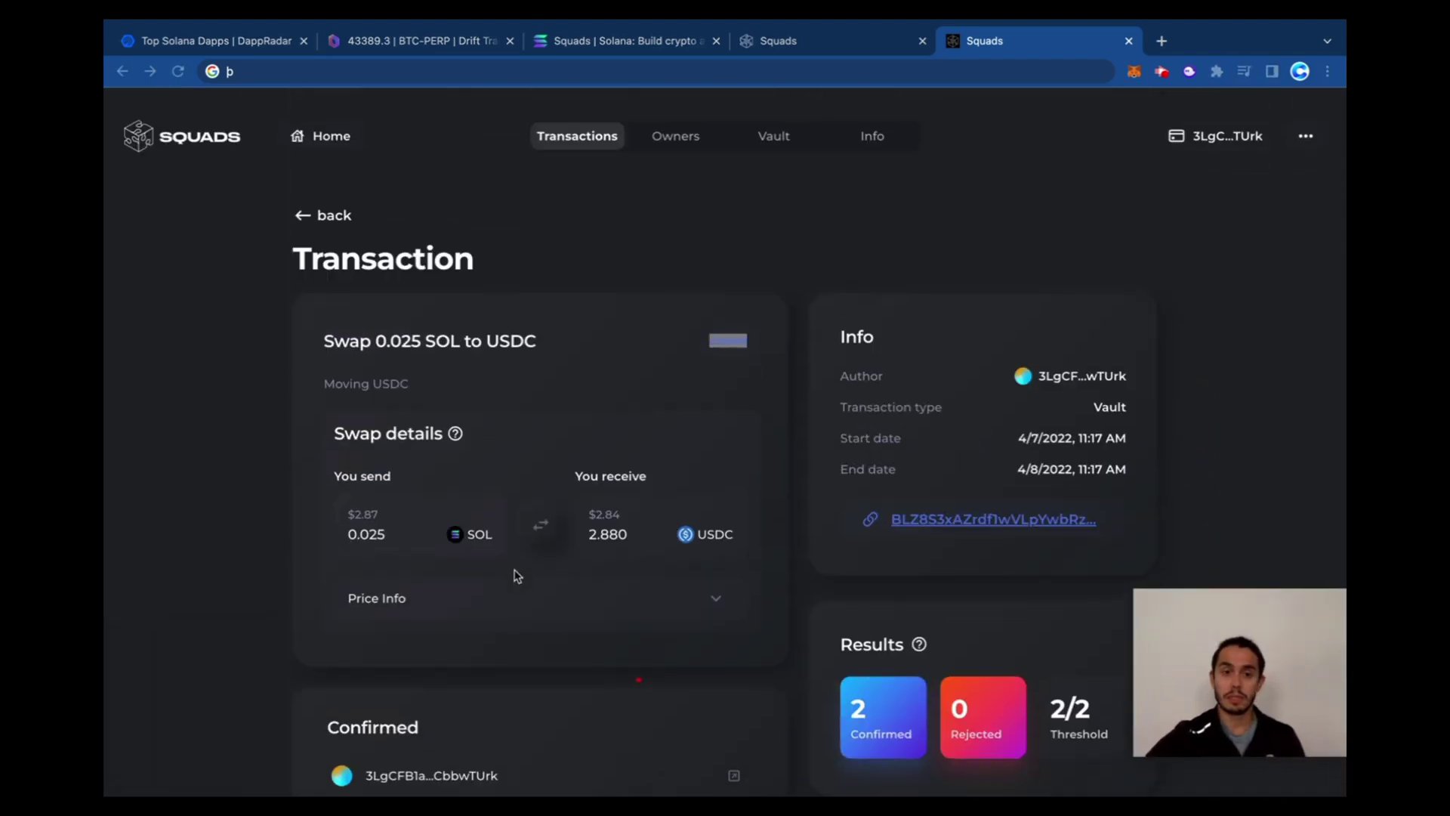
Check the vault's SOL and USDC balances, including the USDC balance details
left_click(774, 115)
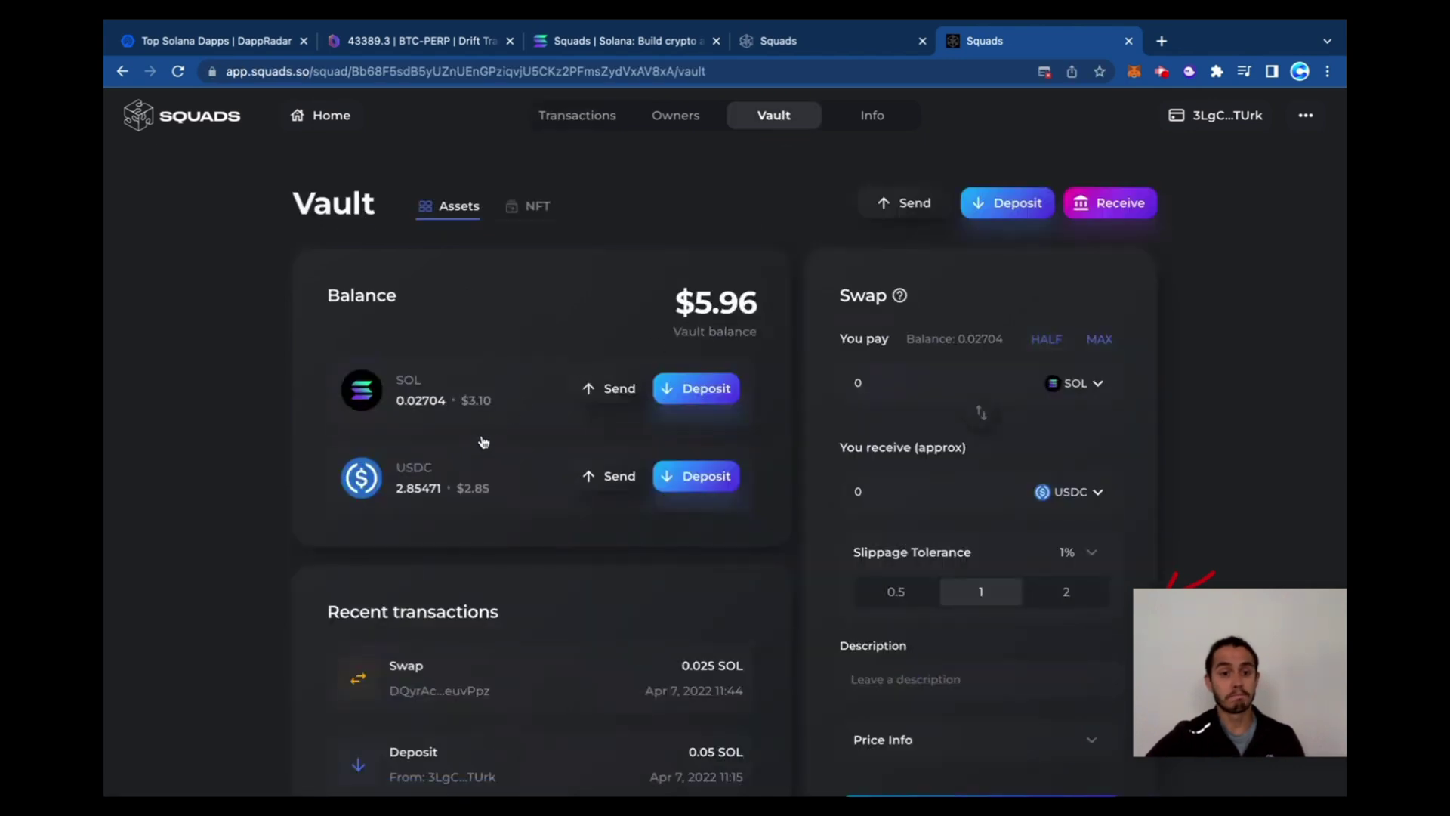
left_click_drag(411, 496, 475, 495)
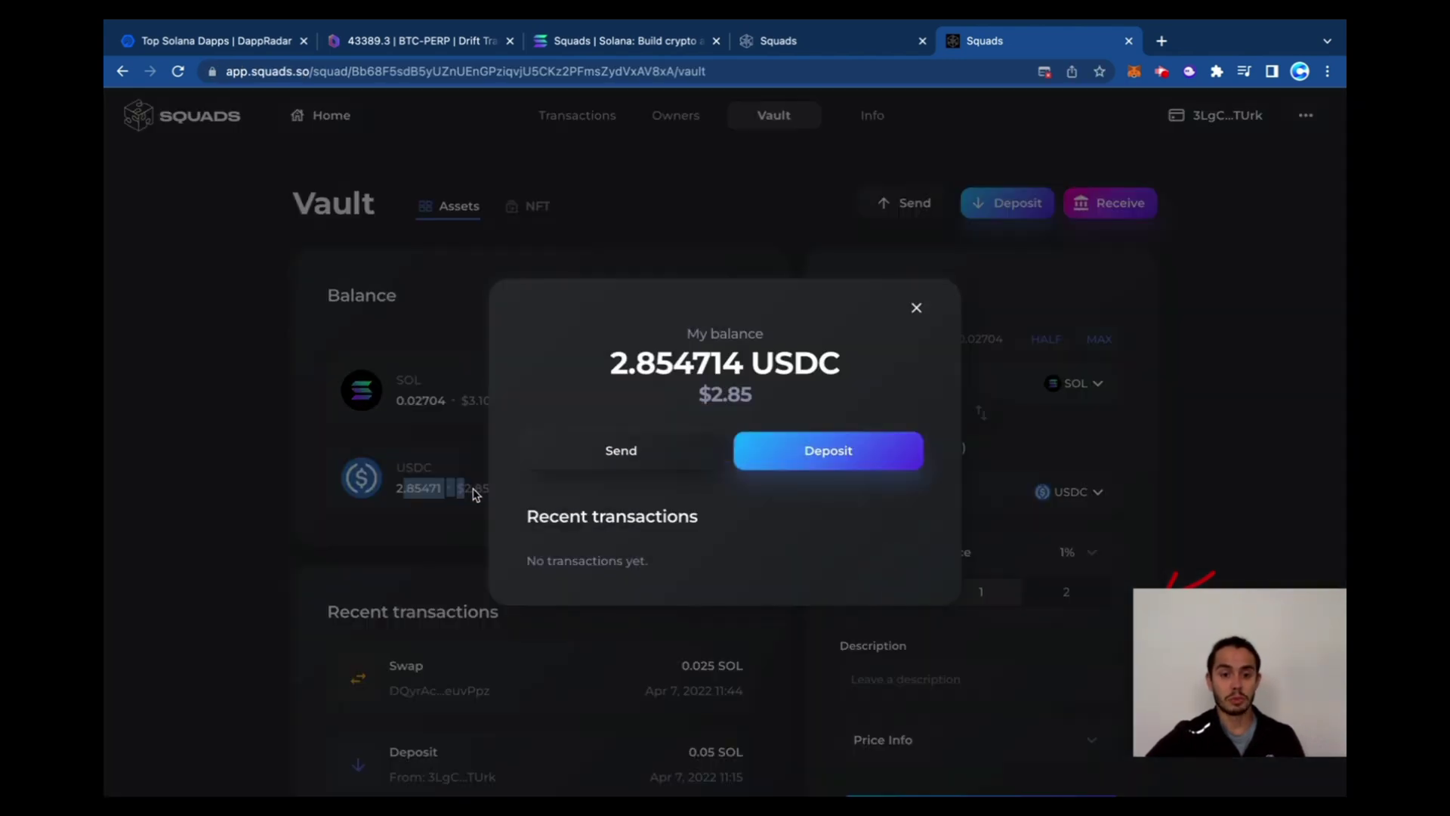
left_click(916, 309)
scroll(540, 586, "down", 2)
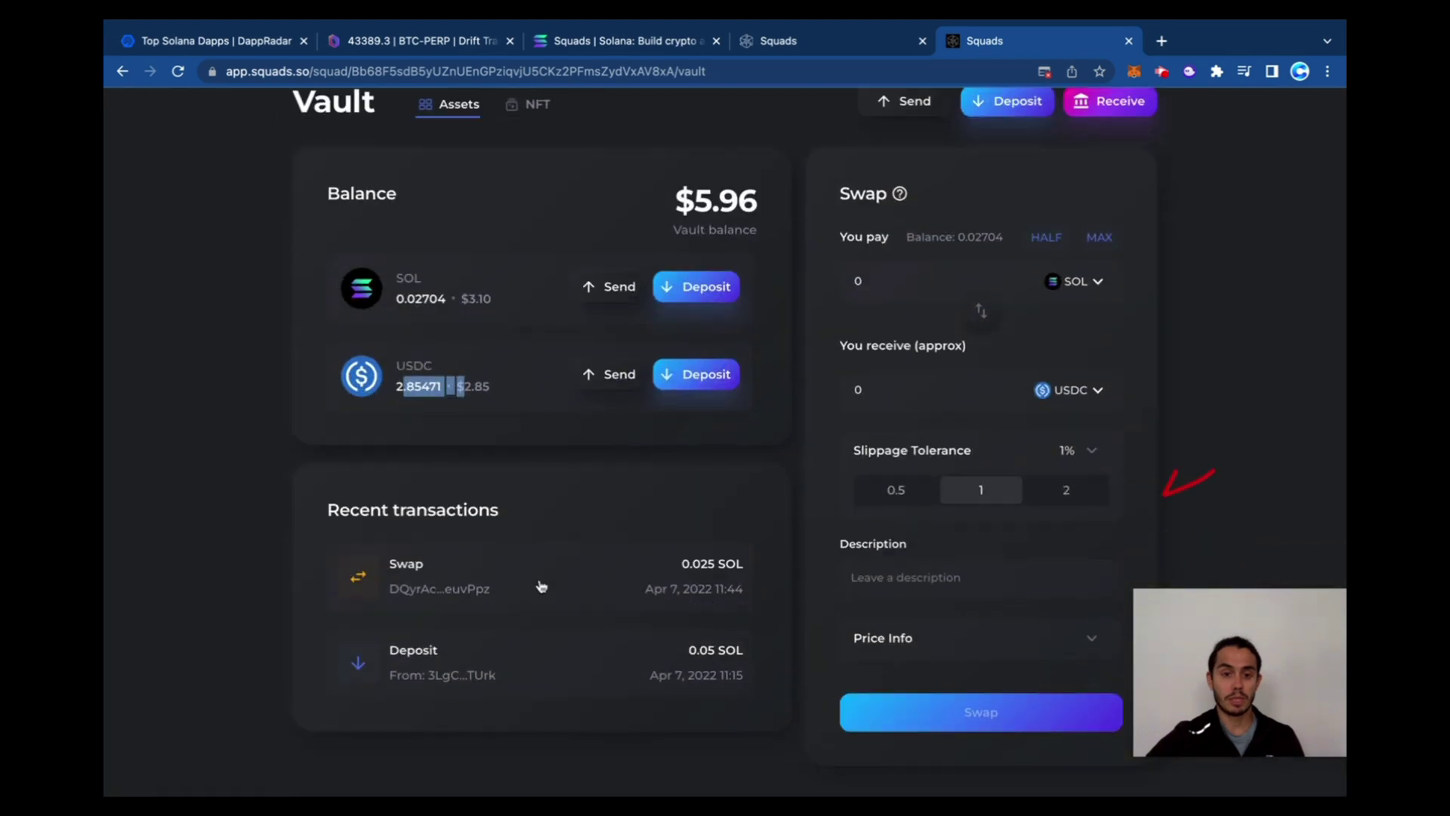
scroll(577, 557, "up", 2)
Look through the squad's Transactions, Owners and Info pages, then return to Vault
left_click(563, 115)
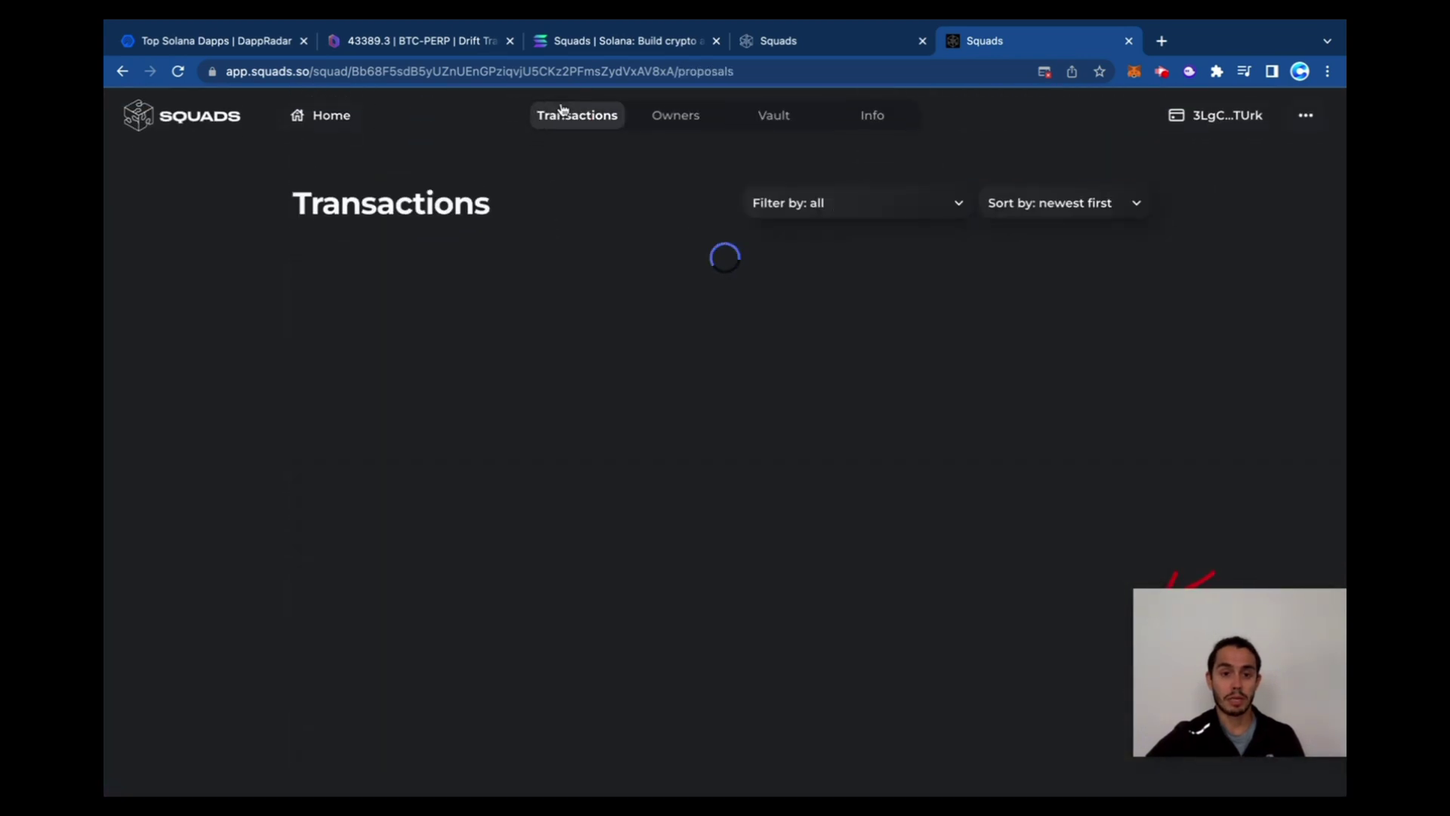
left_click(693, 121)
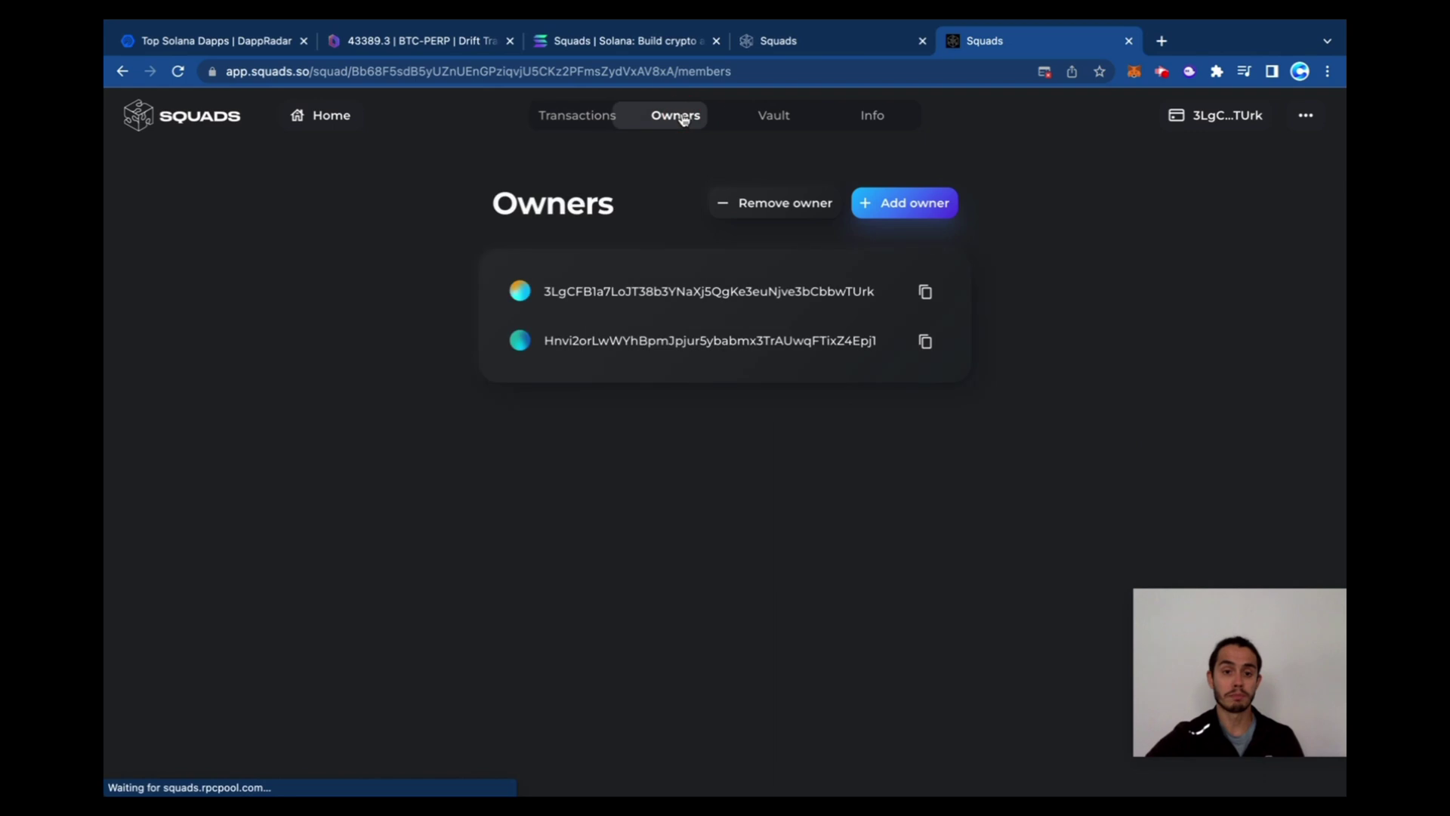
left_click(873, 117)
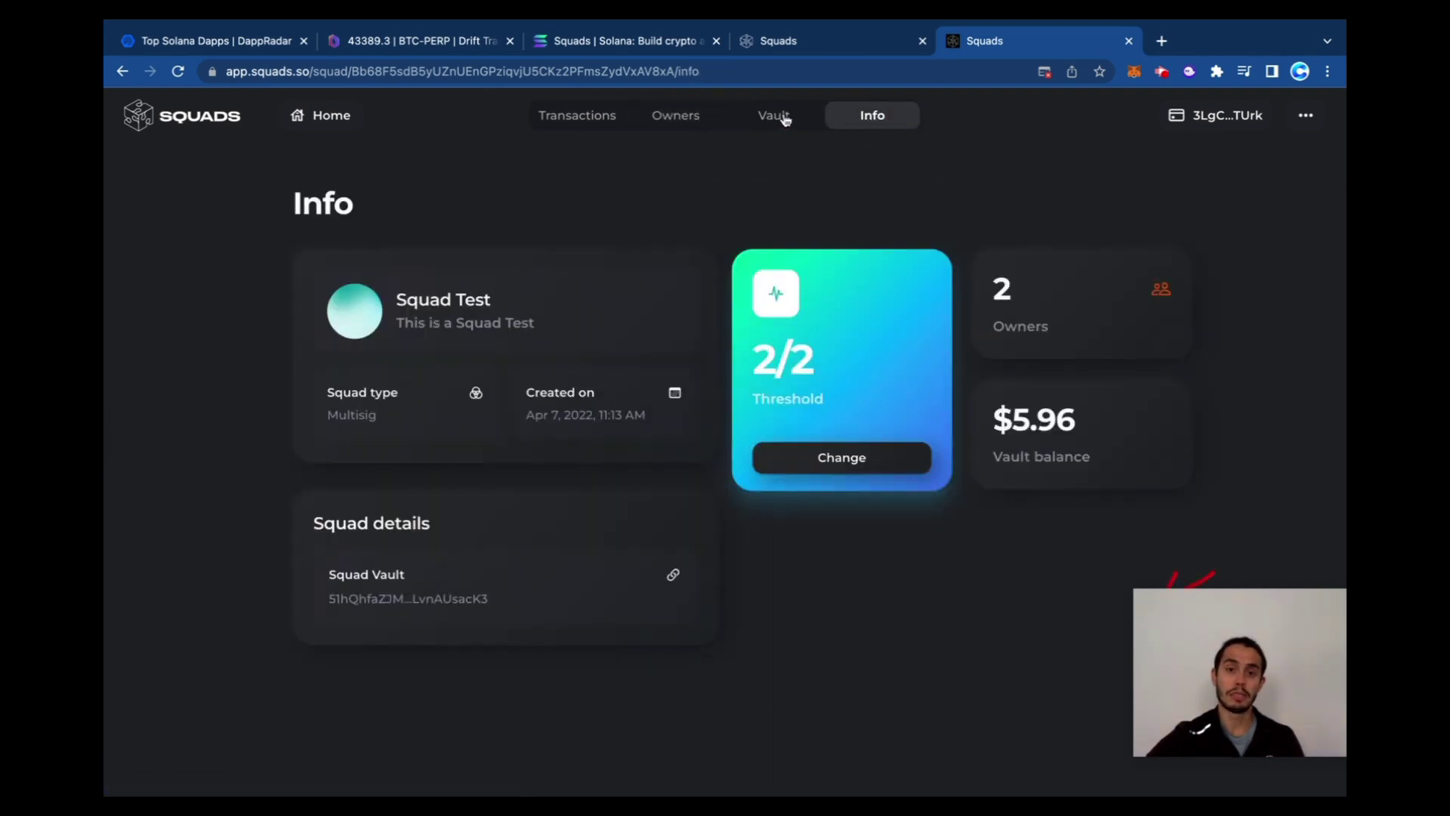
left_click(786, 120)
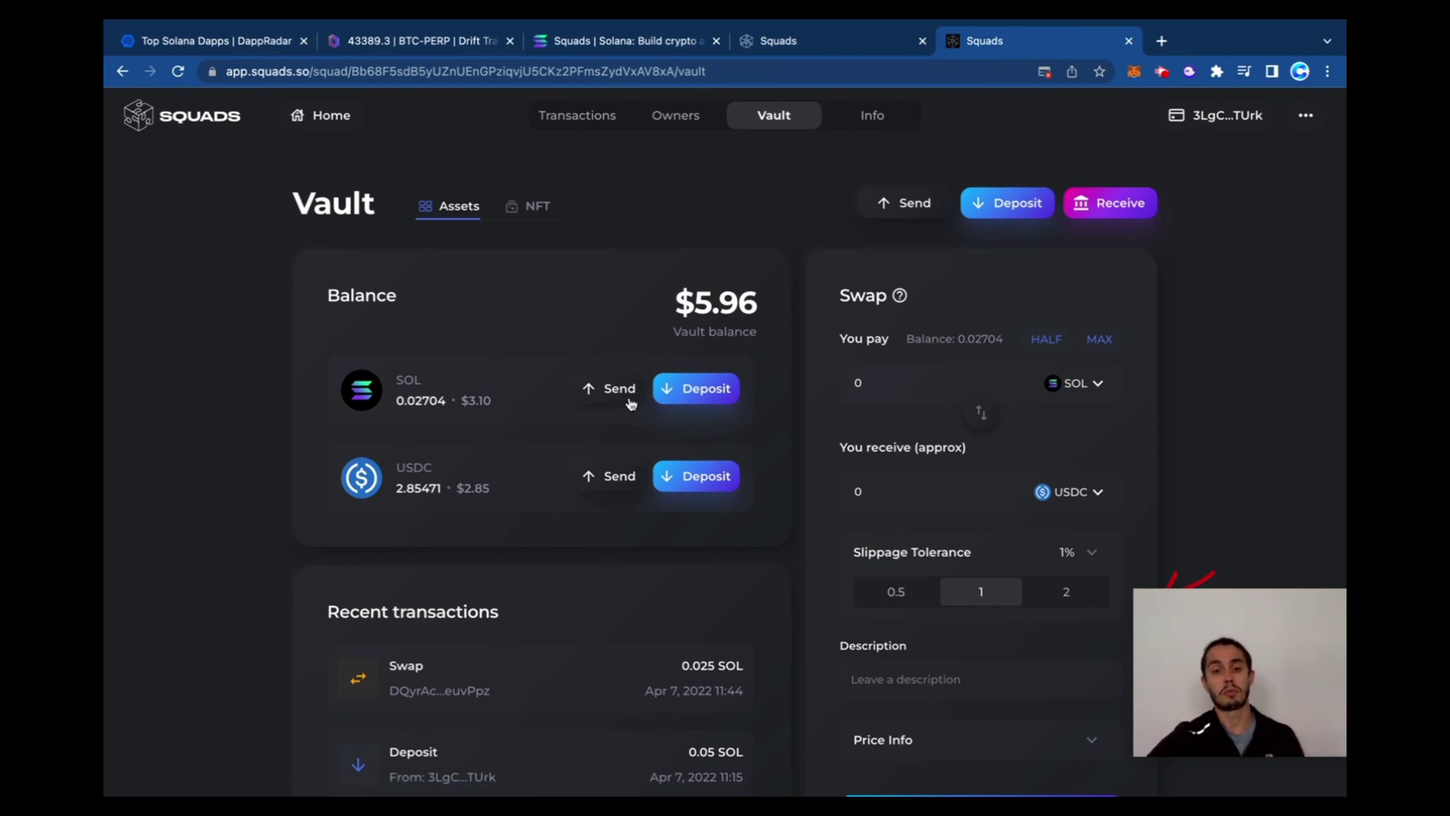
scroll(967, 356, "down", 1)
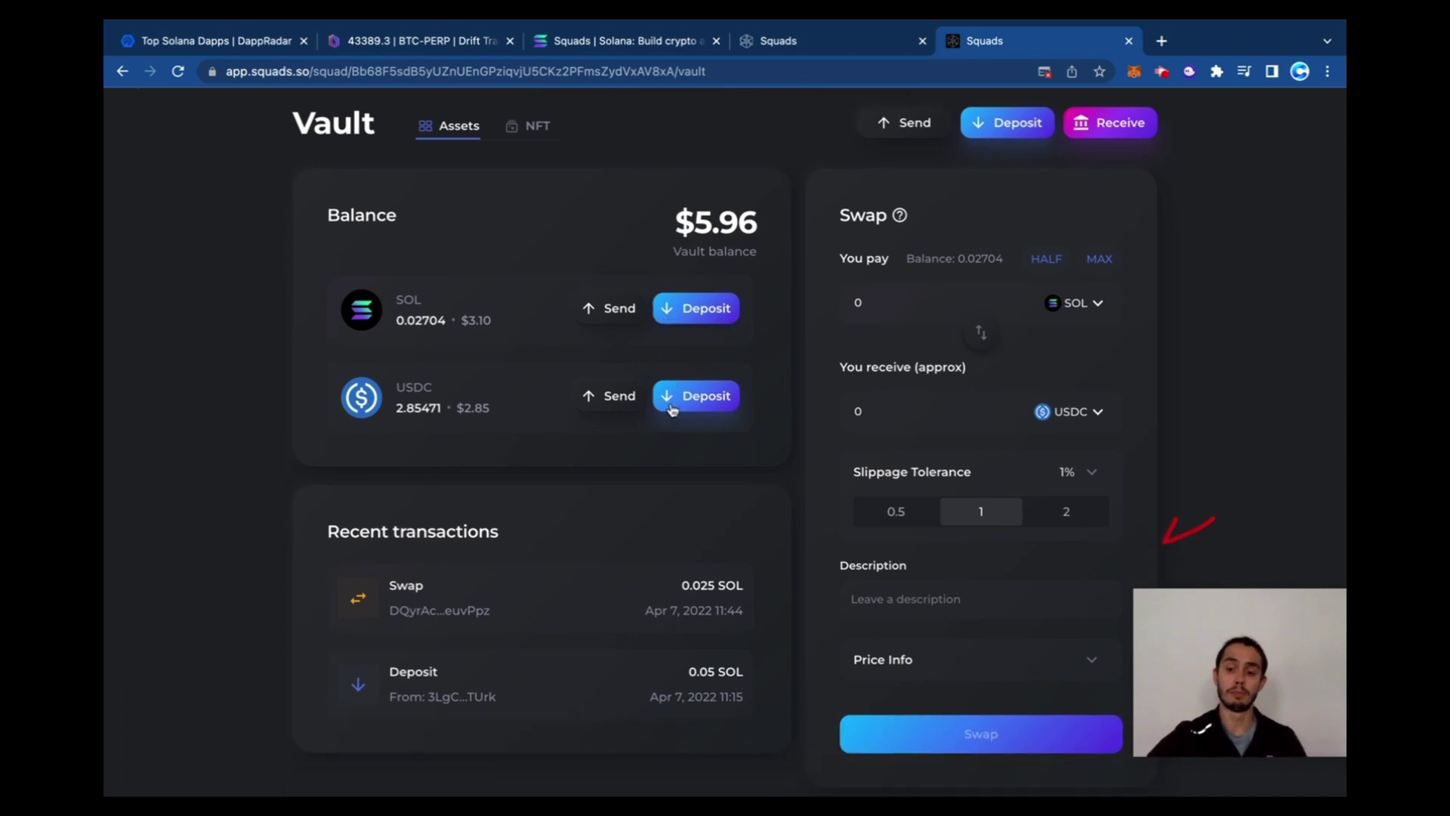
scroll(975, 332, "up", 1)
left_click(685, 116)
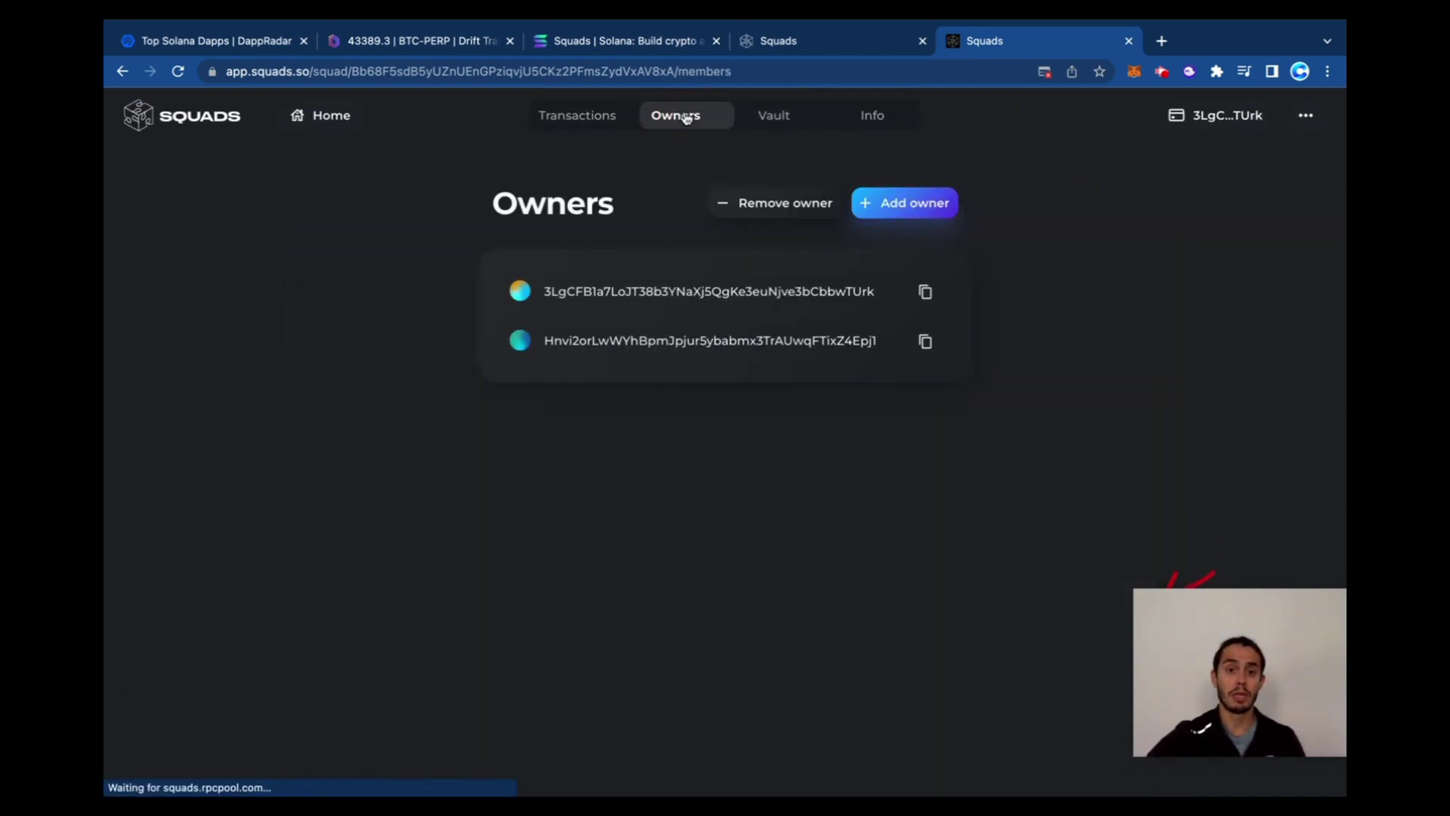
left_click(783, 219)
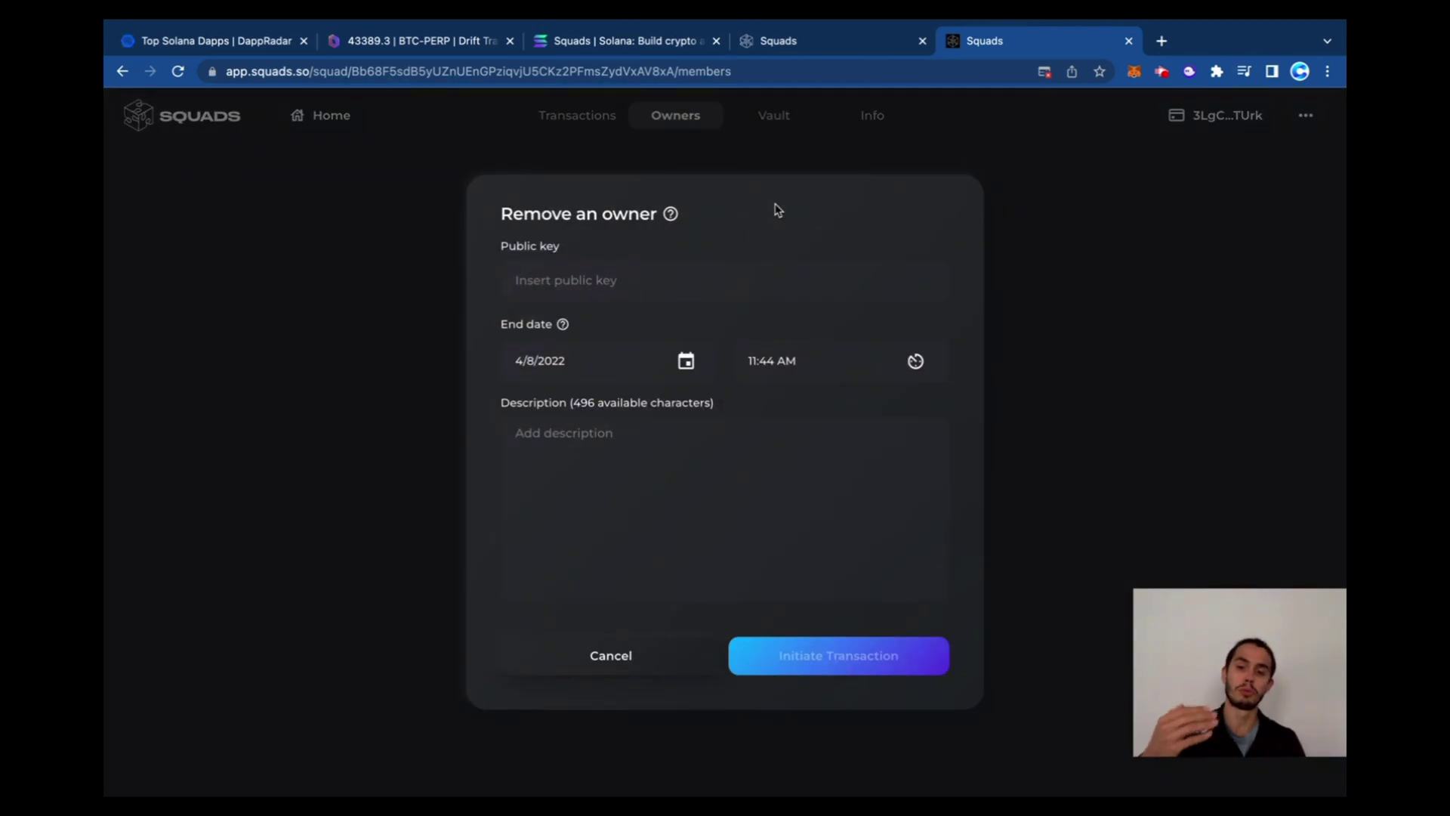
left_click(661, 665)
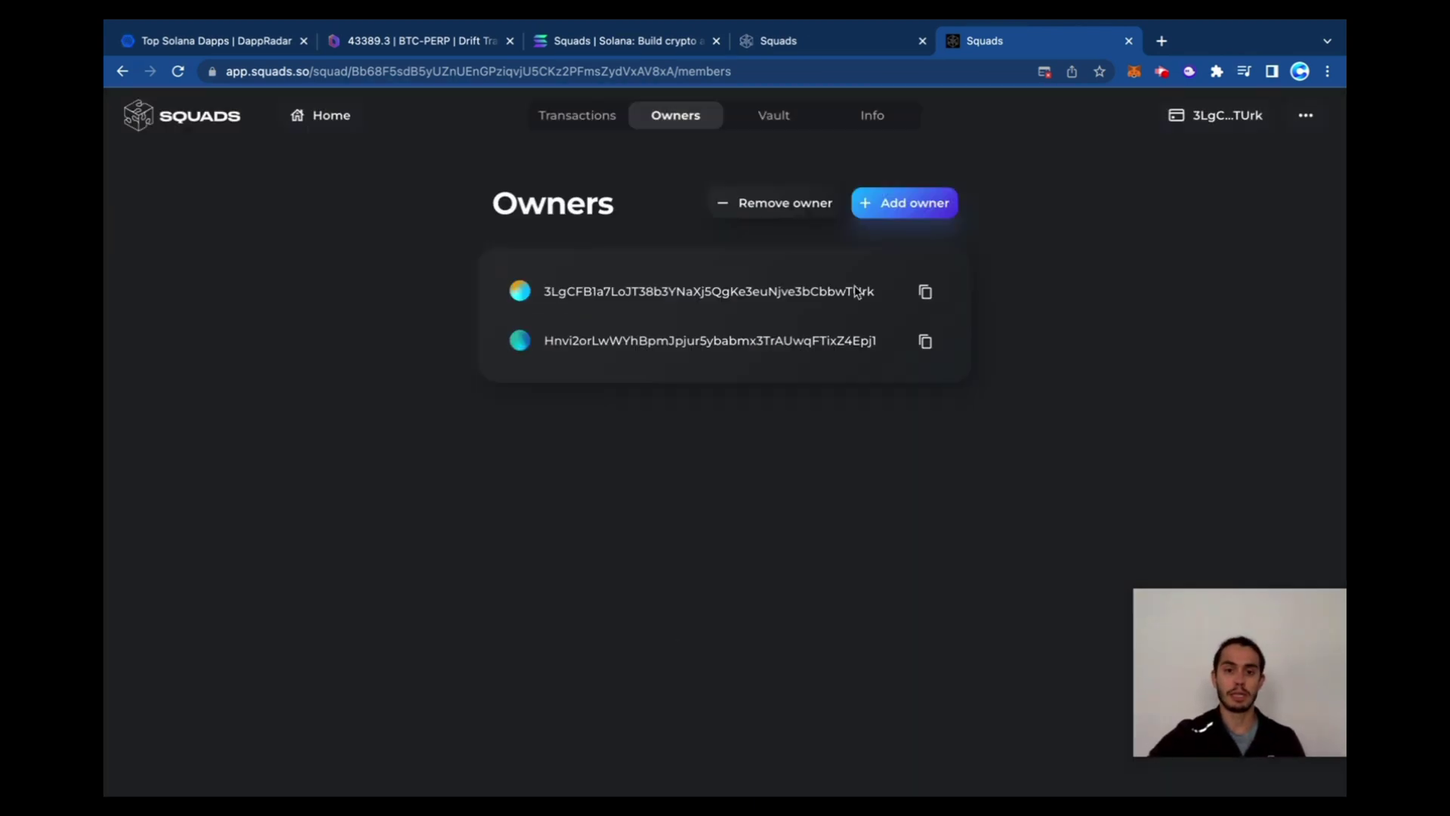
left_click(880, 123)
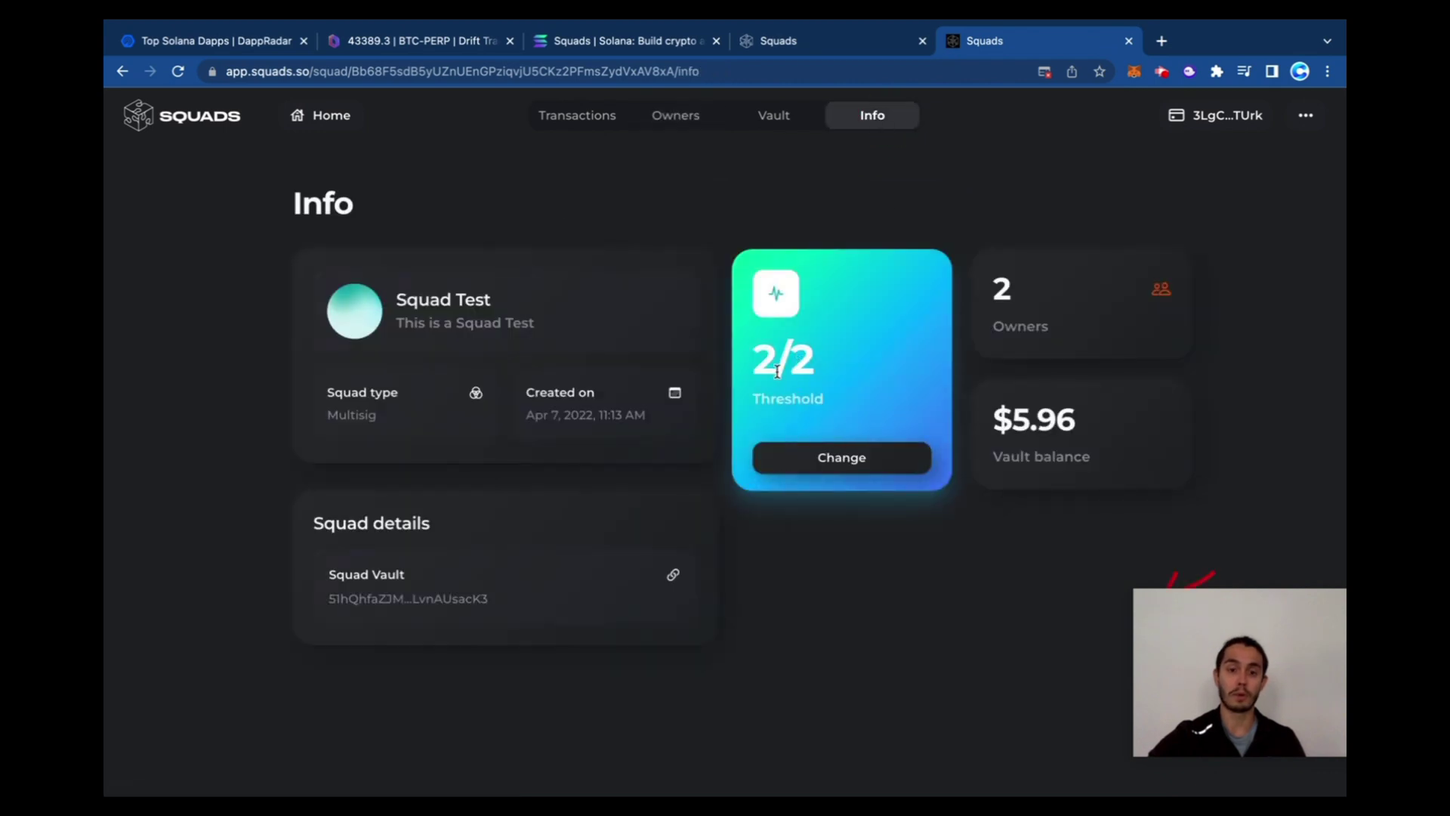
left_click_drag(762, 368, 825, 368)
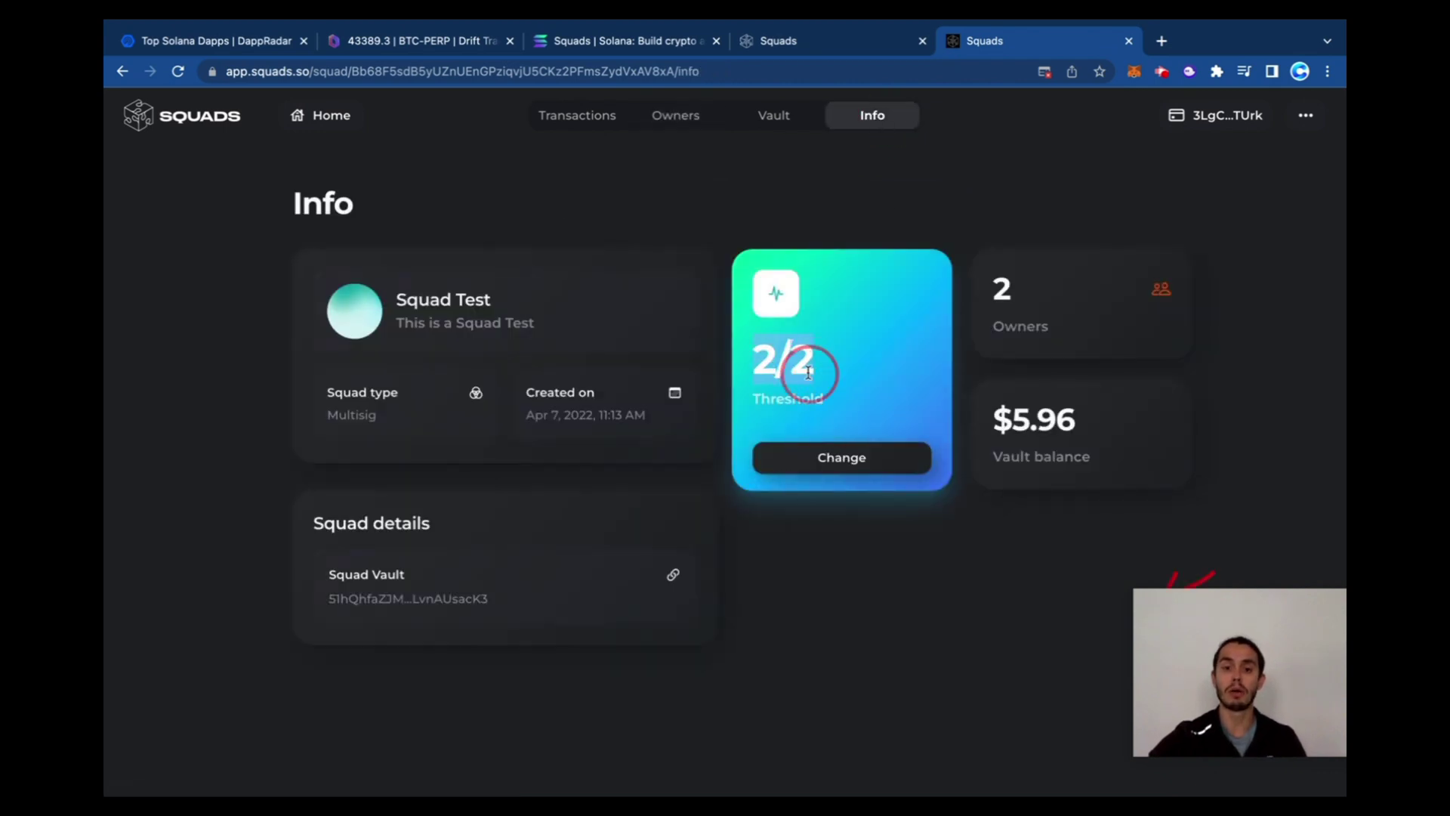
left_click(826, 458)
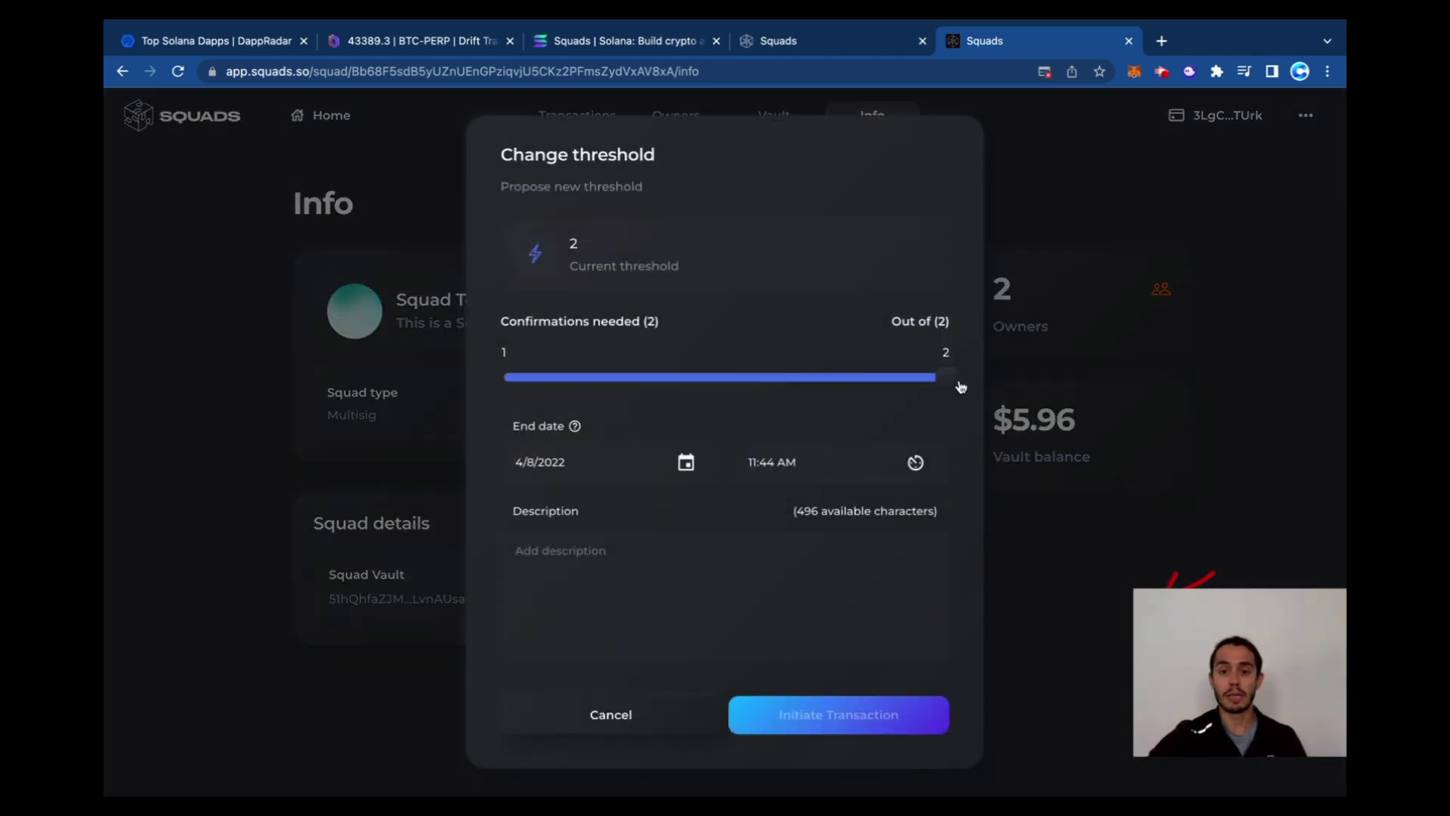
left_click_drag(945, 381, 981, 372)
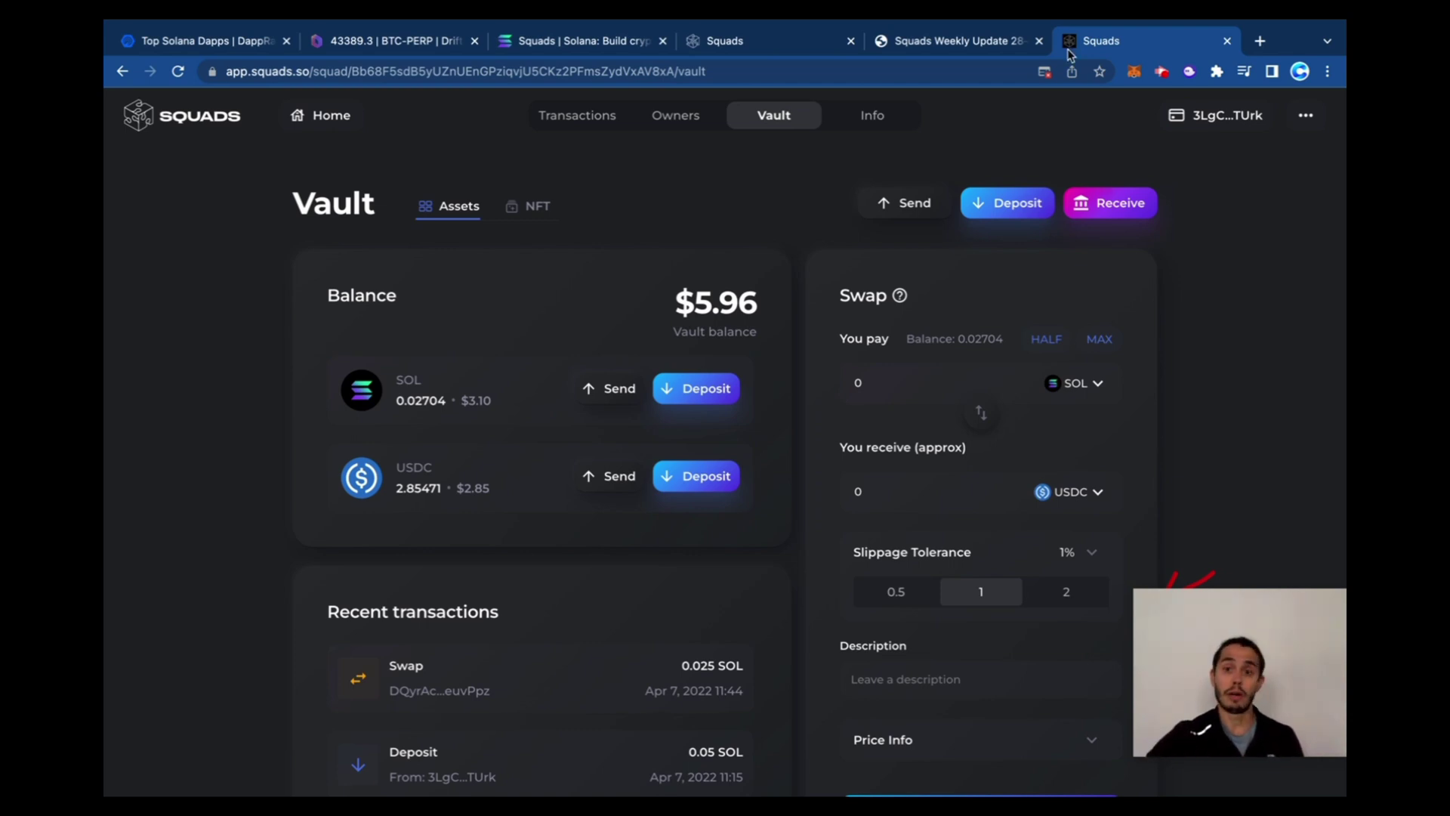
Read the Squads Weekly Update 28 title and its Katana integration paragraph on Medium
left_click(982, 49)
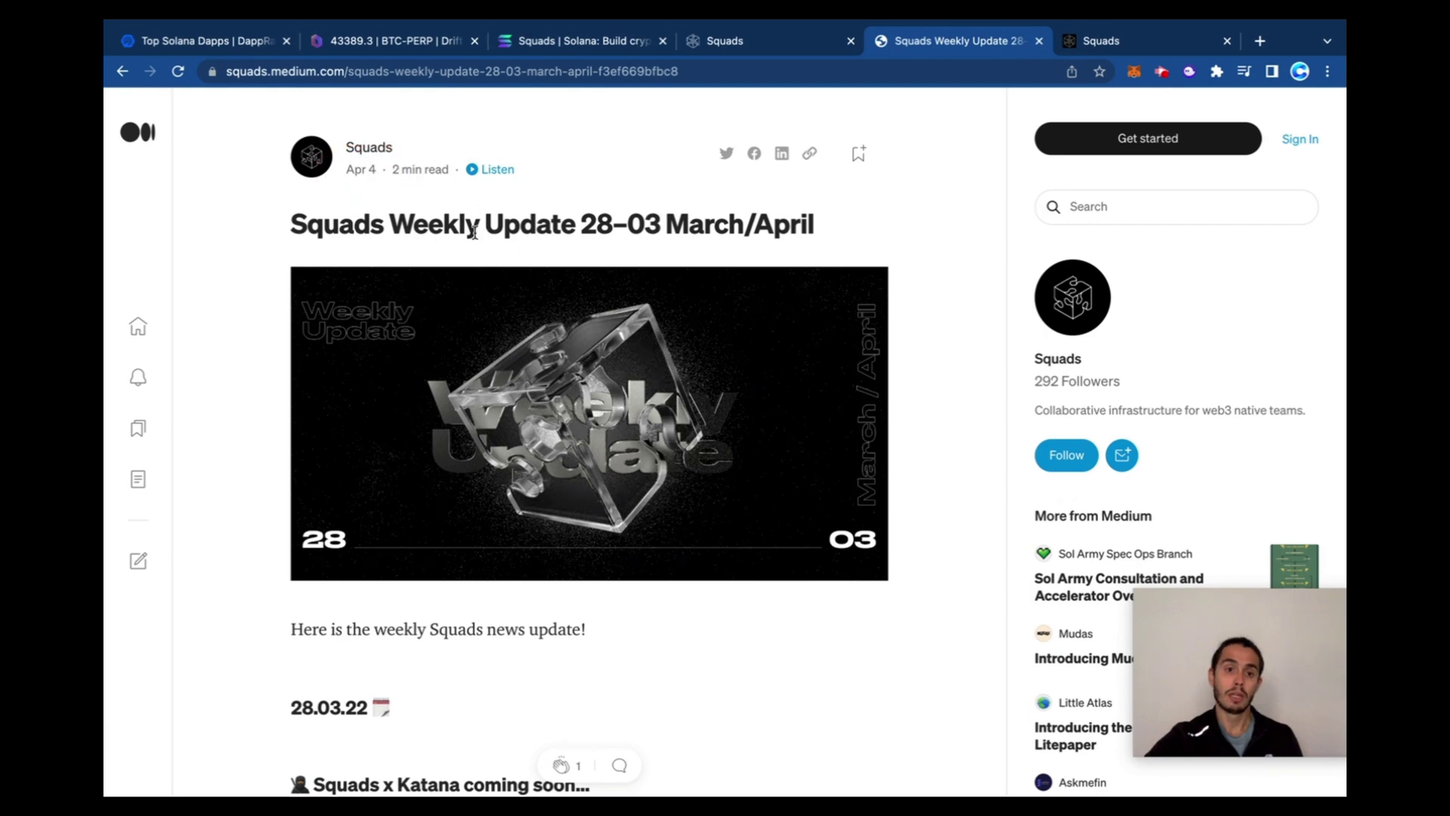
left_click_drag(329, 237, 826, 220)
left_click(588, 221)
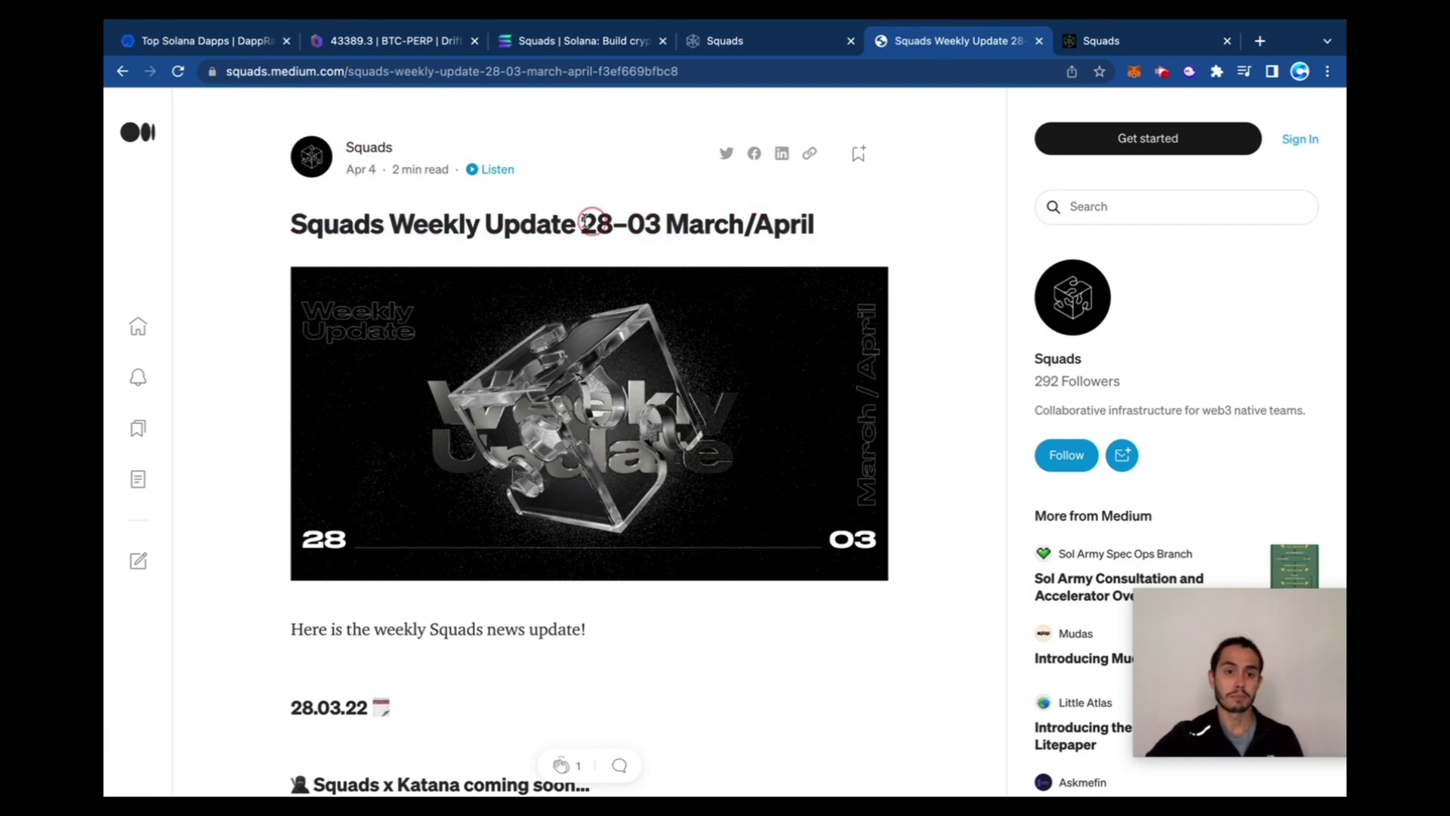
scroll(518, 246, "down", 7)
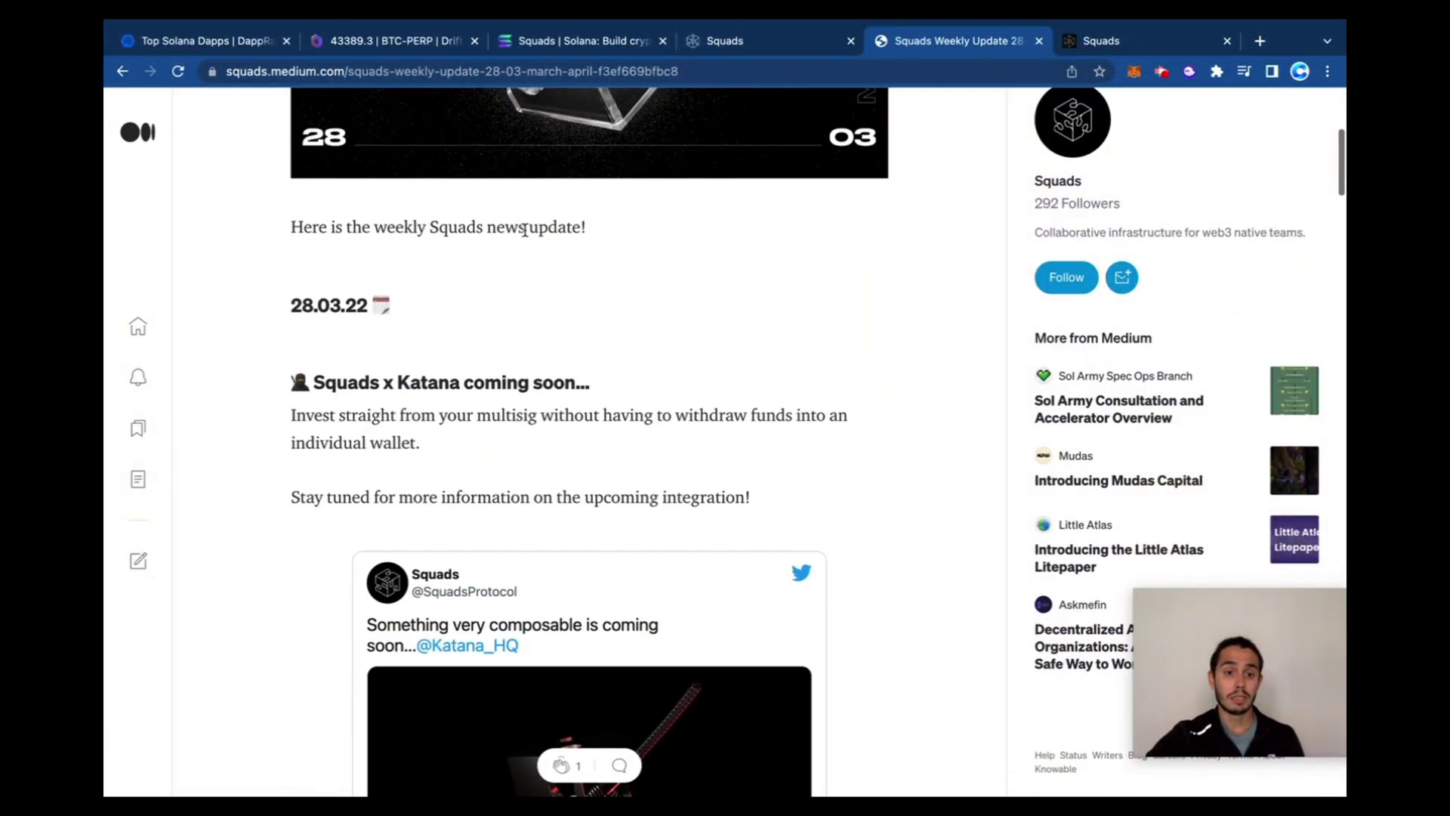
left_click_drag(292, 272, 442, 302)
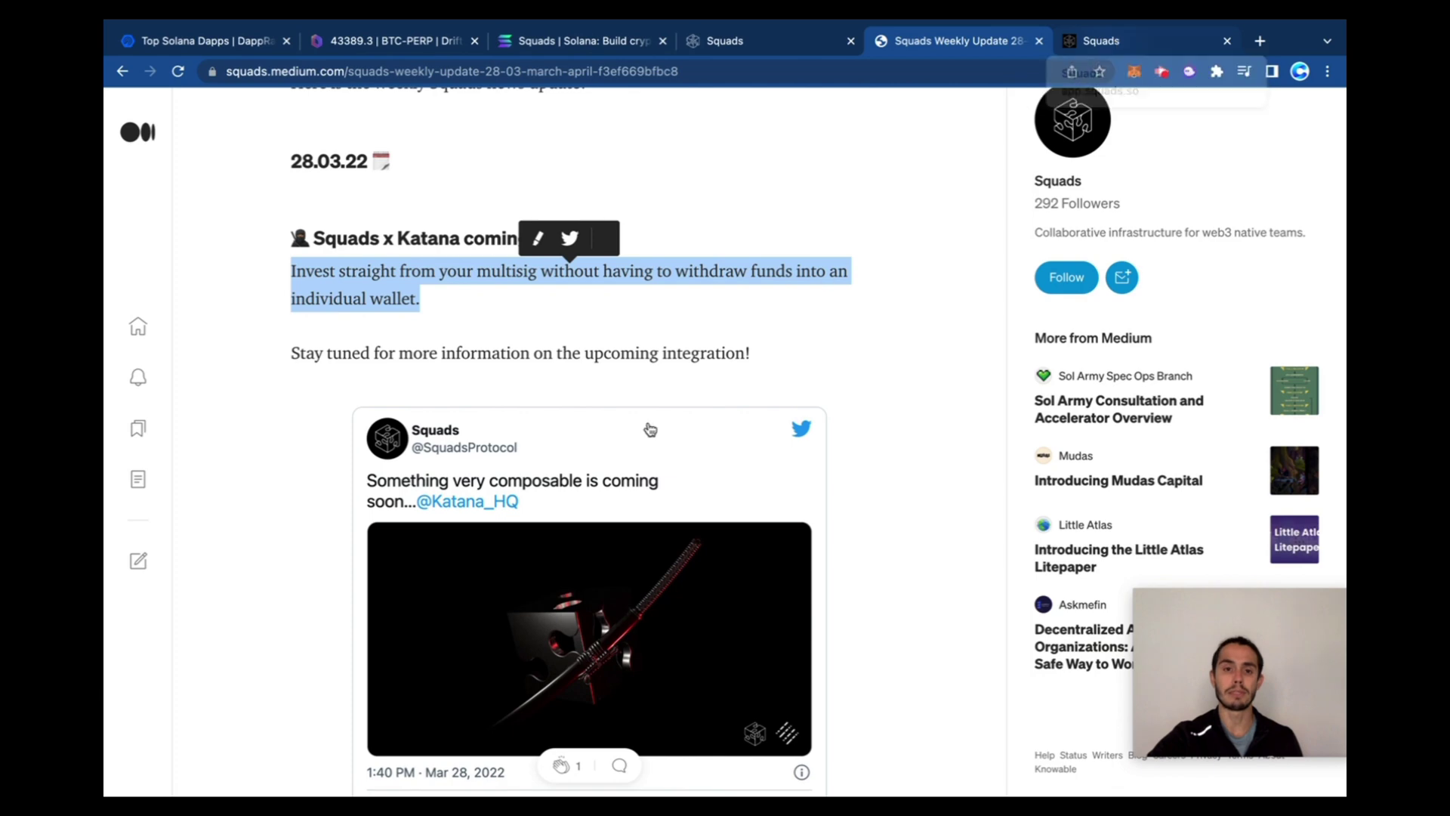
left_click(542, 295)
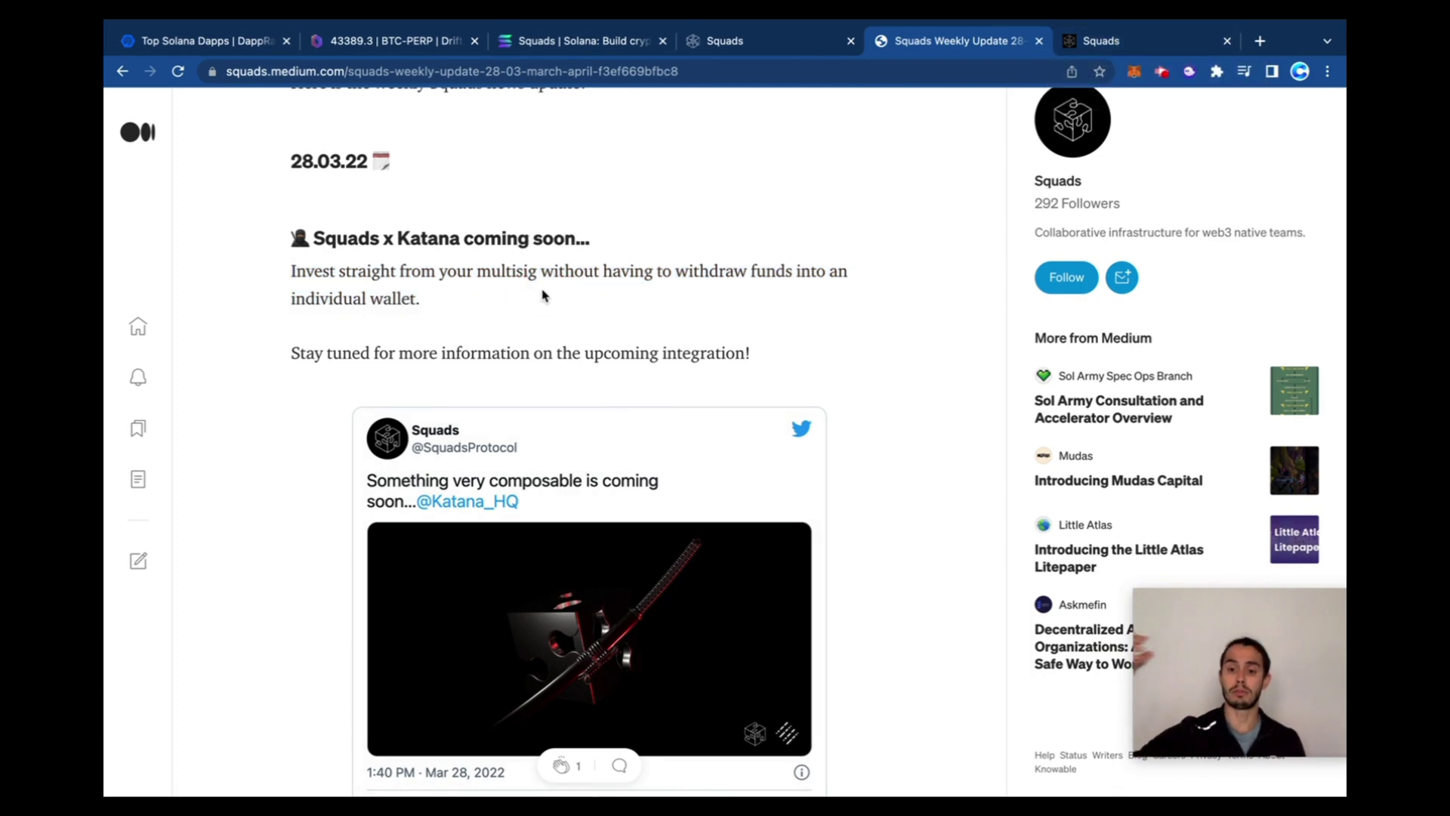
Briefly check the squad's Info and Owners pages, then scroll the article to Third Squads Workshop
left_click(1112, 47)
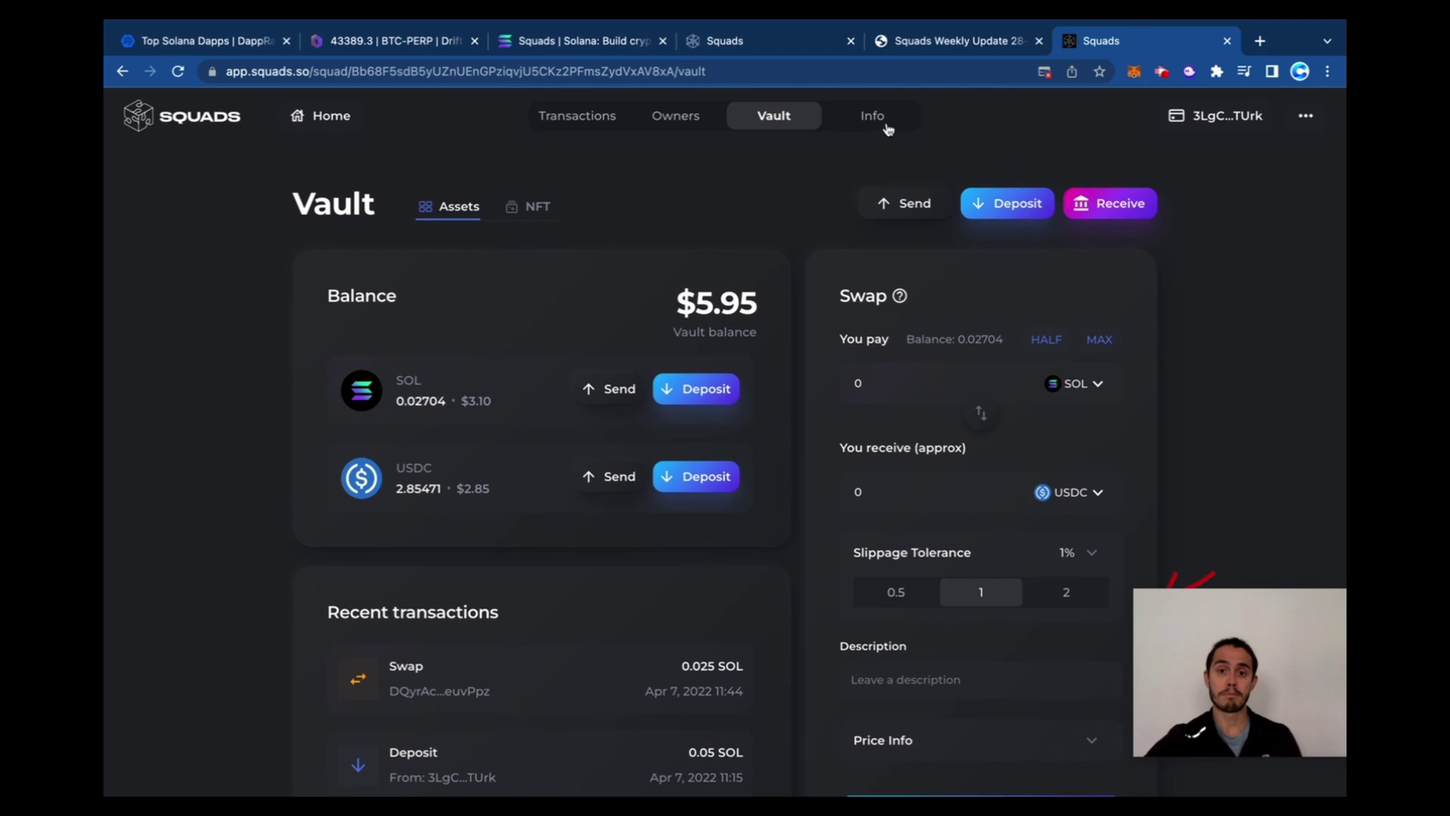
left_click(889, 129)
left_click(659, 127)
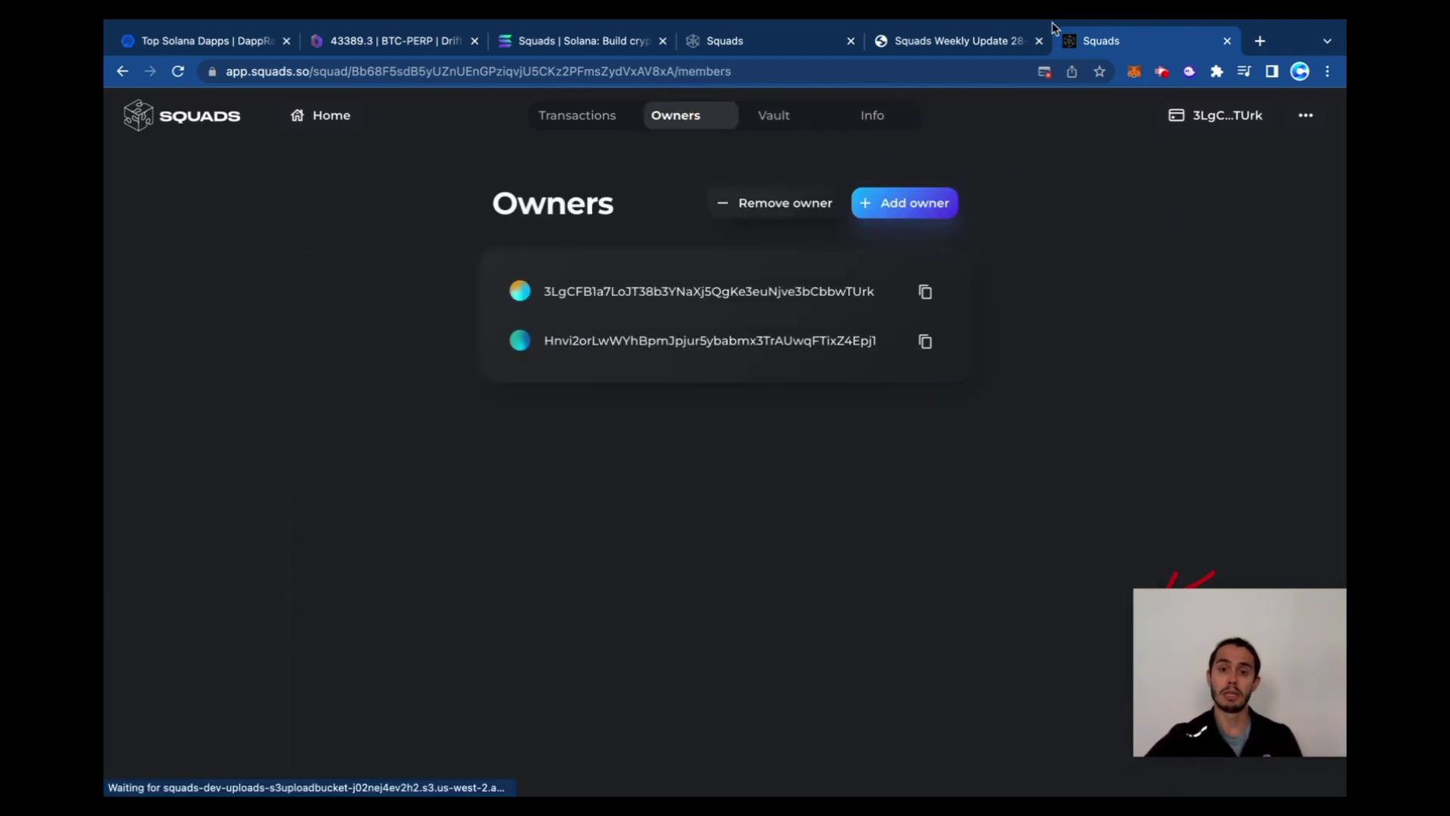
left_click(1020, 41)
scroll(813, 405, "down", 5)
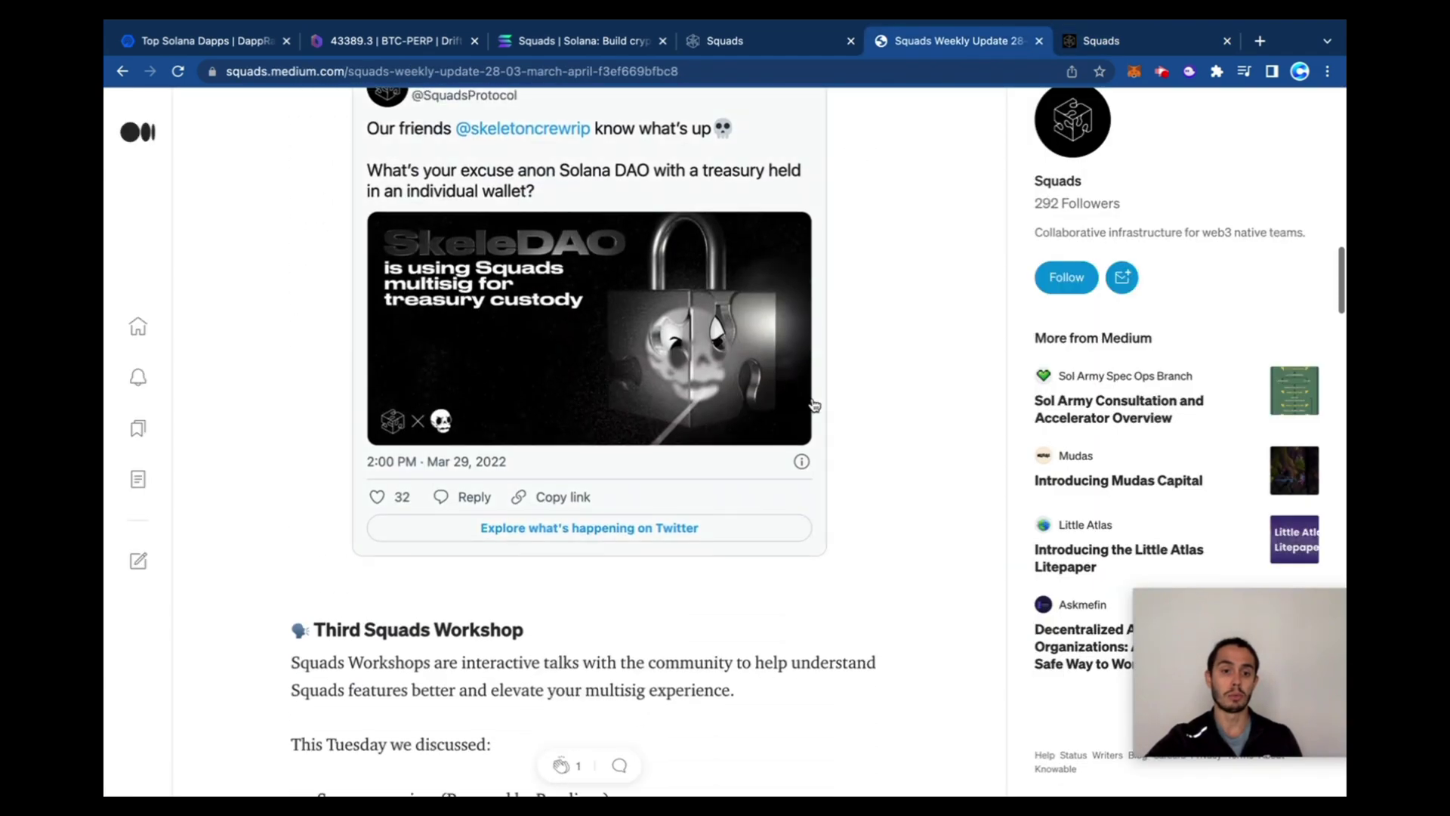
scroll(814, 406, "down", 4)
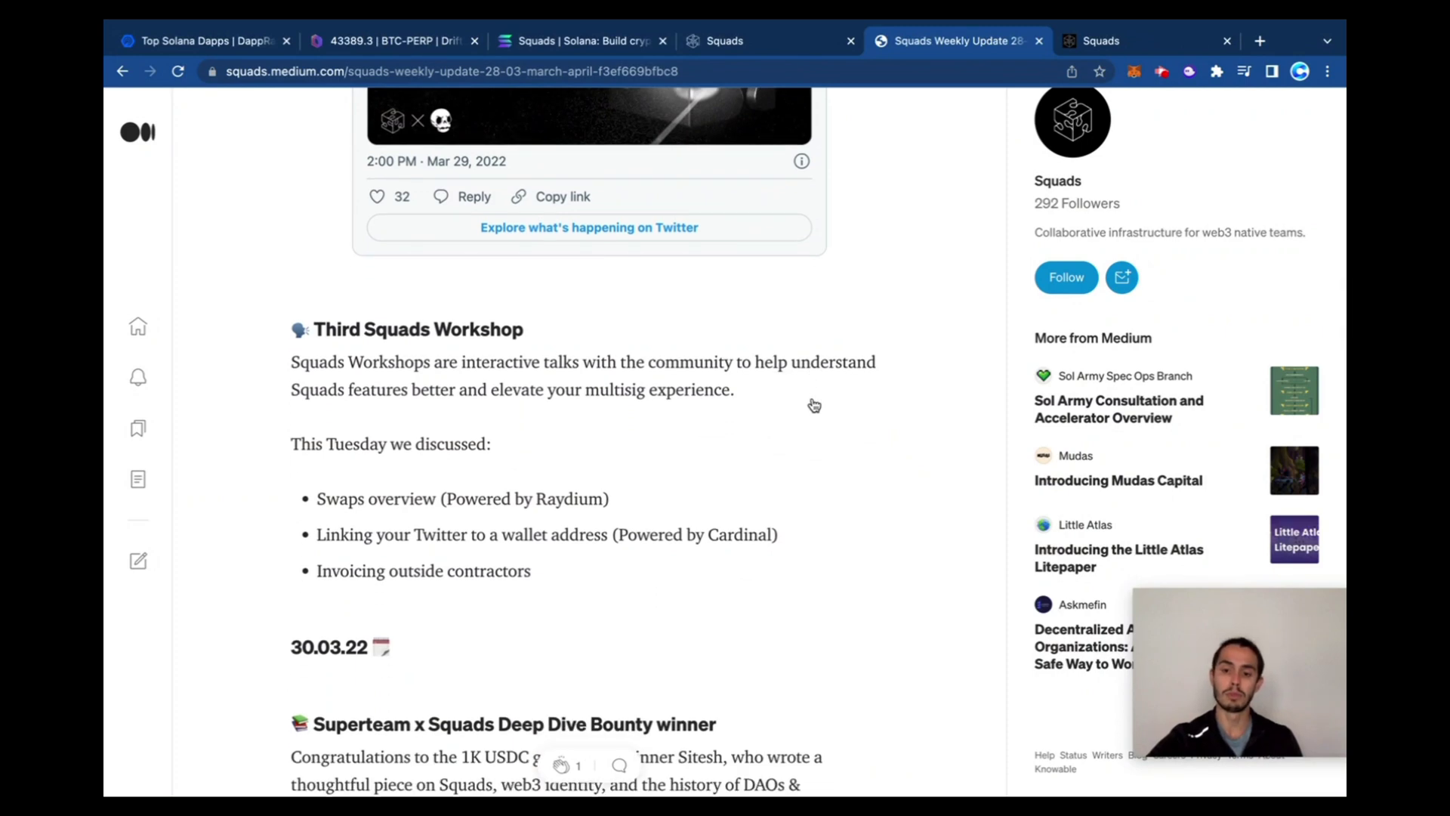
Return to Squads and show the Transactions list with the closed Swap 0.025 SOL to USDC proposal
left_click(1100, 43)
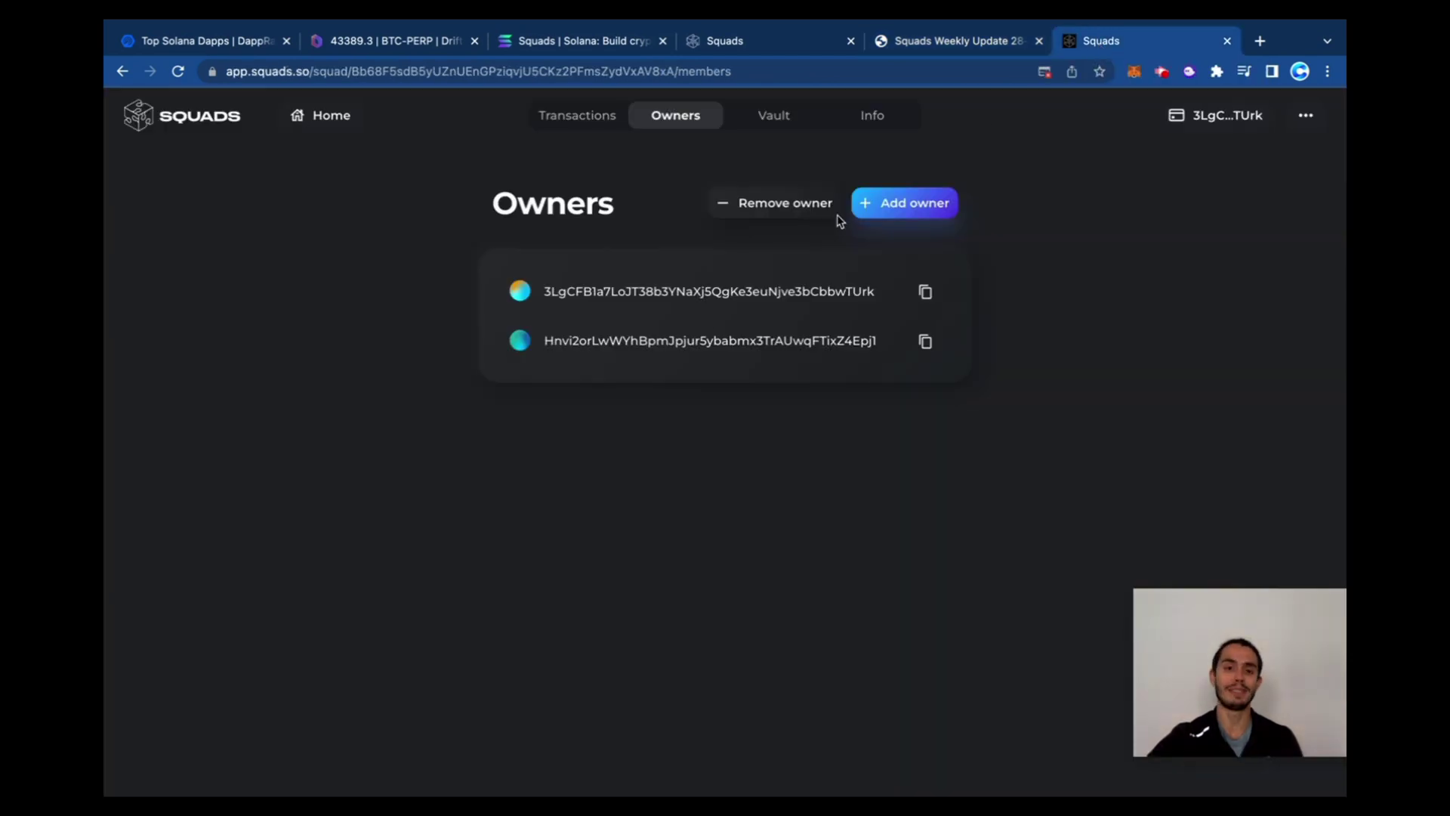
left_click(608, 121)
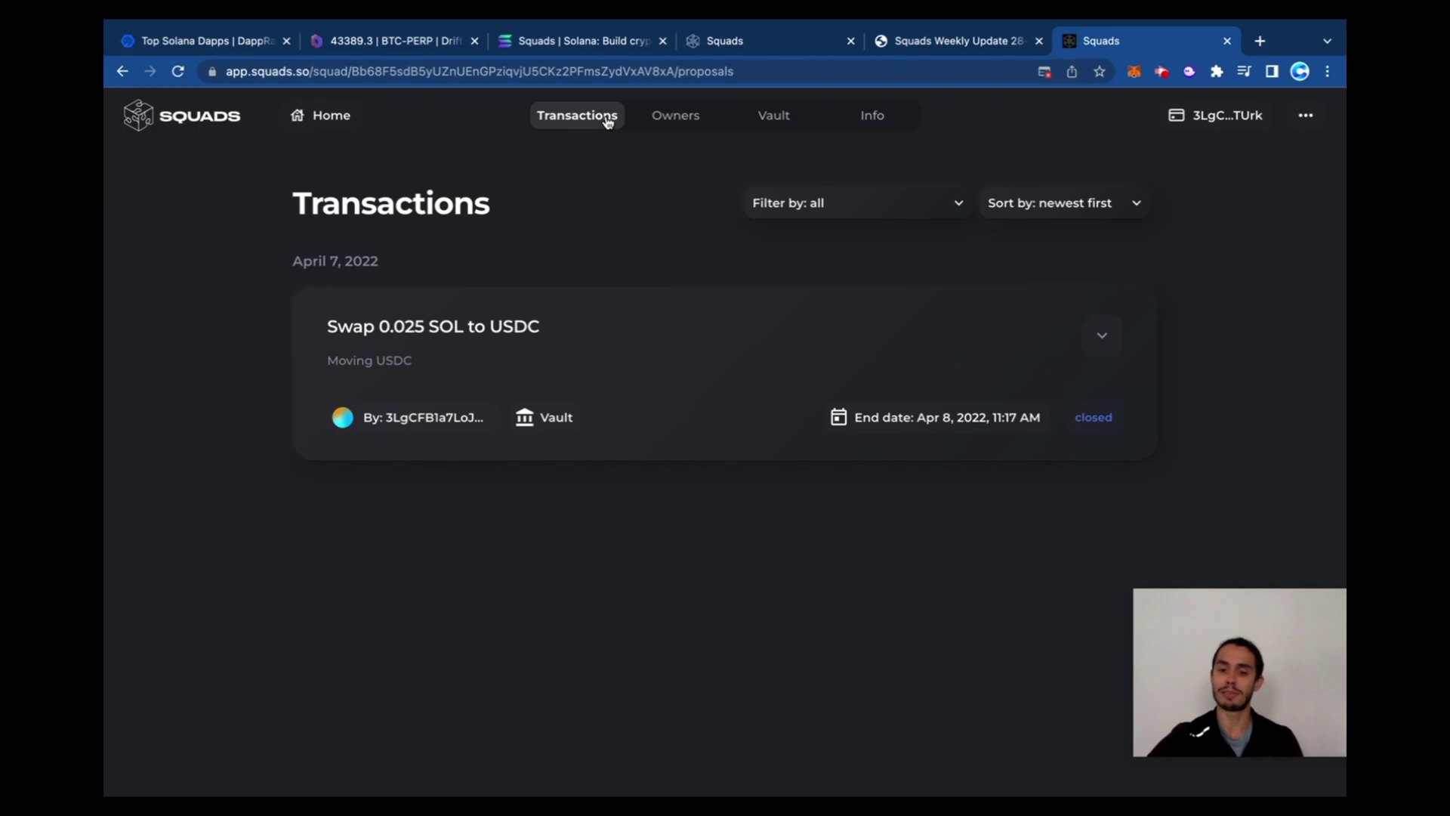
left_click(843, 242)
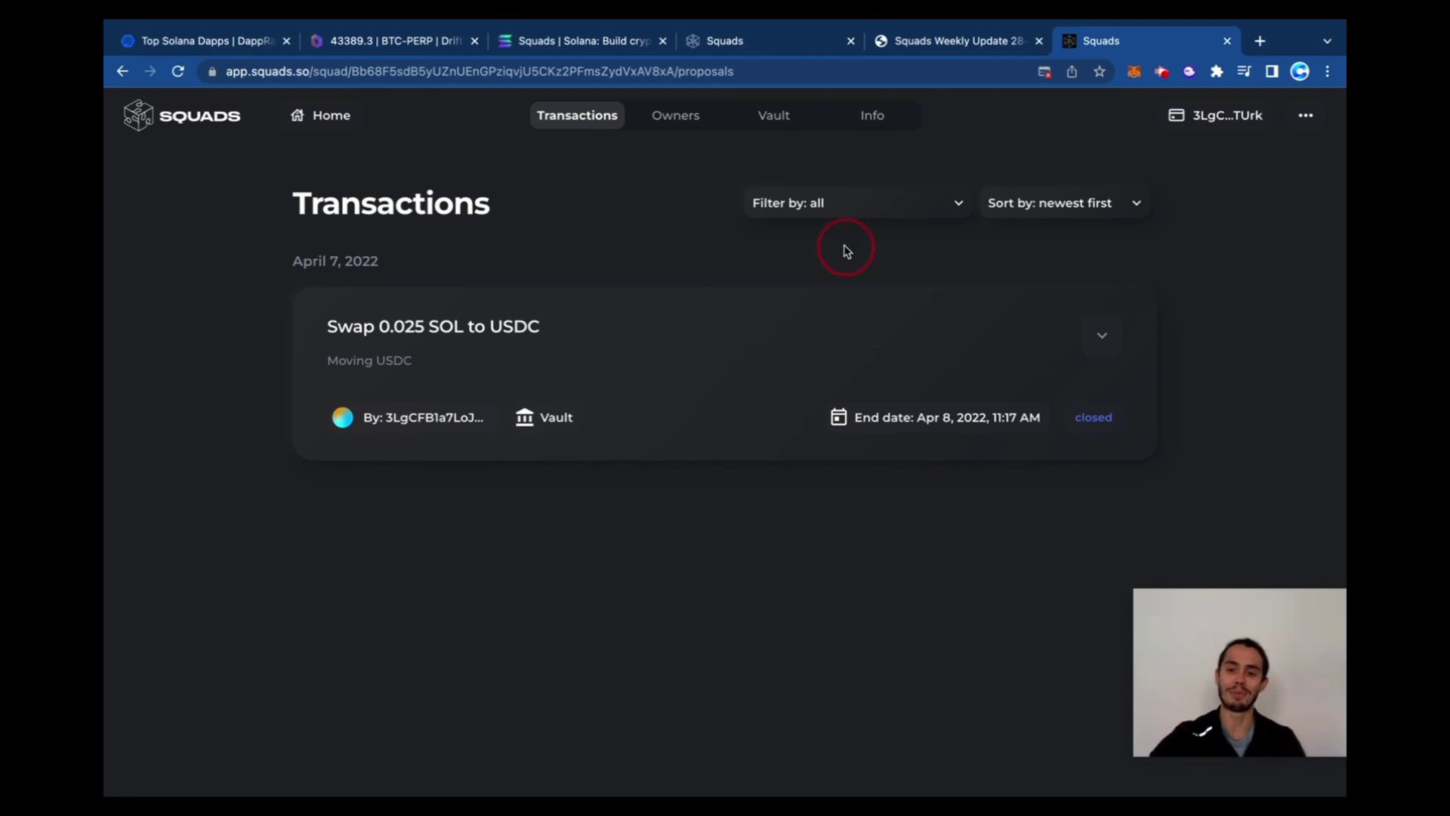